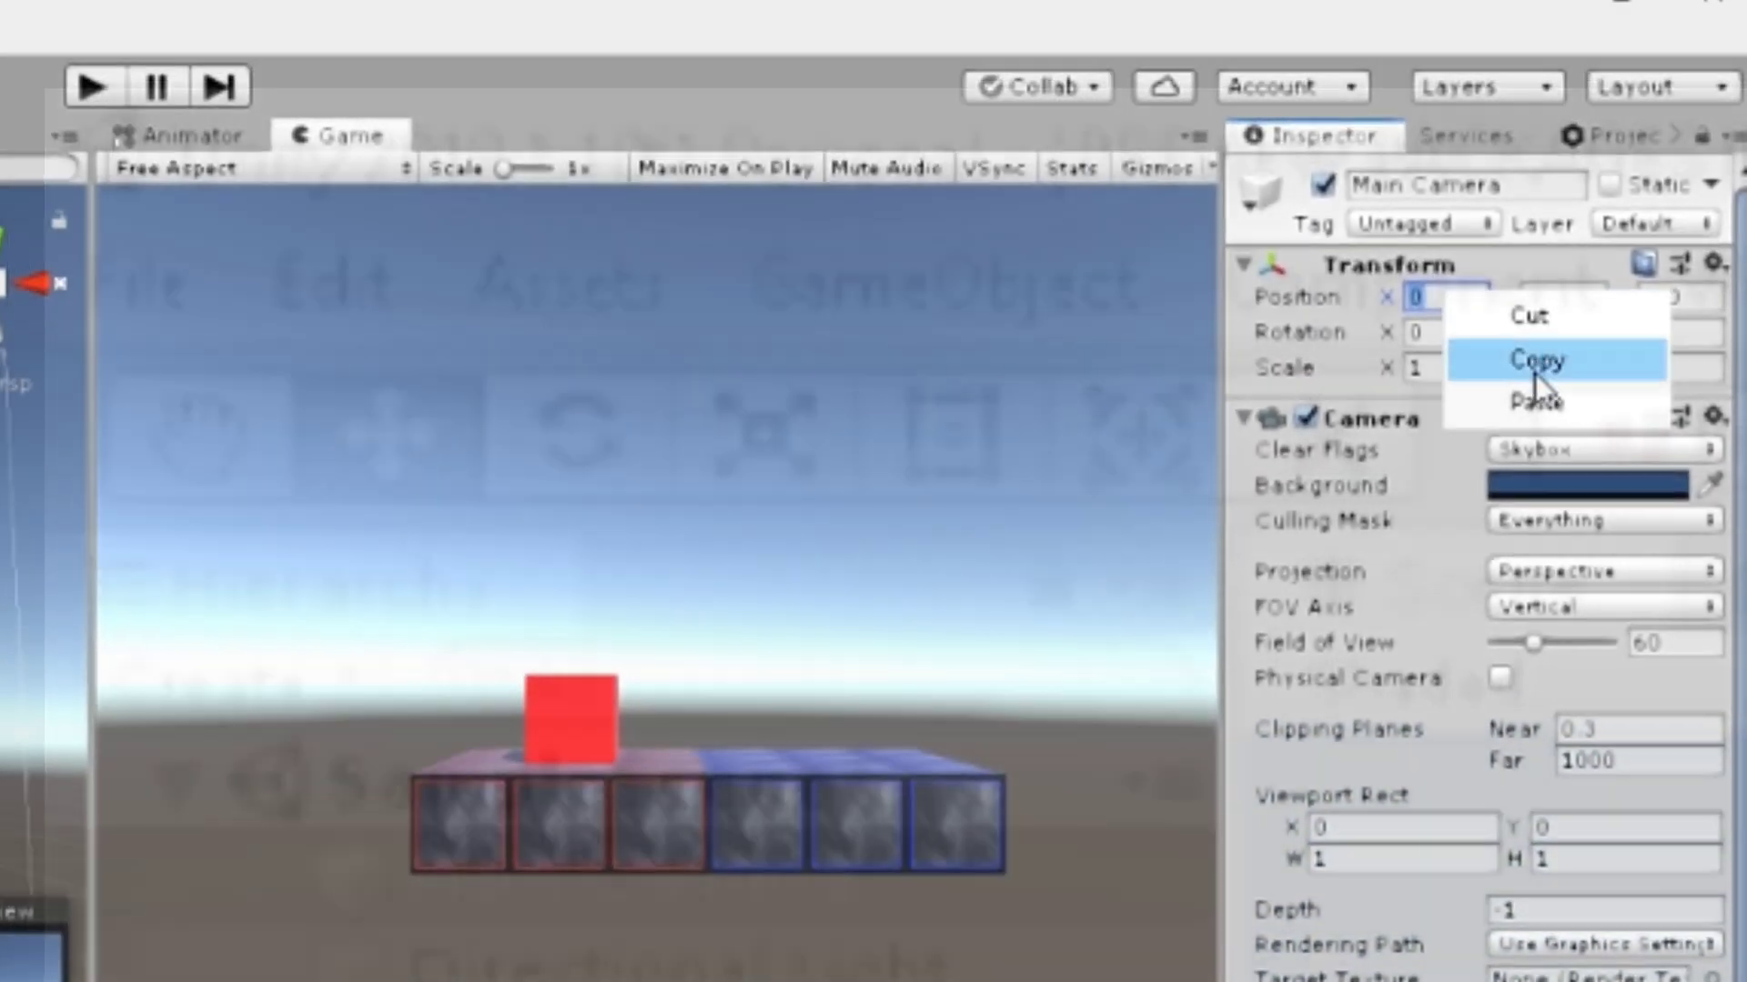
Tilt Main Camera down about 33.6° with the rotate gizmo so it frames the board from above.
left_click(1533, 362)
type("-1.47")
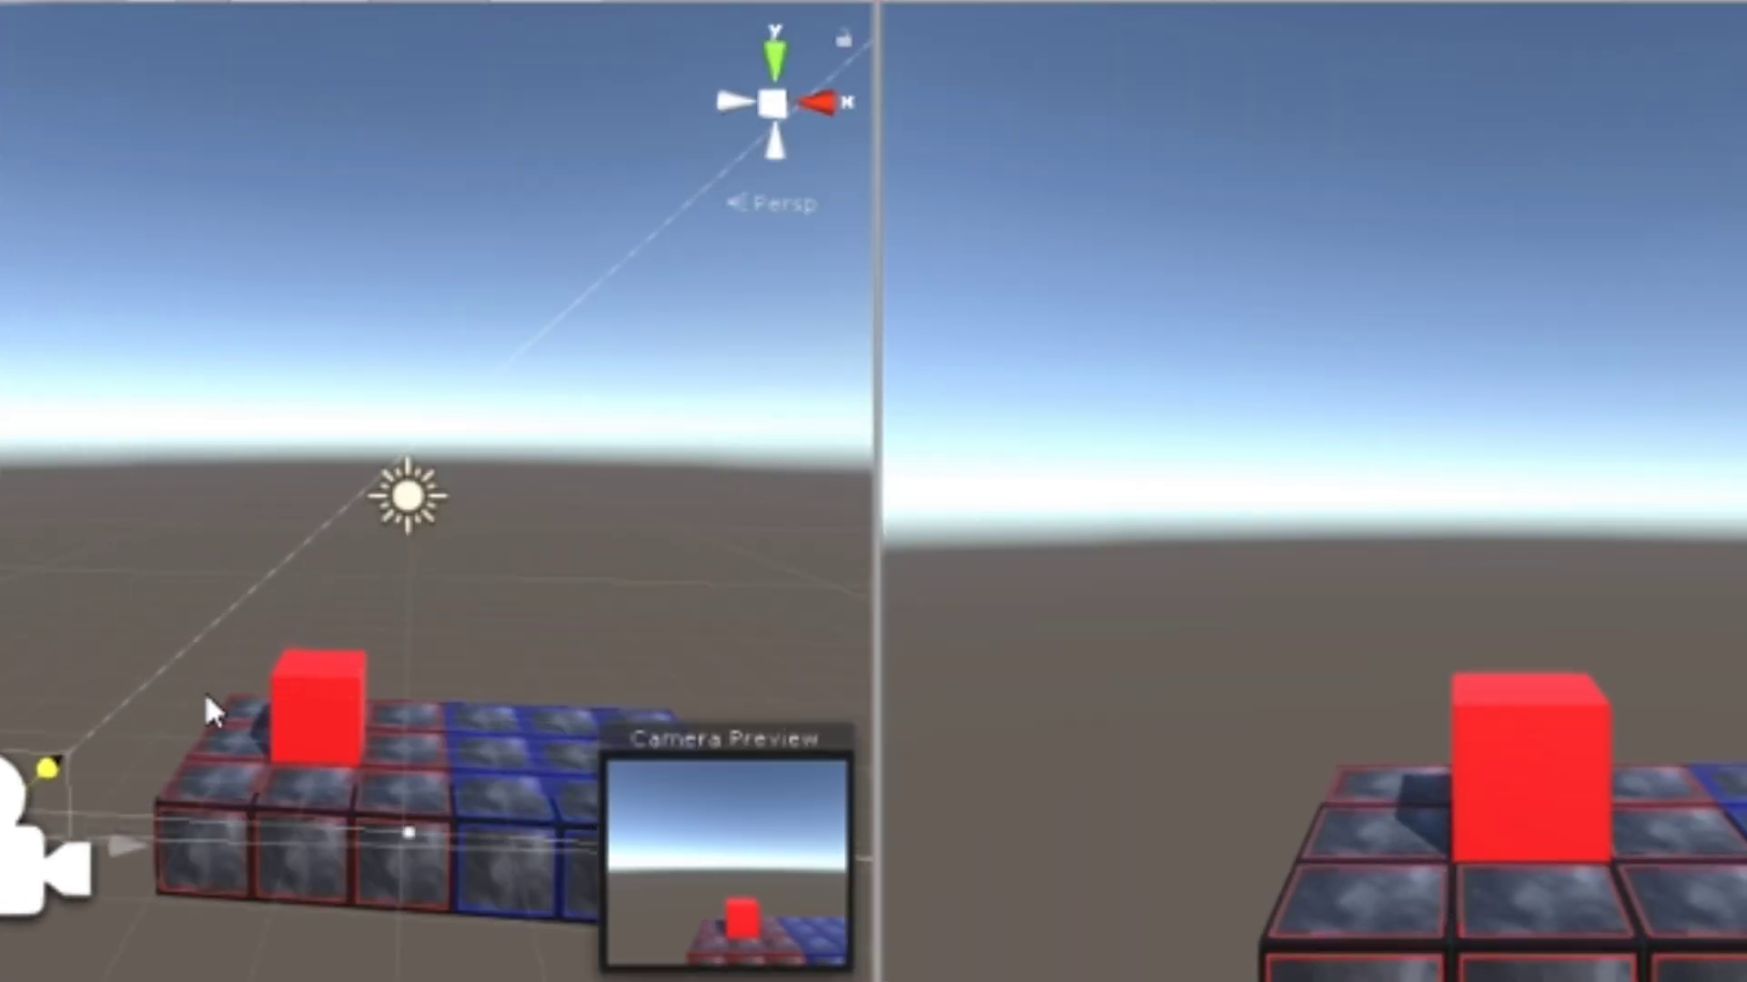
scroll(341, 725, "down", 3)
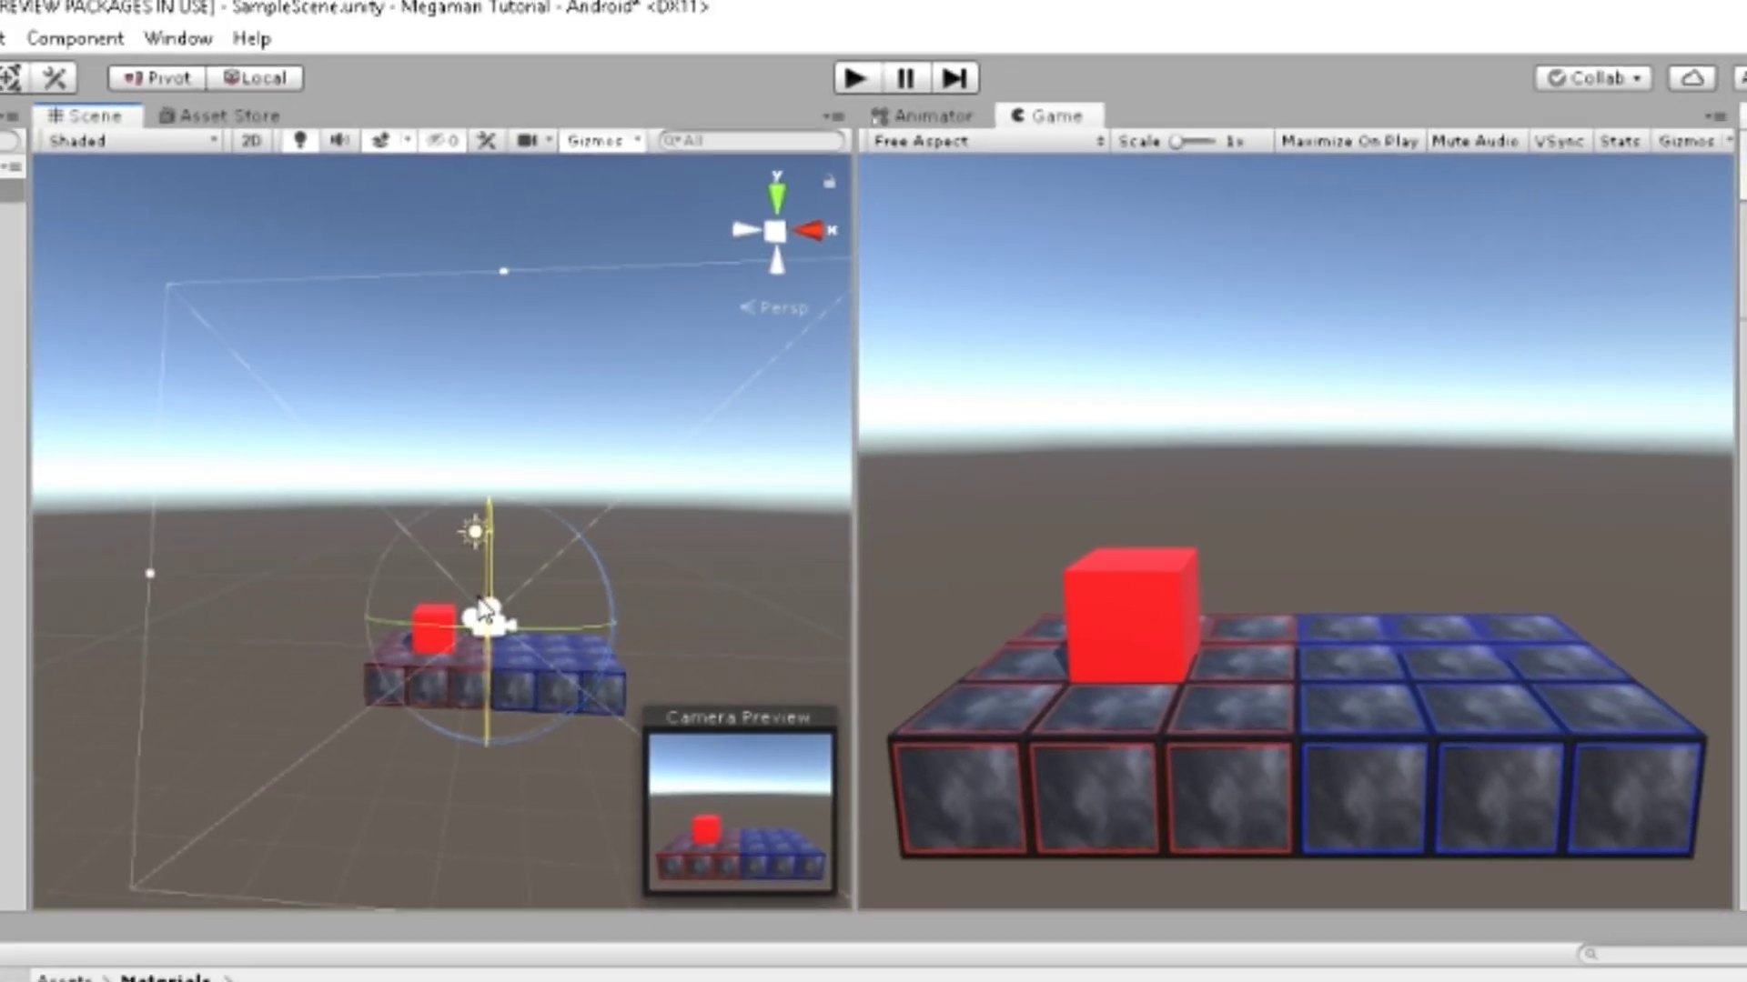
left_click_drag(485, 611, 480, 501)
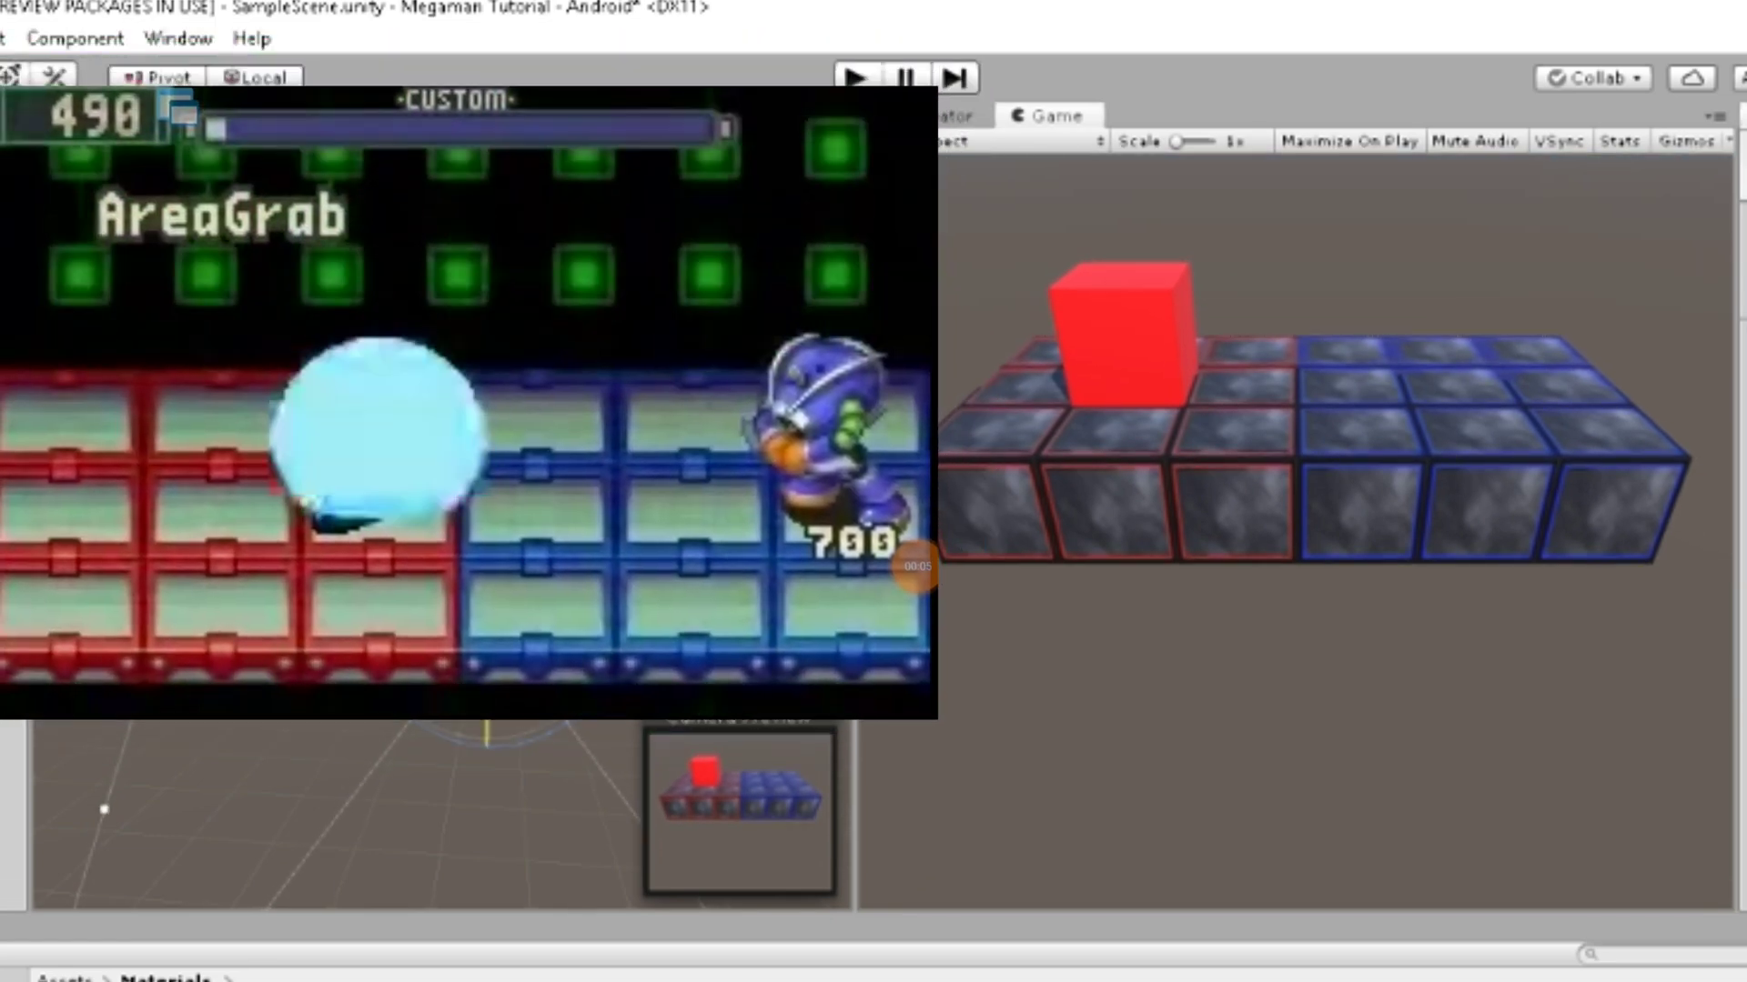
left_click_drag(480, 547, 480, 642)
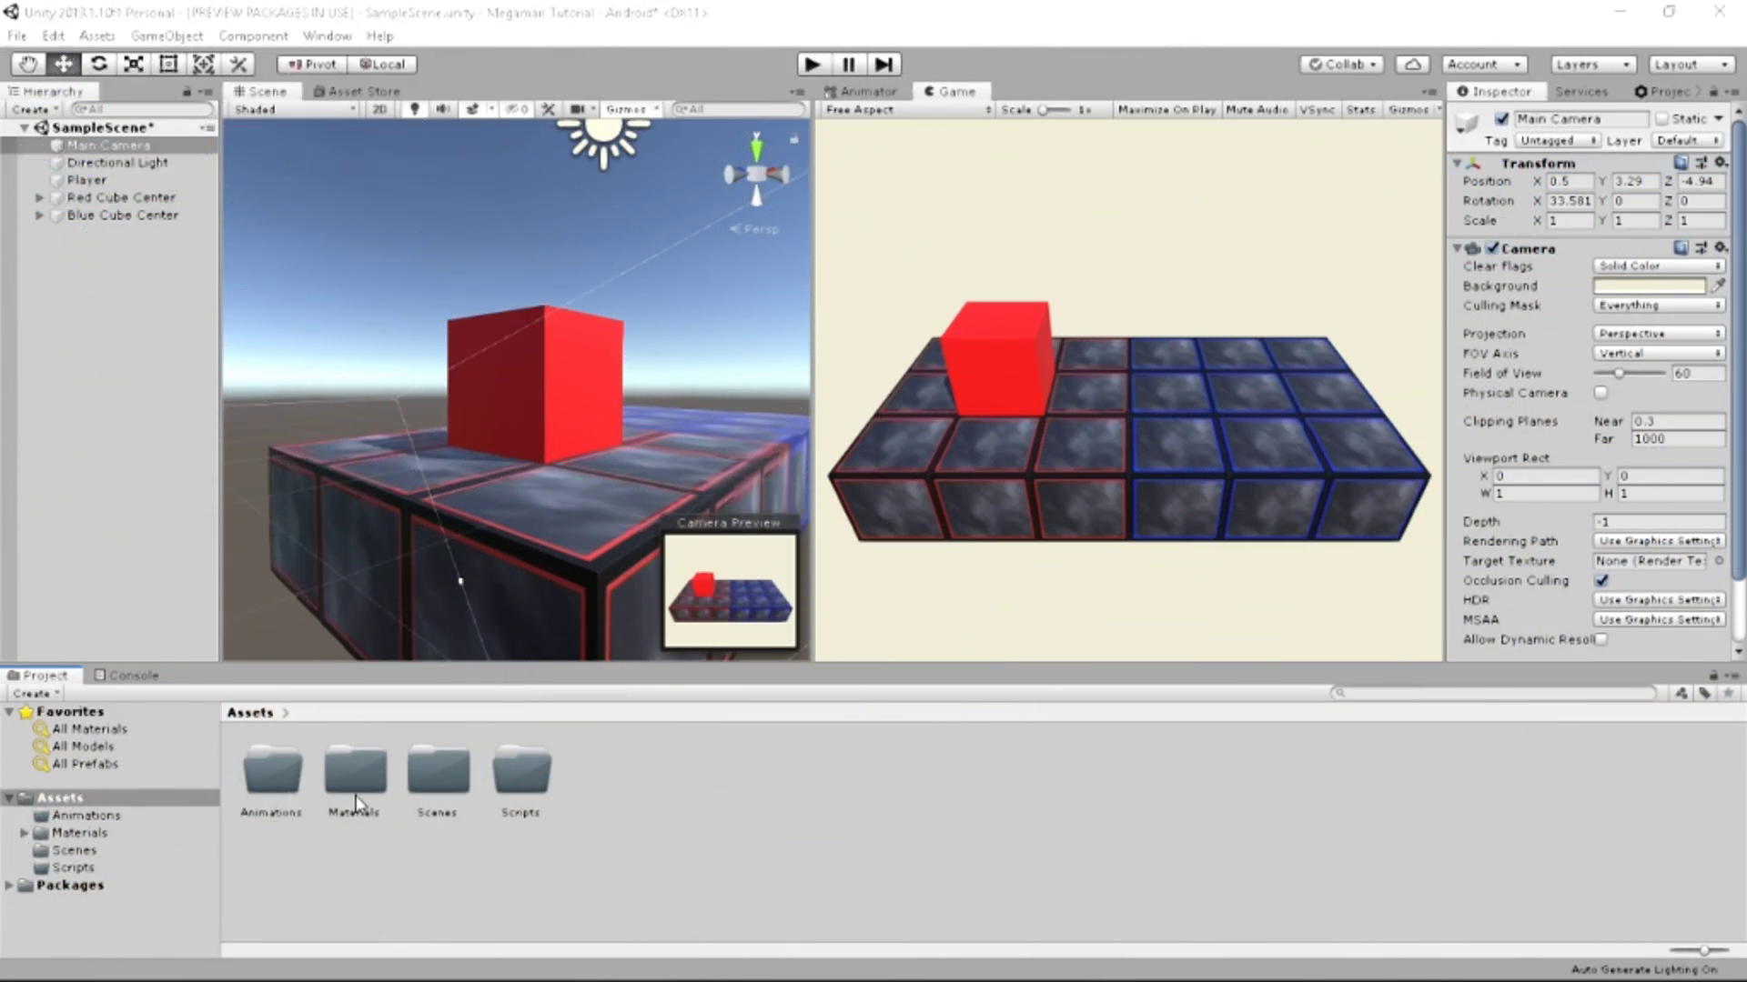
Enter the Scripts folder holding Swipe, swipetest and TestTouchy and select the Player cube.
double_click(536, 788)
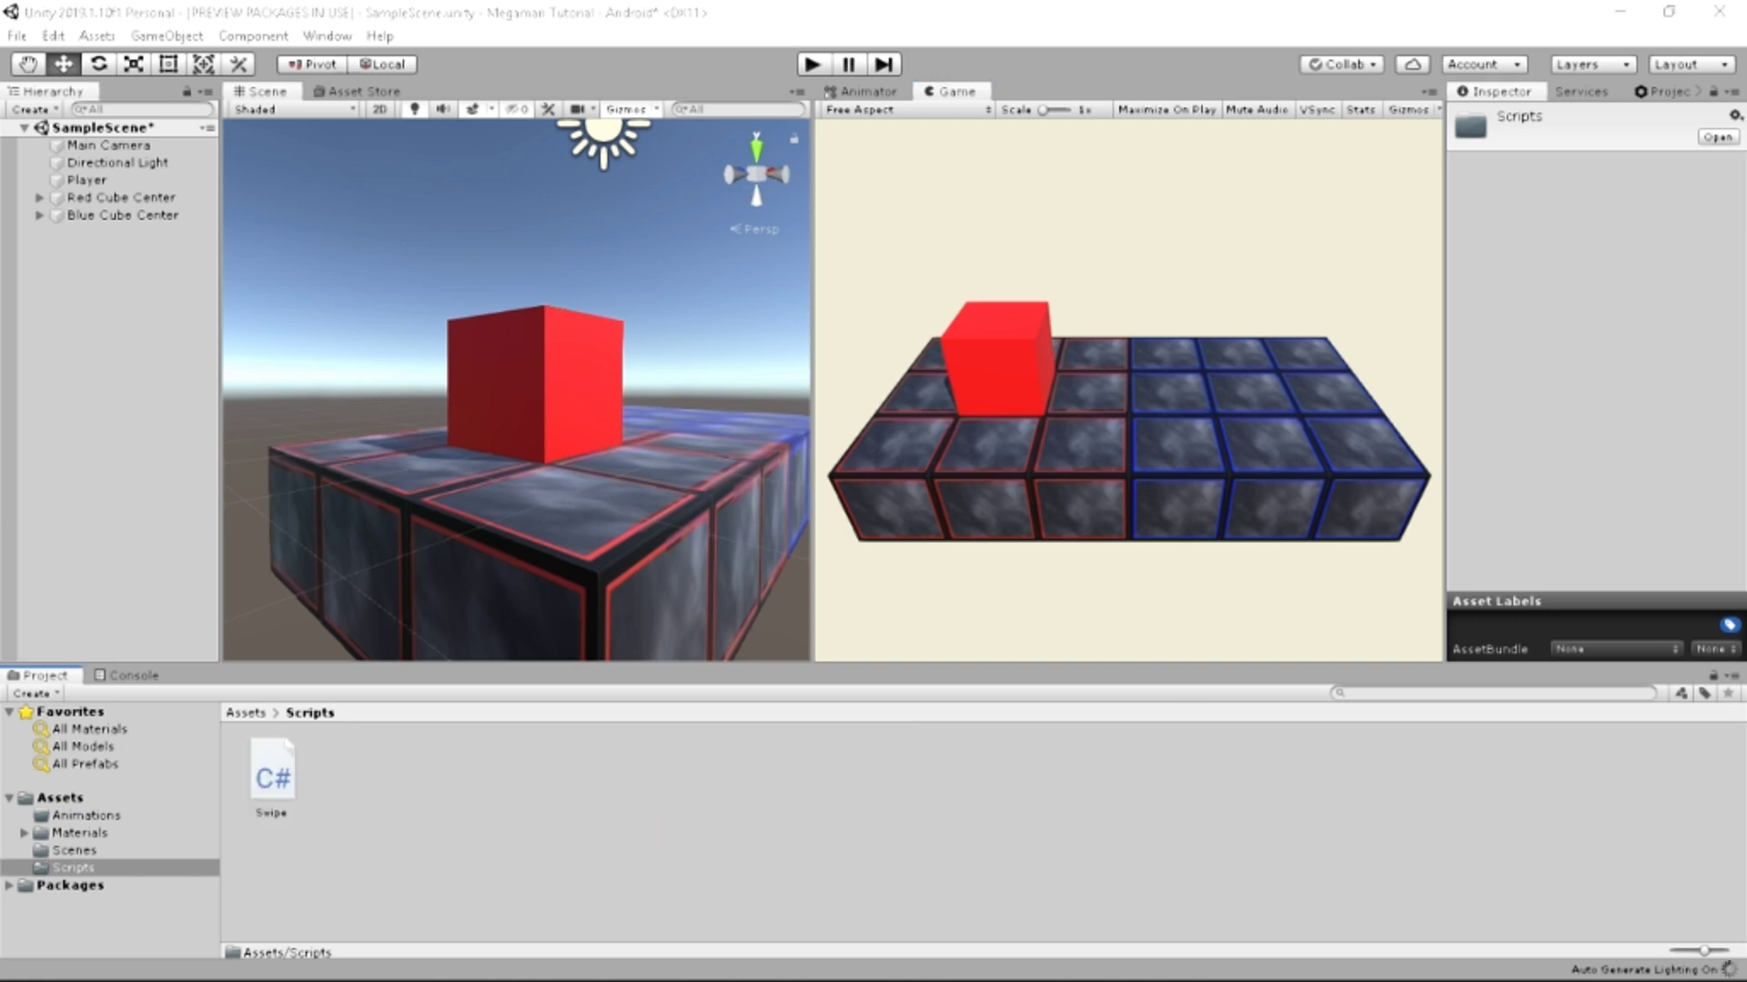
left_click(750, 777)
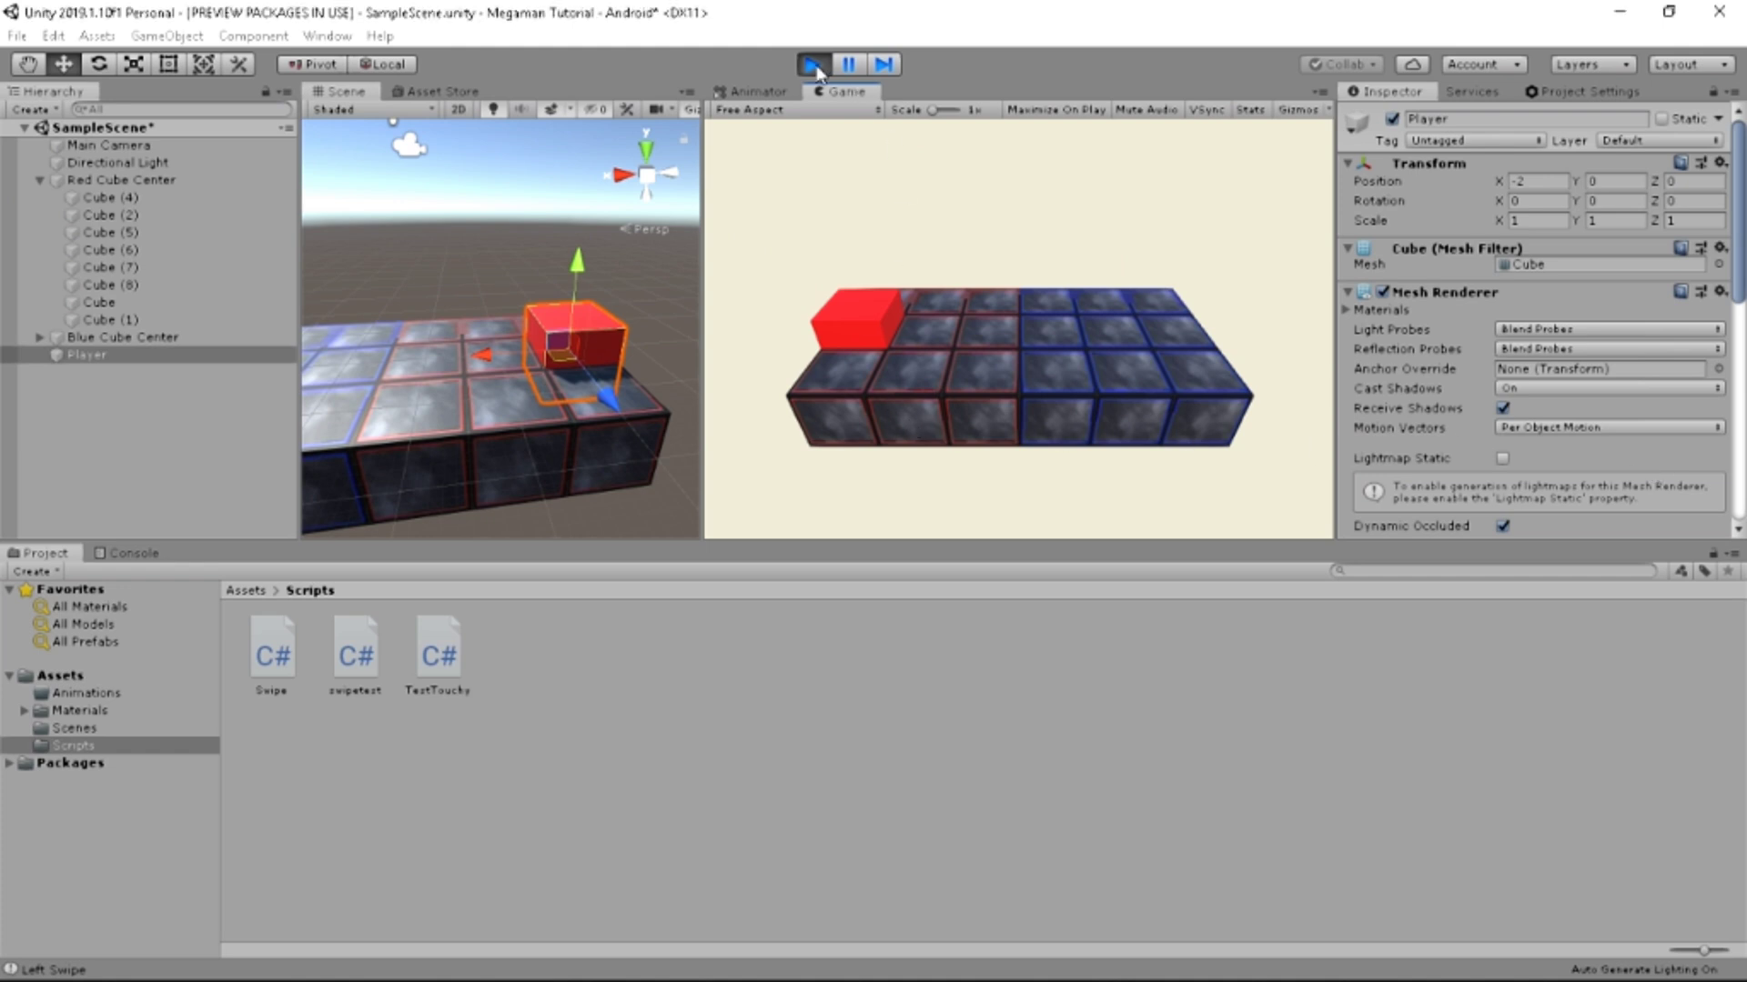
Run the game to test swiping the Player cube, then stop Play mode.
left_click(811, 65)
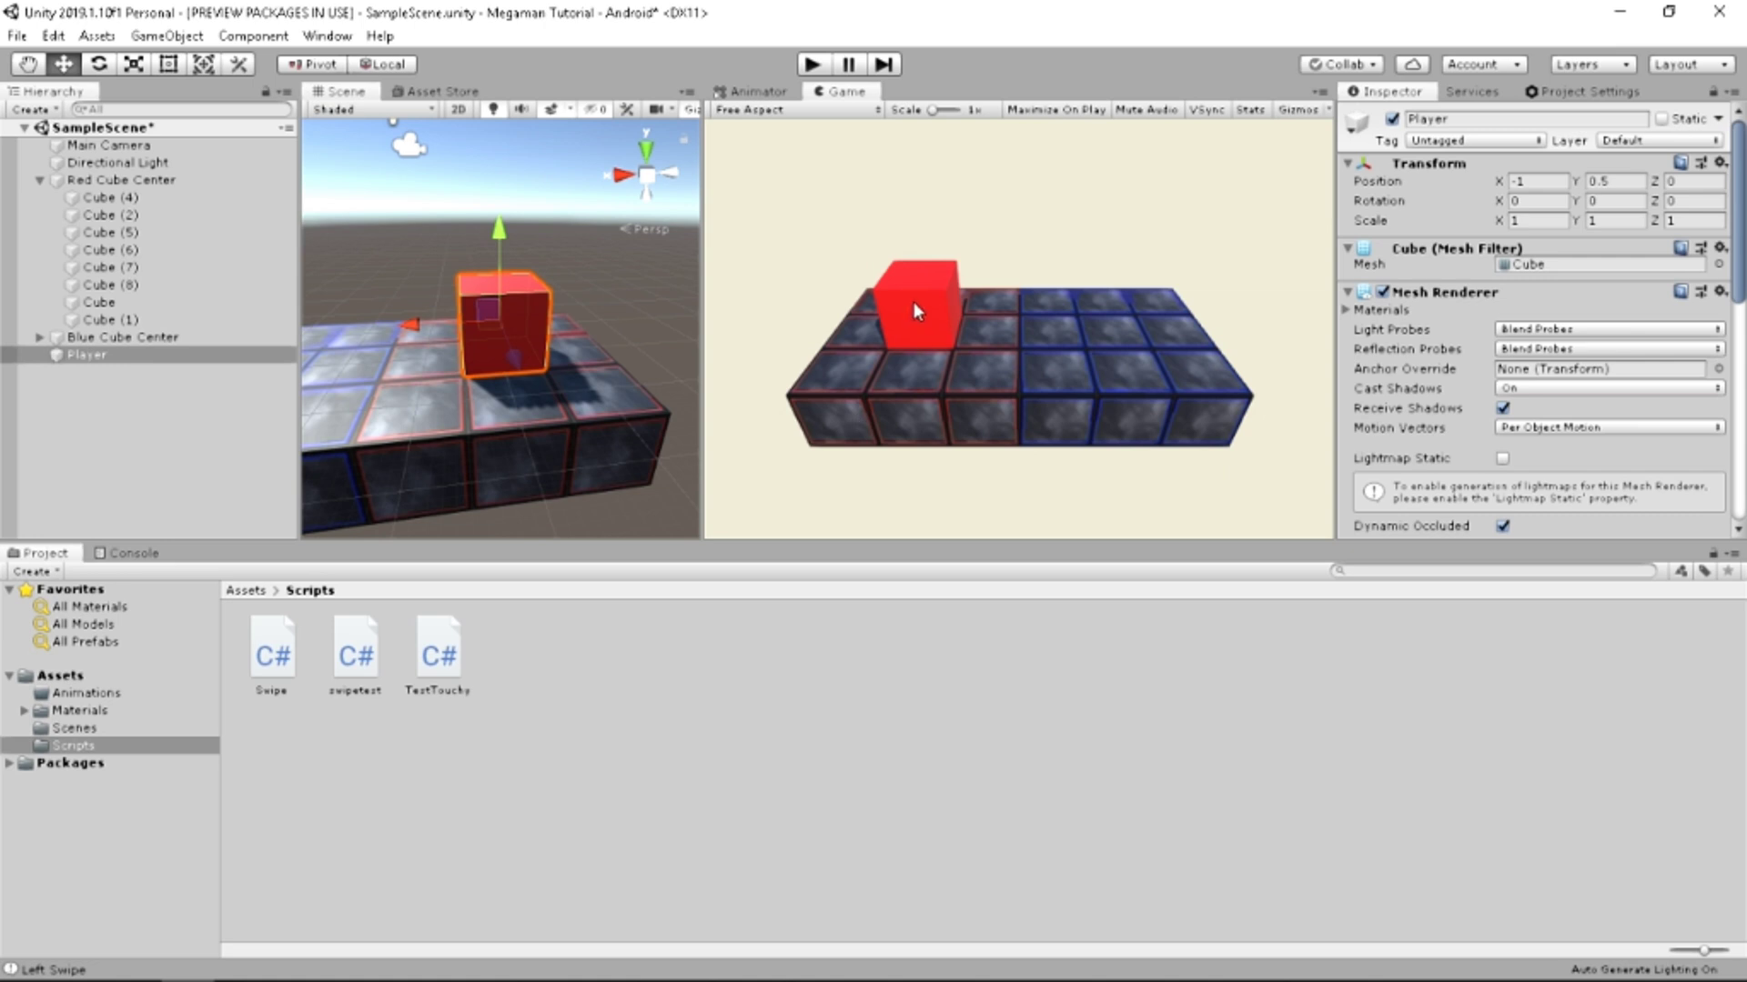
left_click(827, 64)
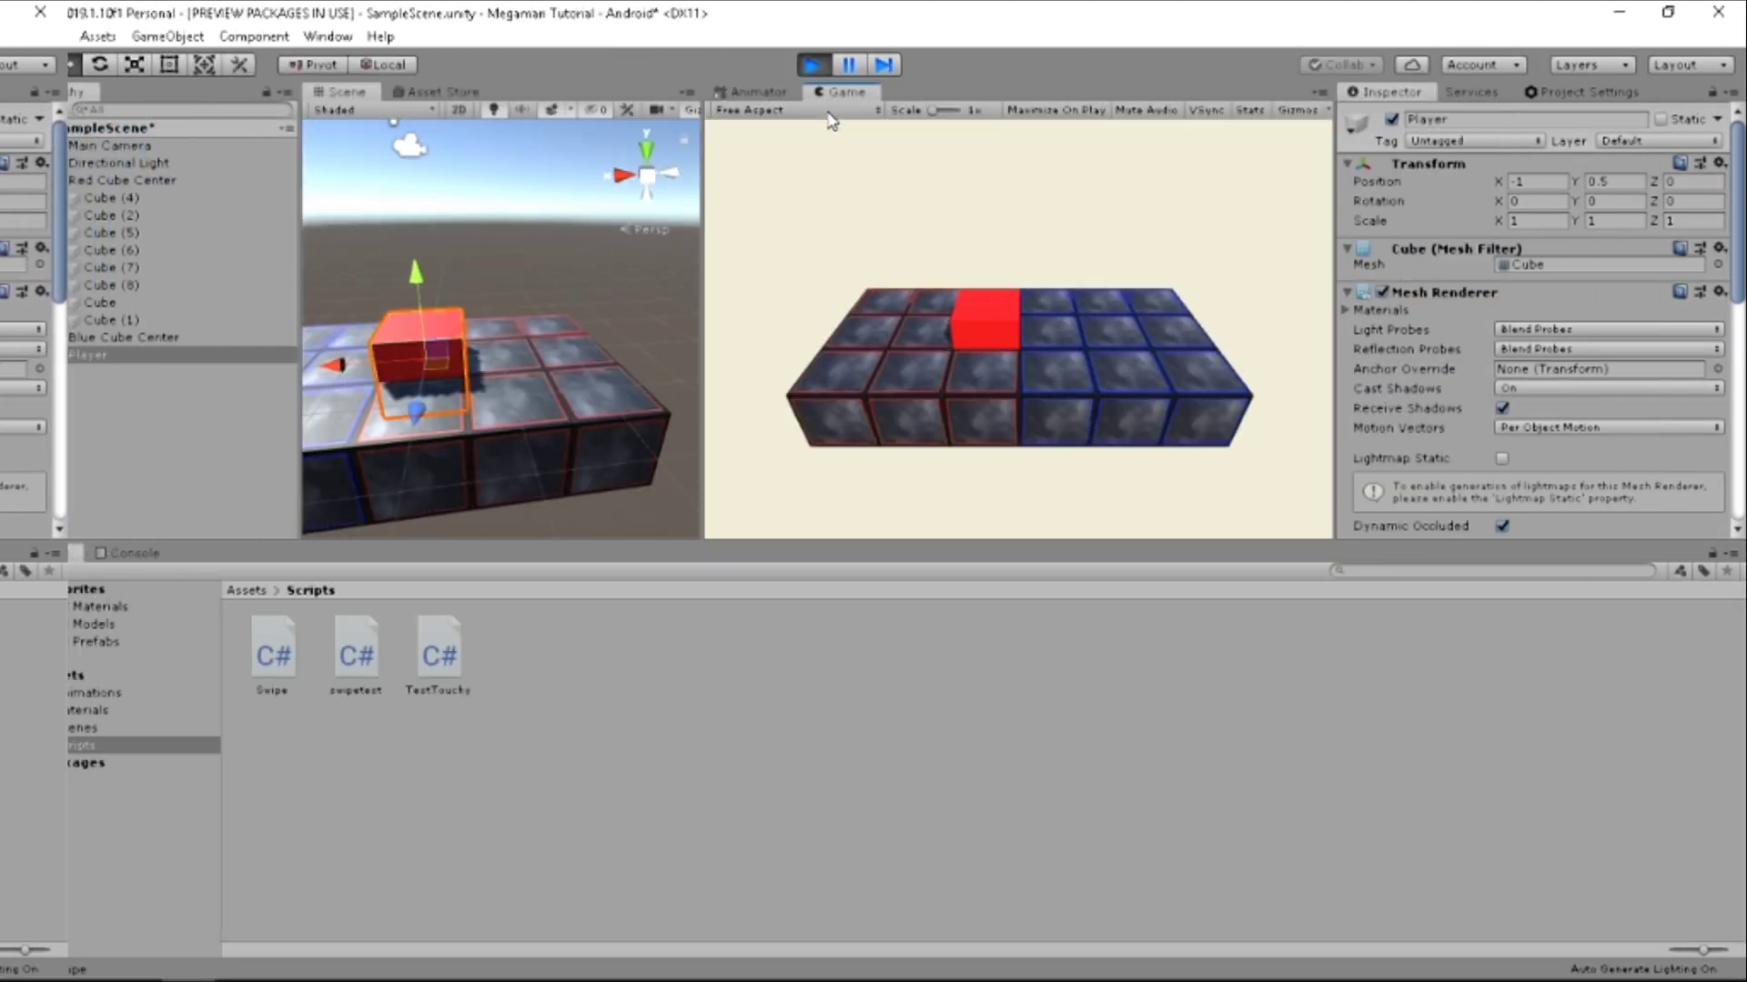
left_click(812, 64)
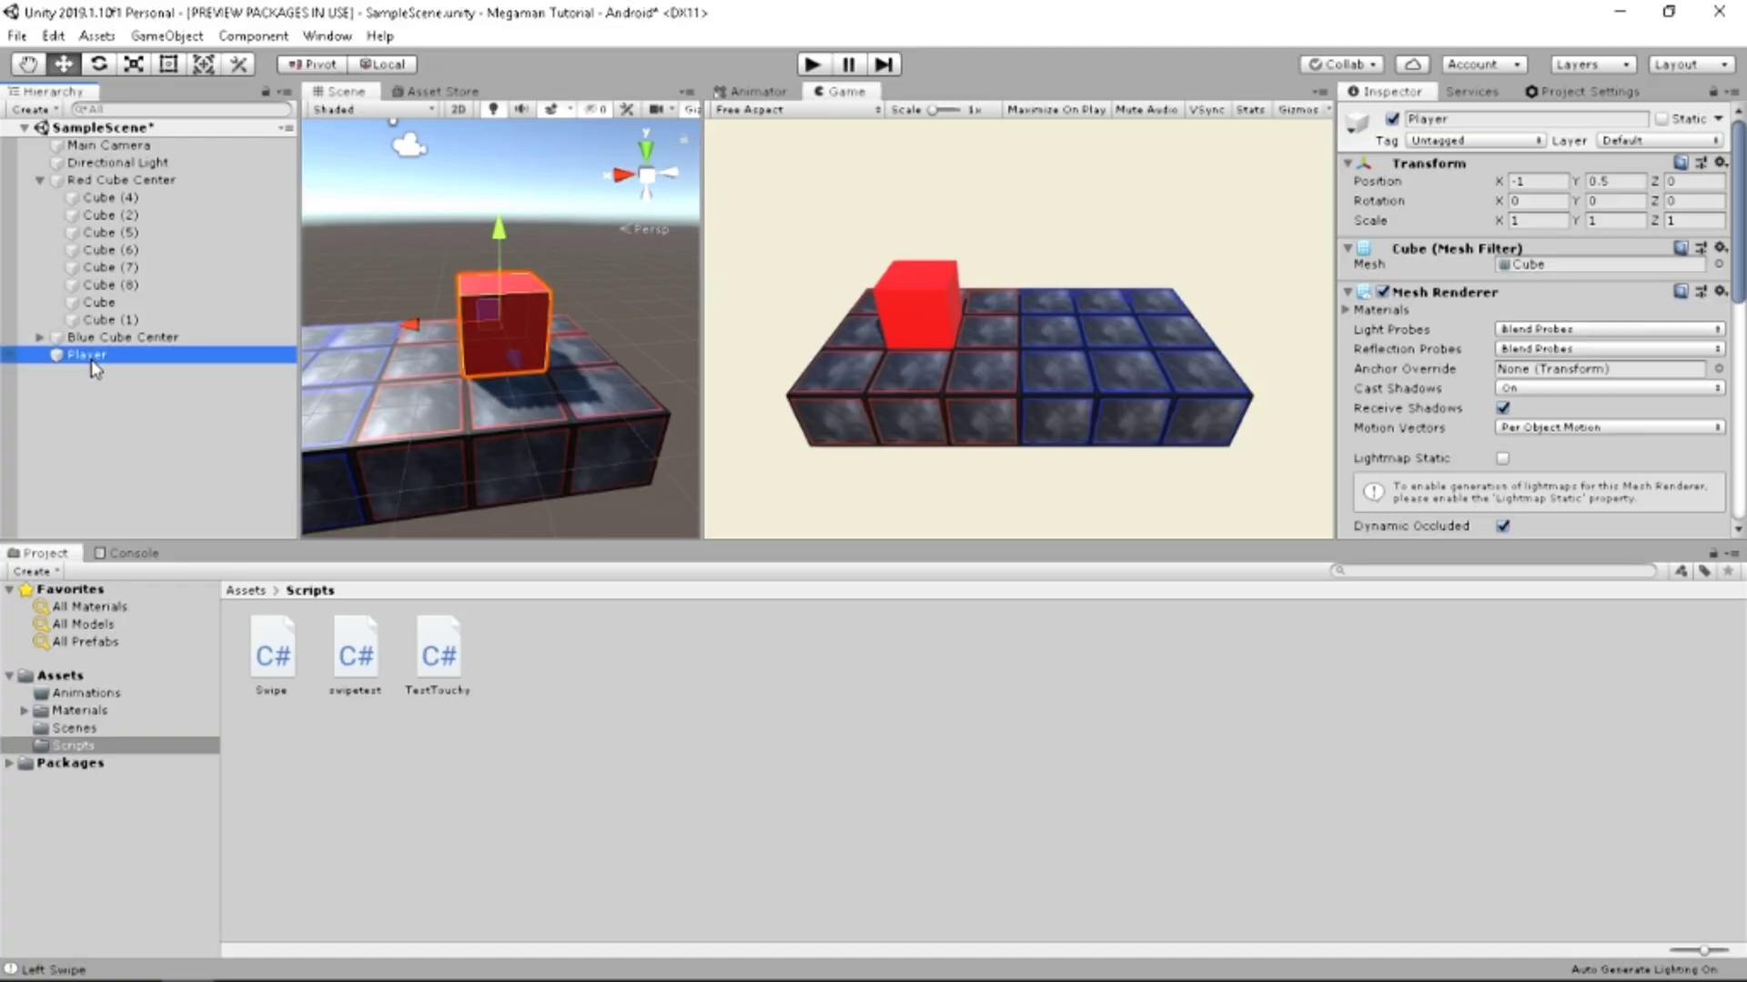
Create a new 3D Plane from the Hierarchy context menu as the Controller Plane.
right_click(107, 414)
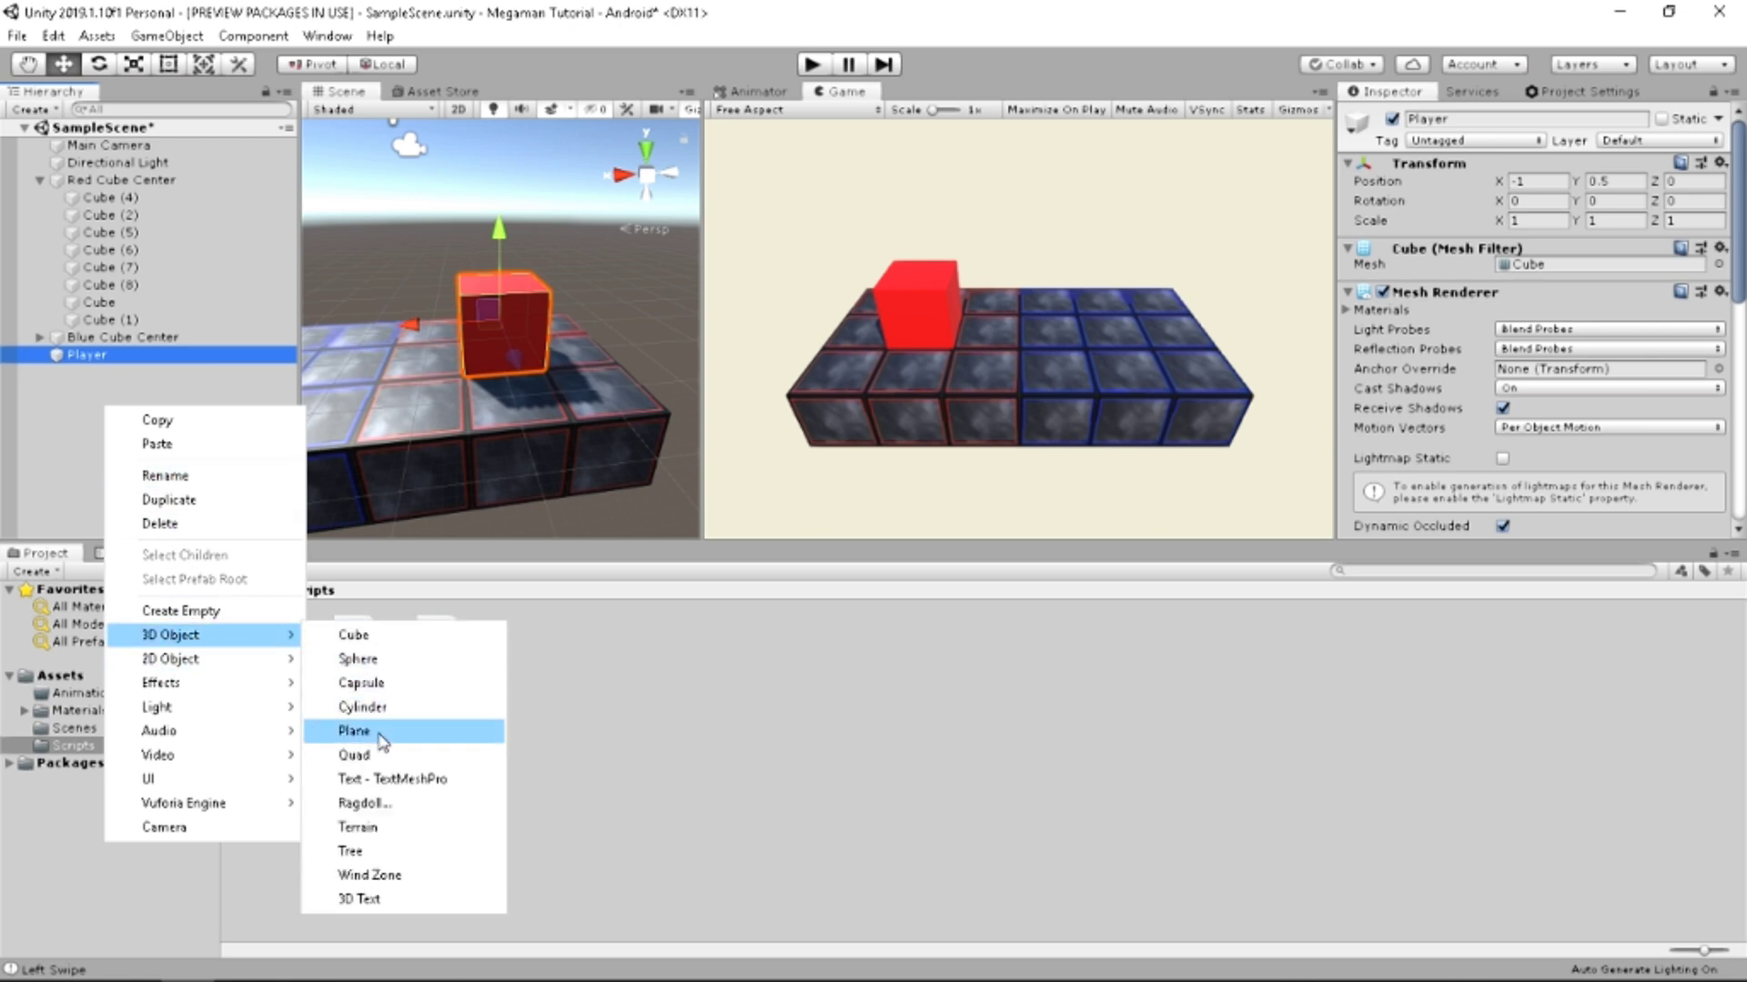
left_click(381, 731)
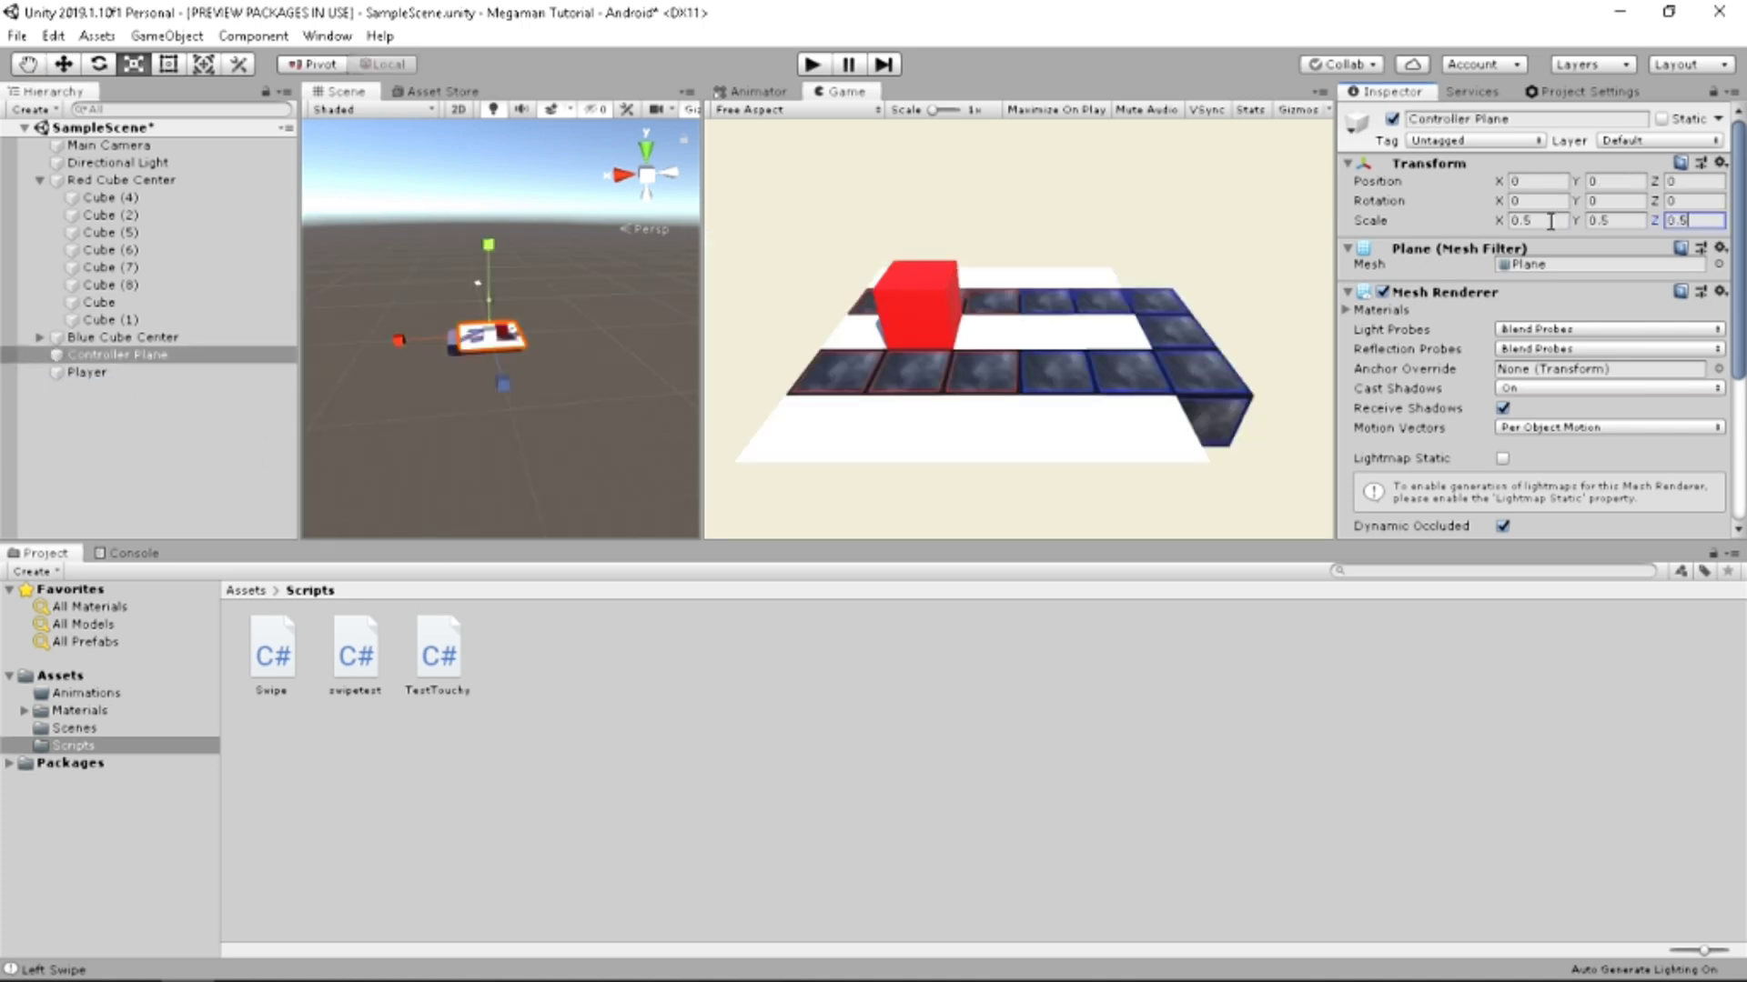
Set the plane's Scale X, Y and Z to 0.1.
left_click(1548, 222)
key("BackSpace")
type("11")
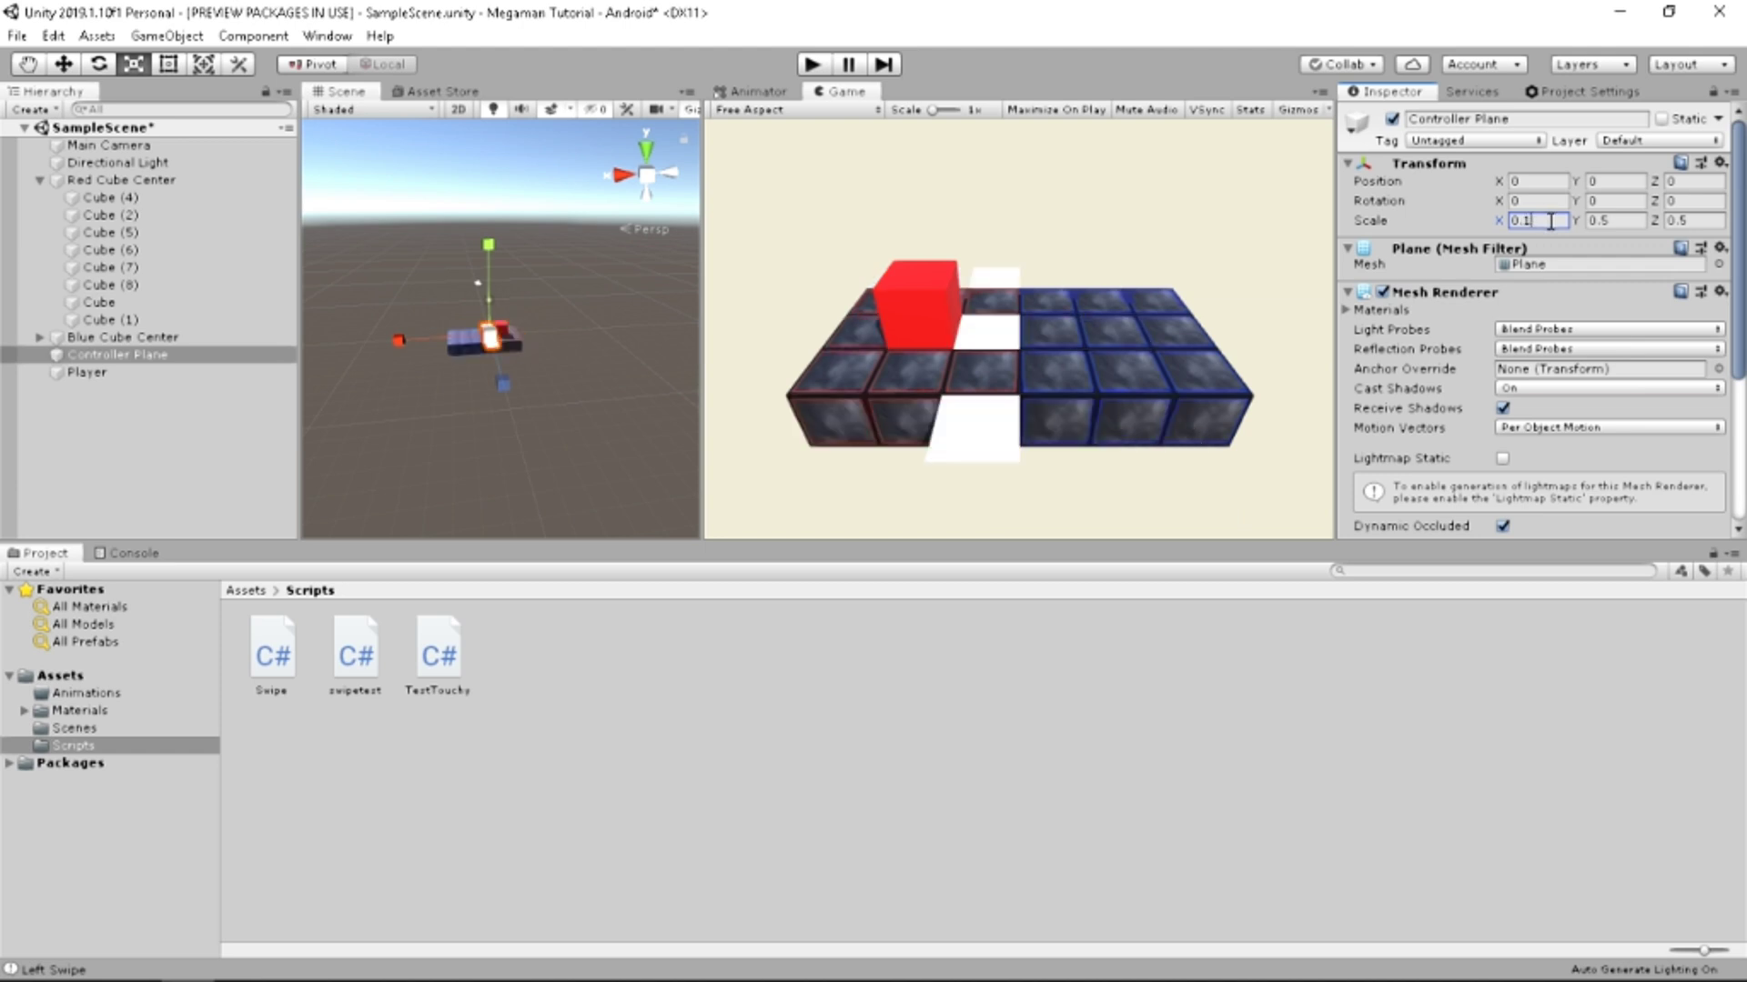
left_click(1625, 221)
key("BackSpace")
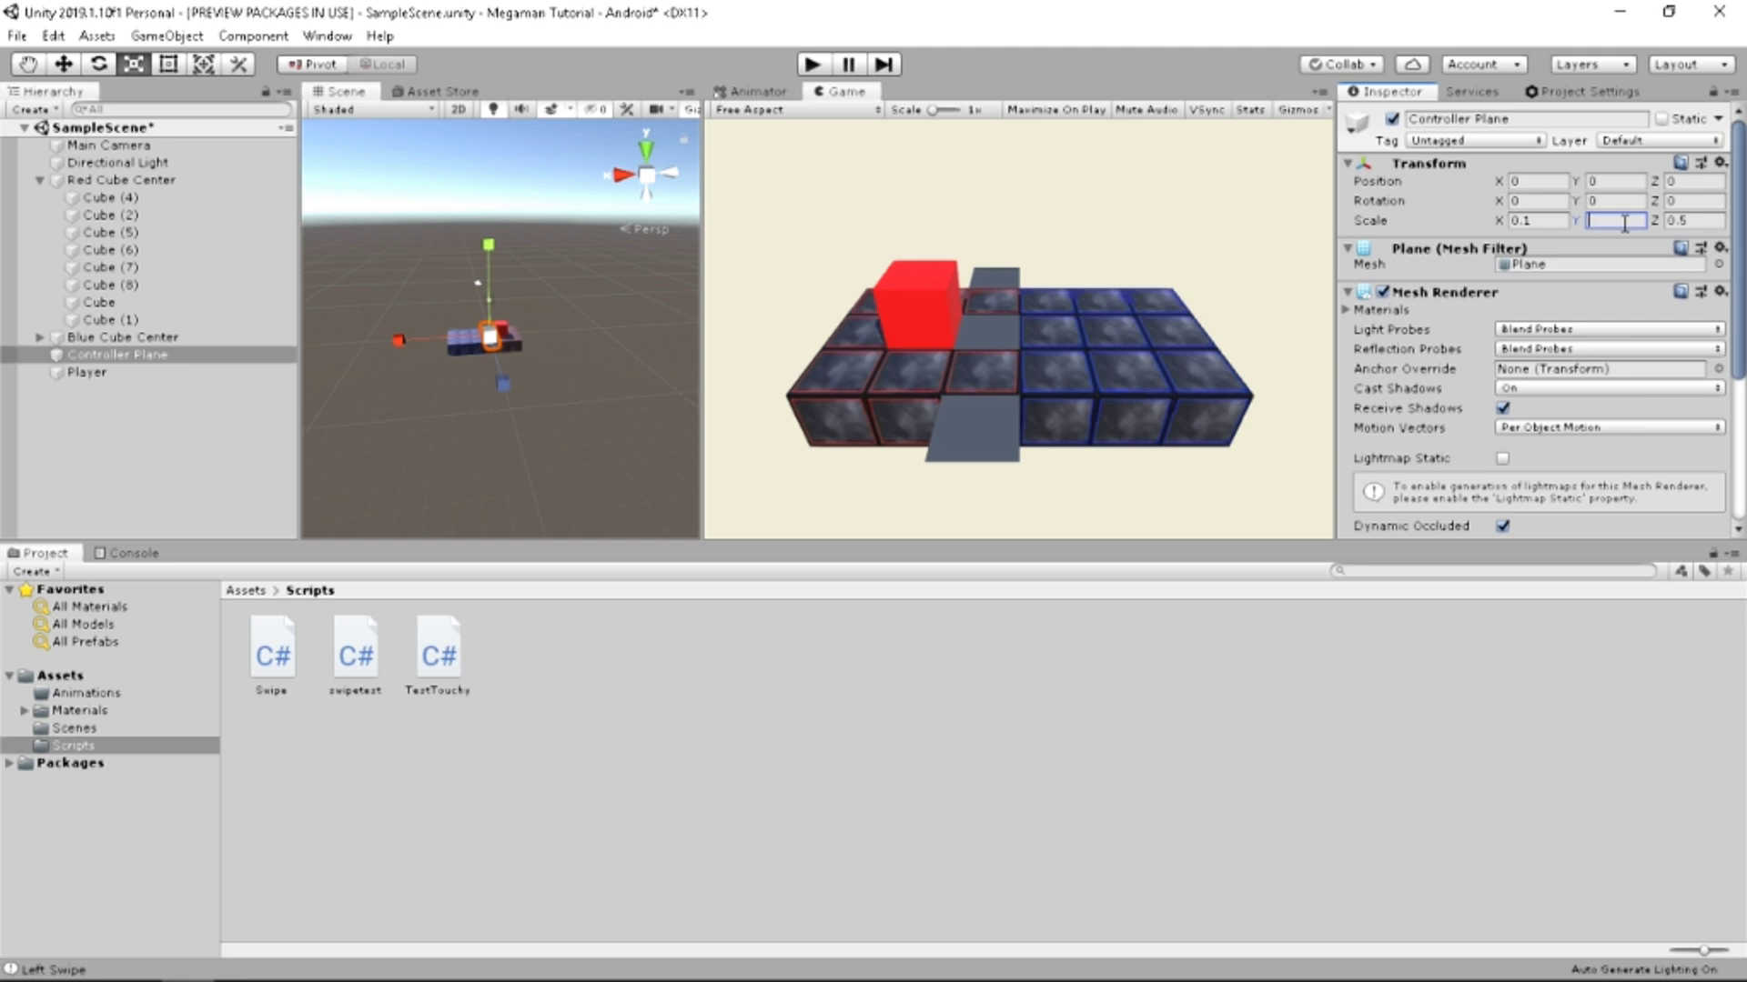
type("1")
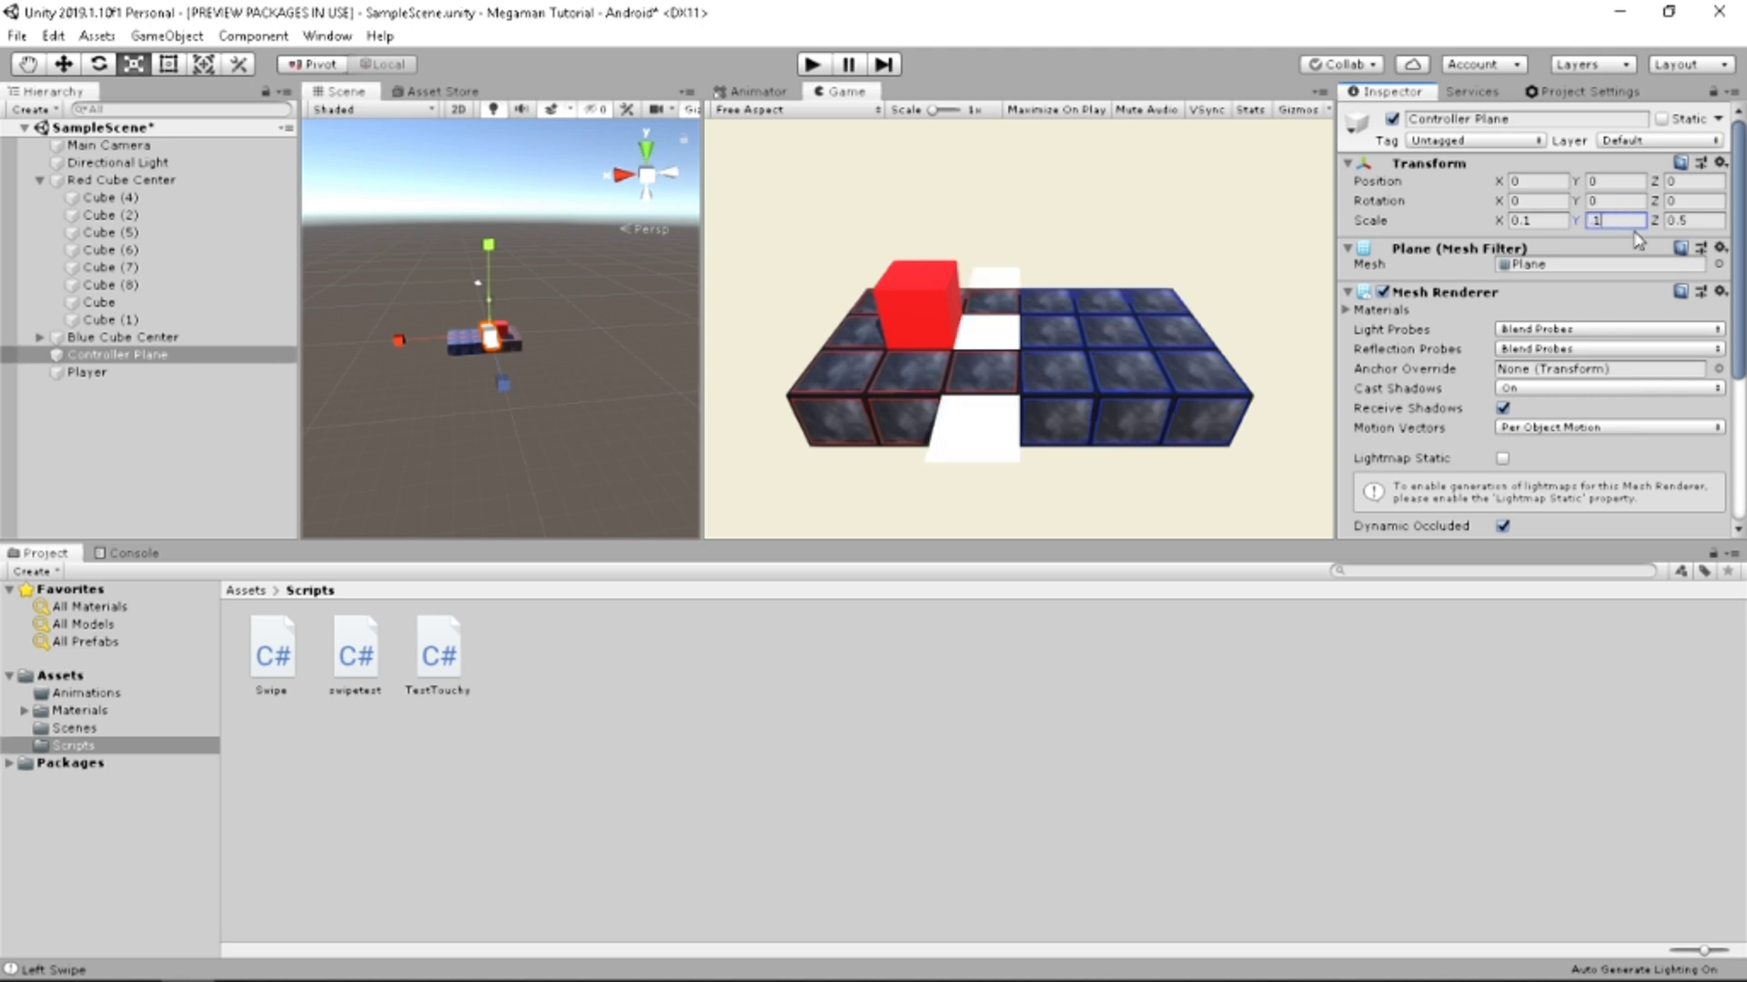
left_click(1687, 218)
key("BackSpace")
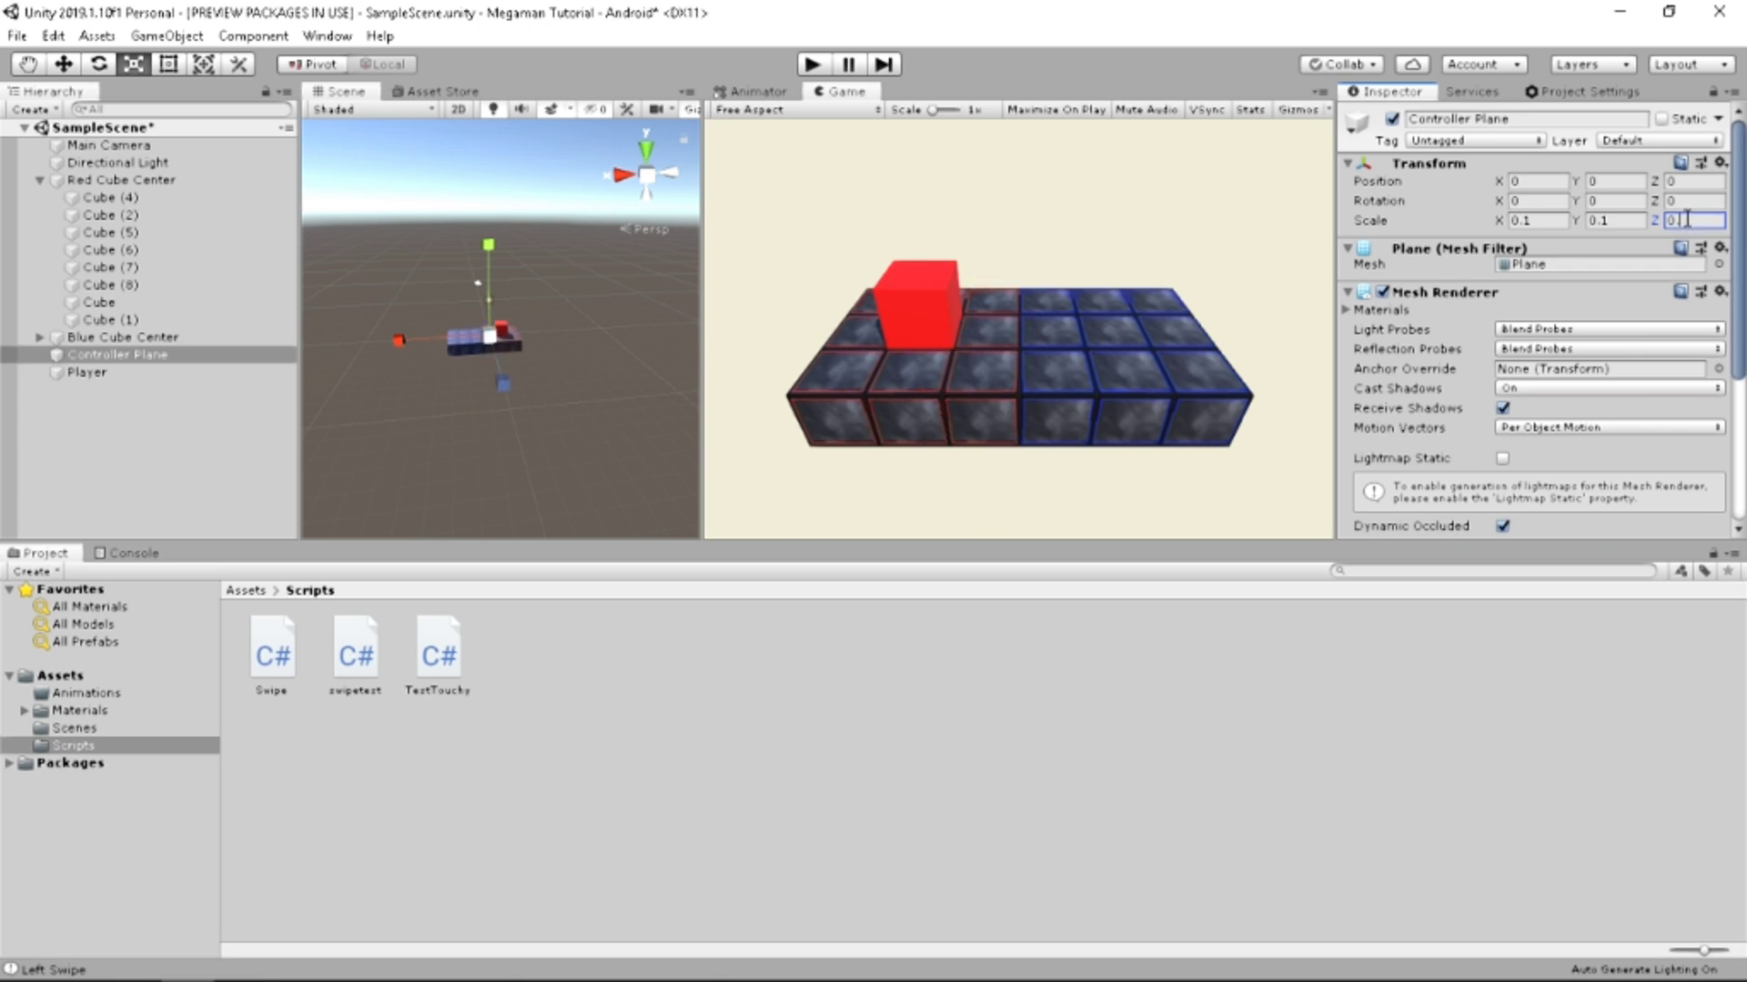
type("1")
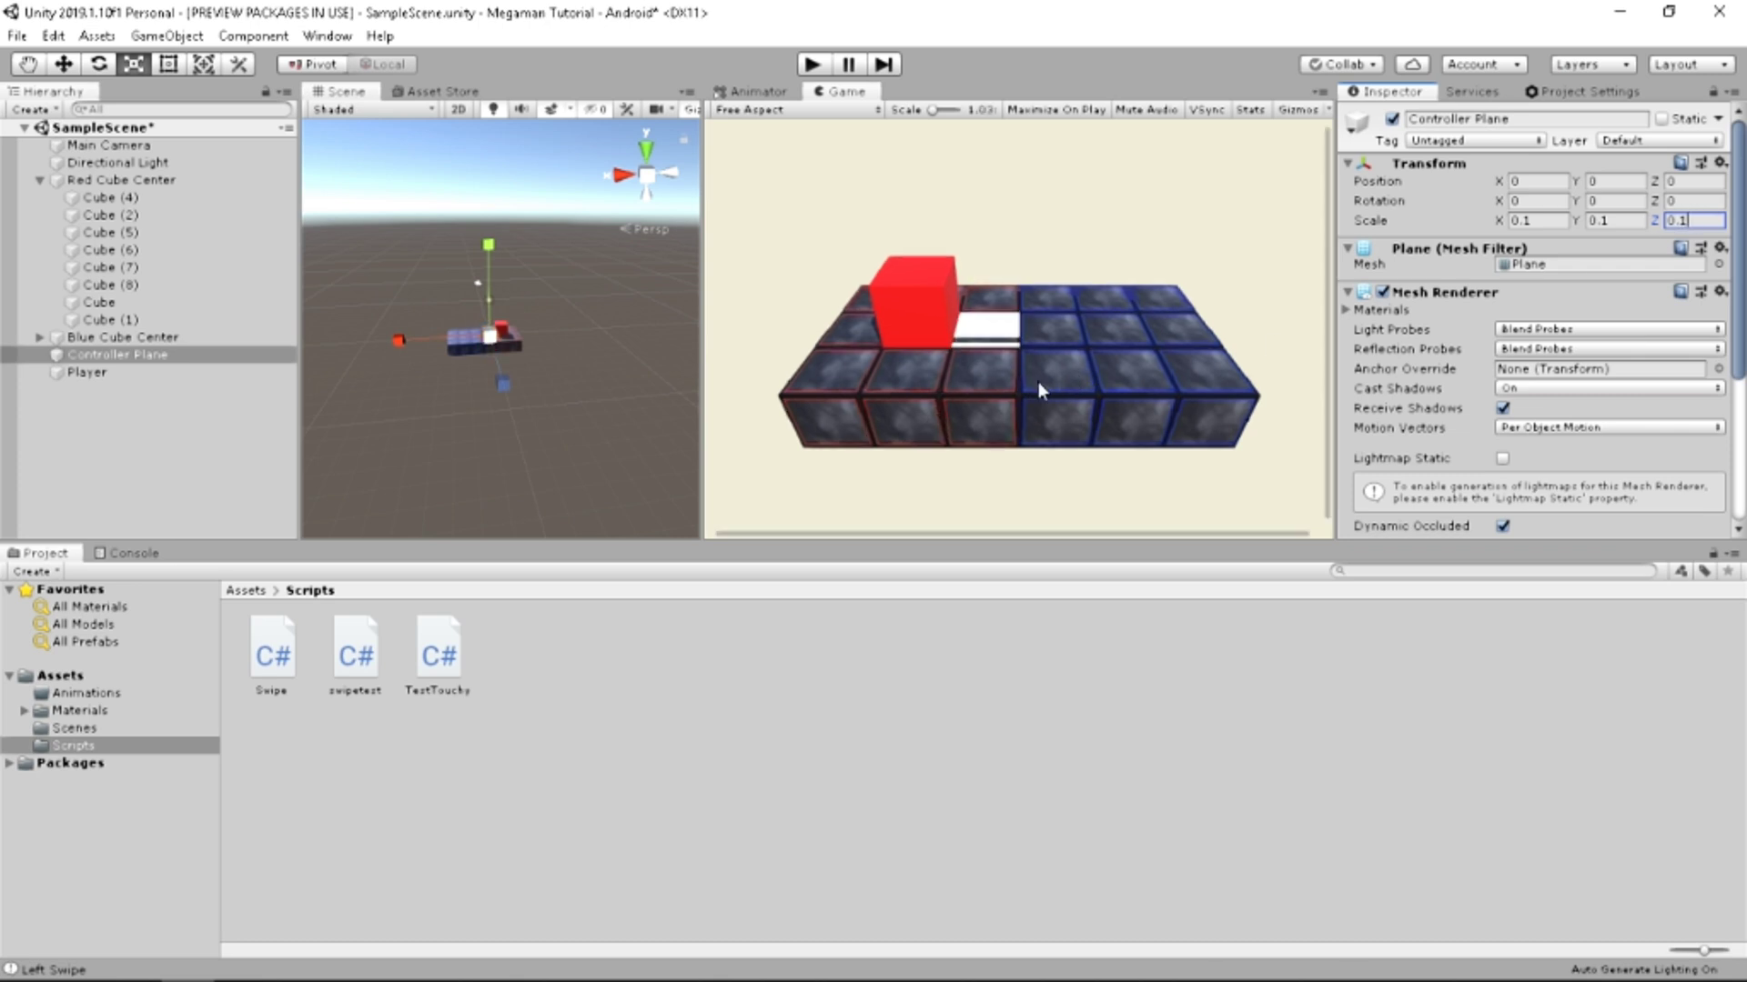
scroll(1039, 380, "up", 2)
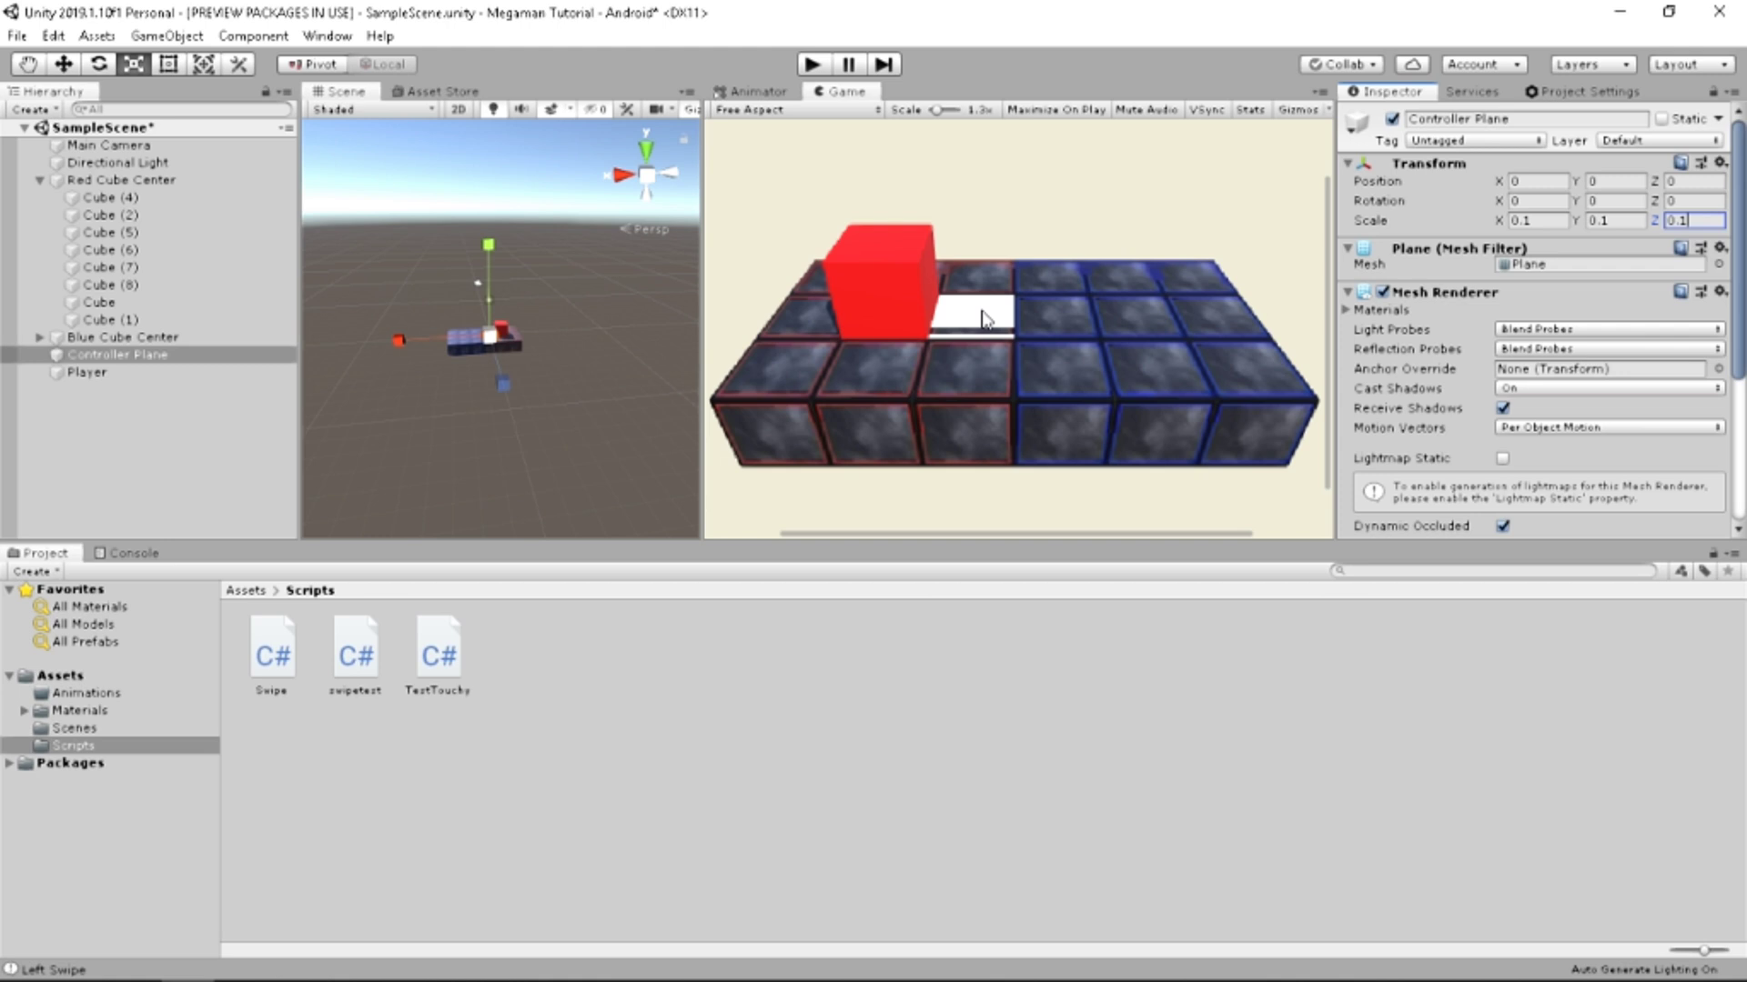
scroll(480, 368, "up", 5)
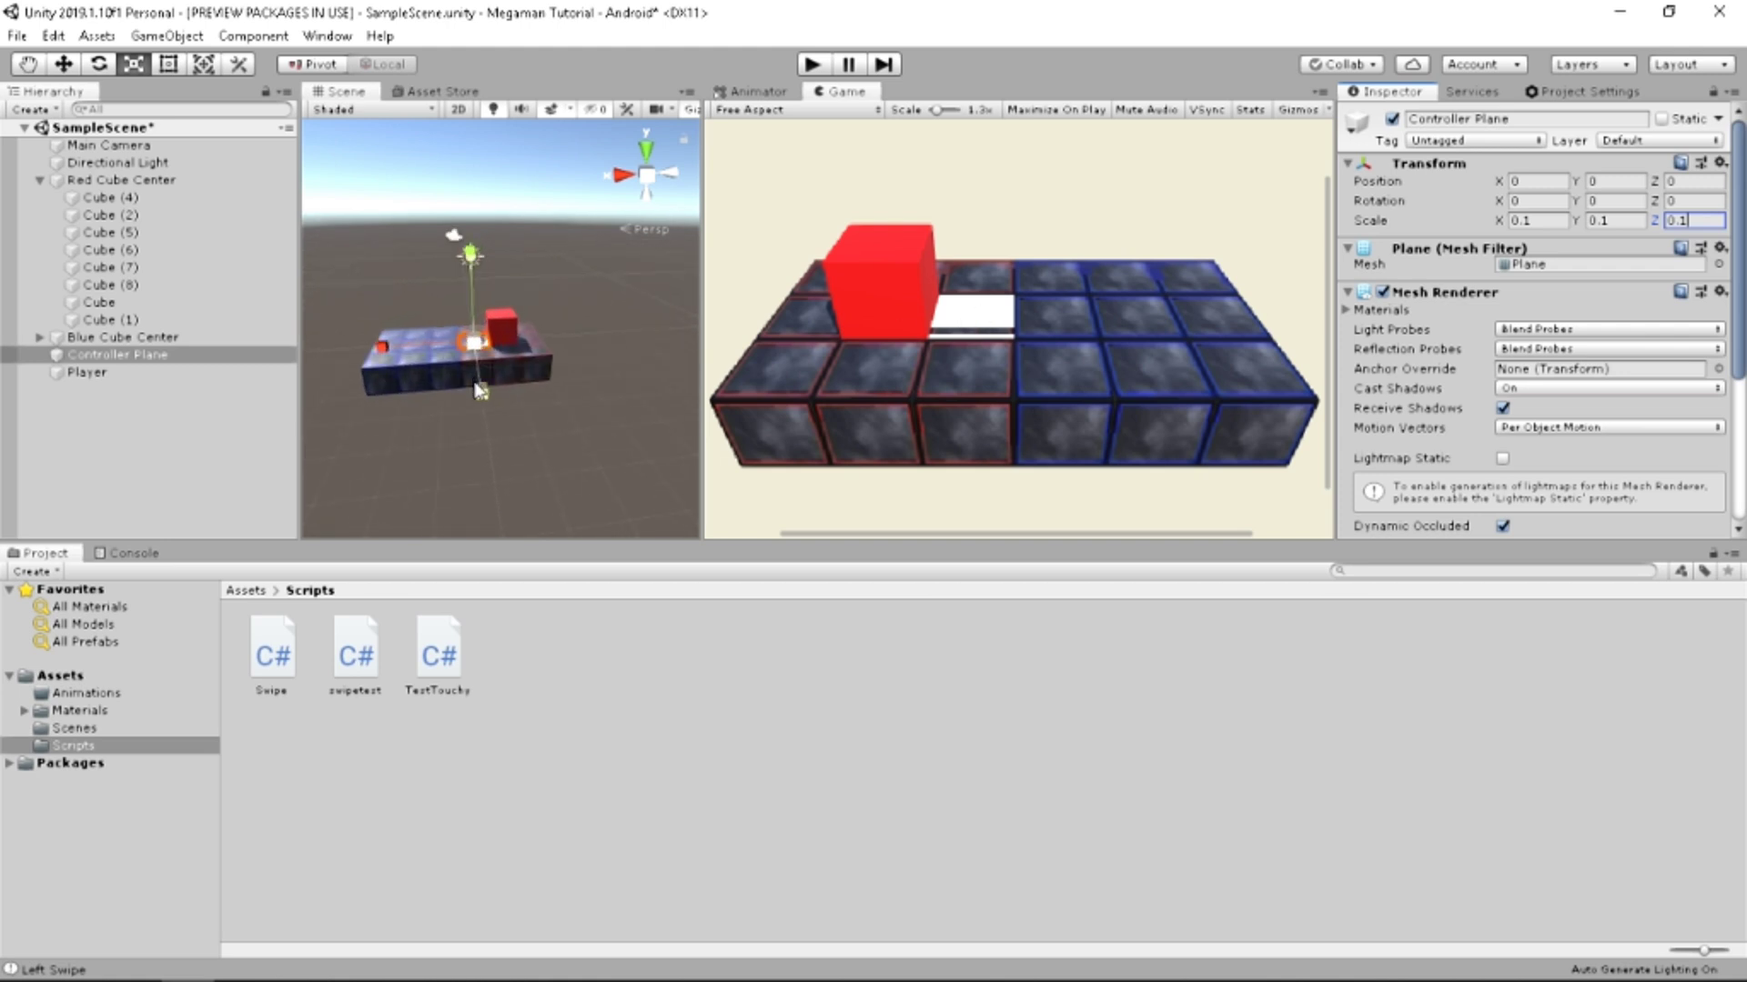
scroll(413, 398, "up", 2)
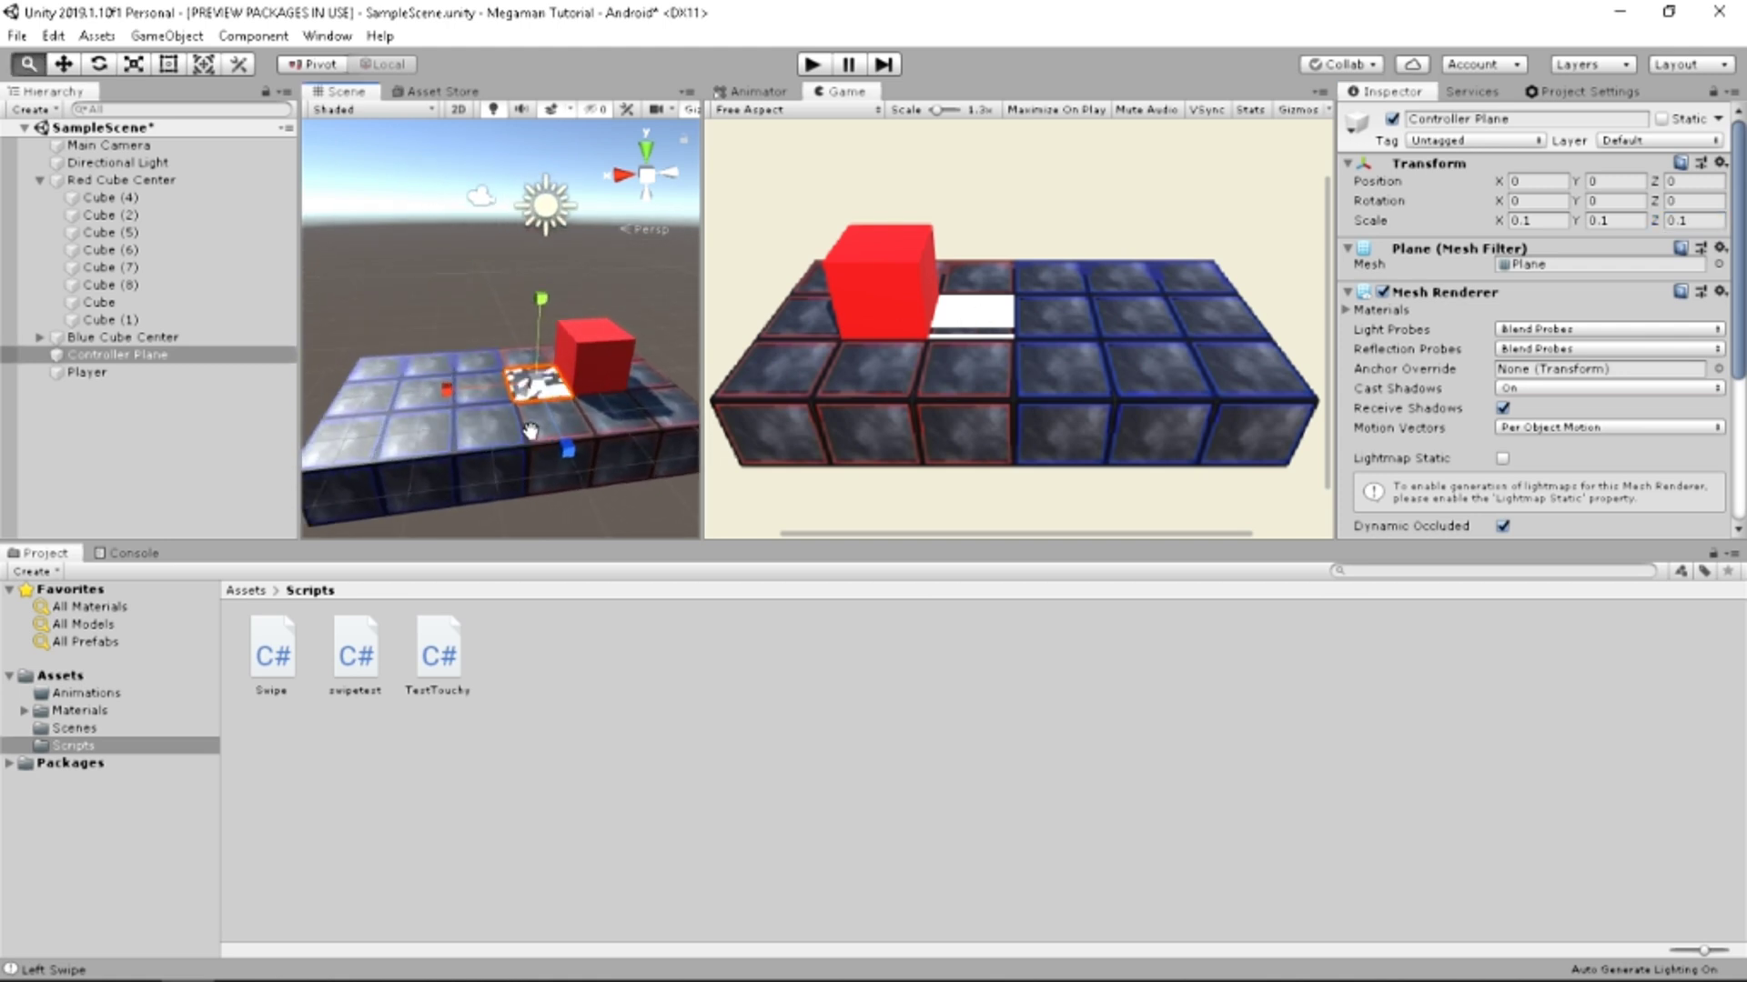
scroll(550, 436, "up", 2)
scroll(549, 437, "up", 2)
scroll(545, 440, "up", 2)
scroll(545, 442, "down", 3)
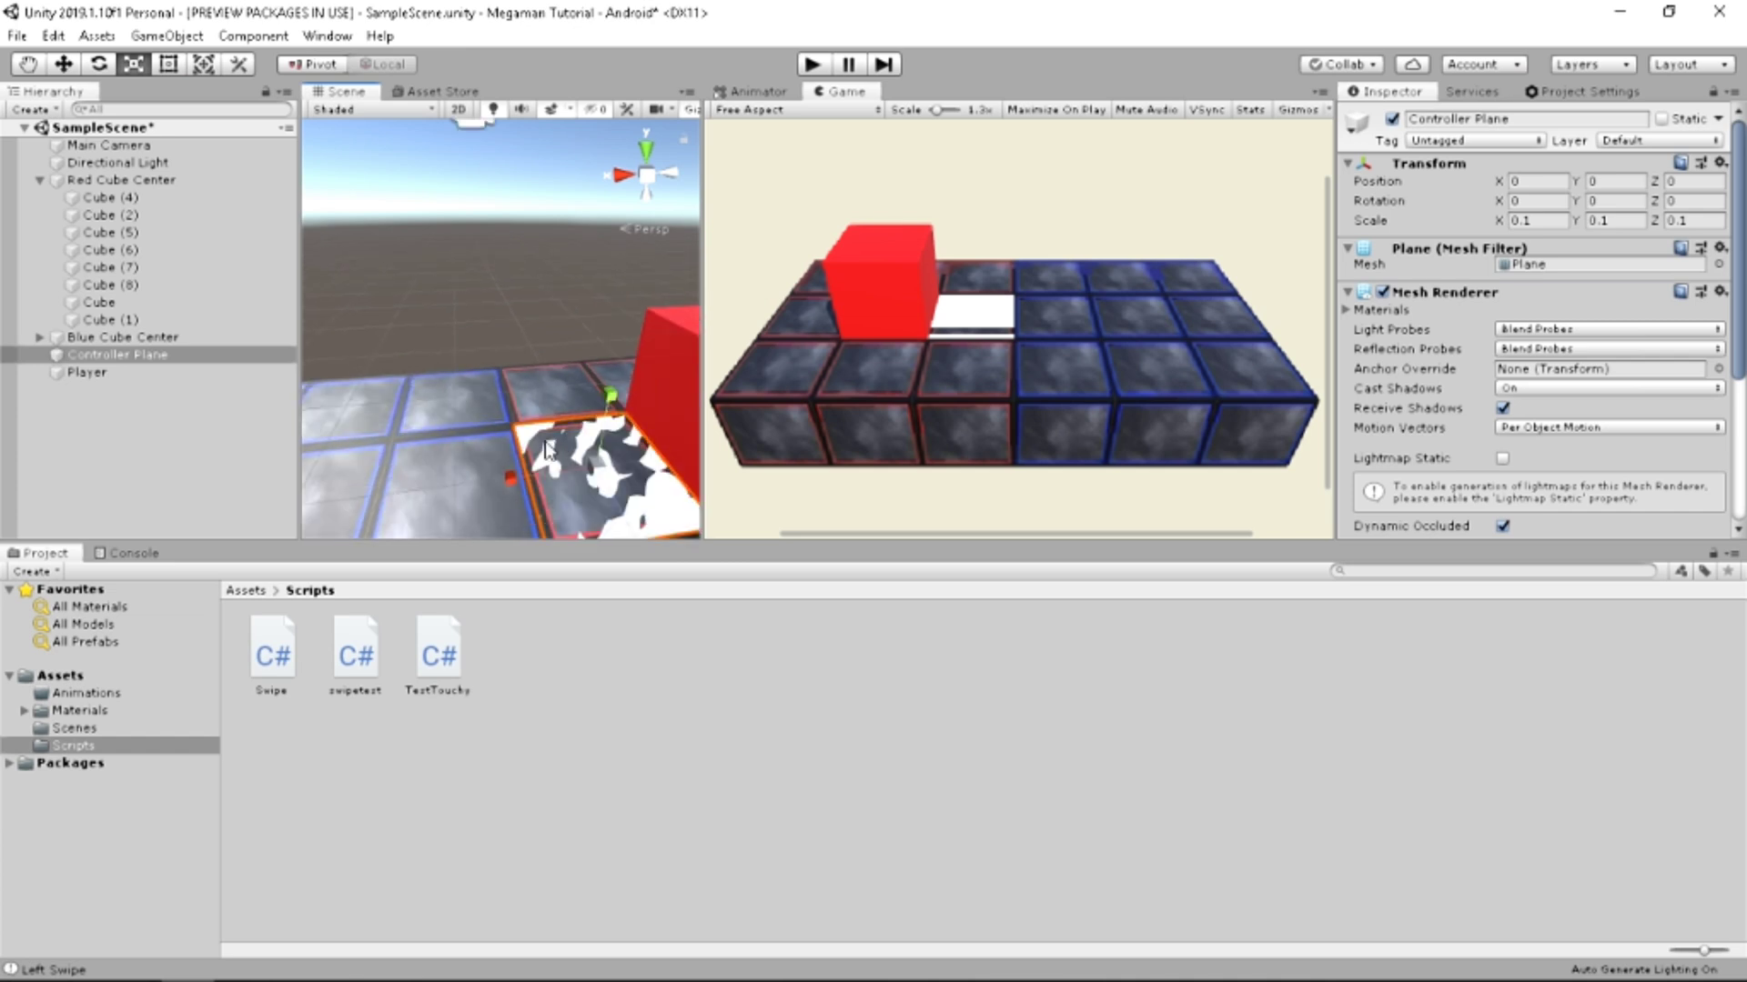
middle_click_drag(544, 449, 523, 238)
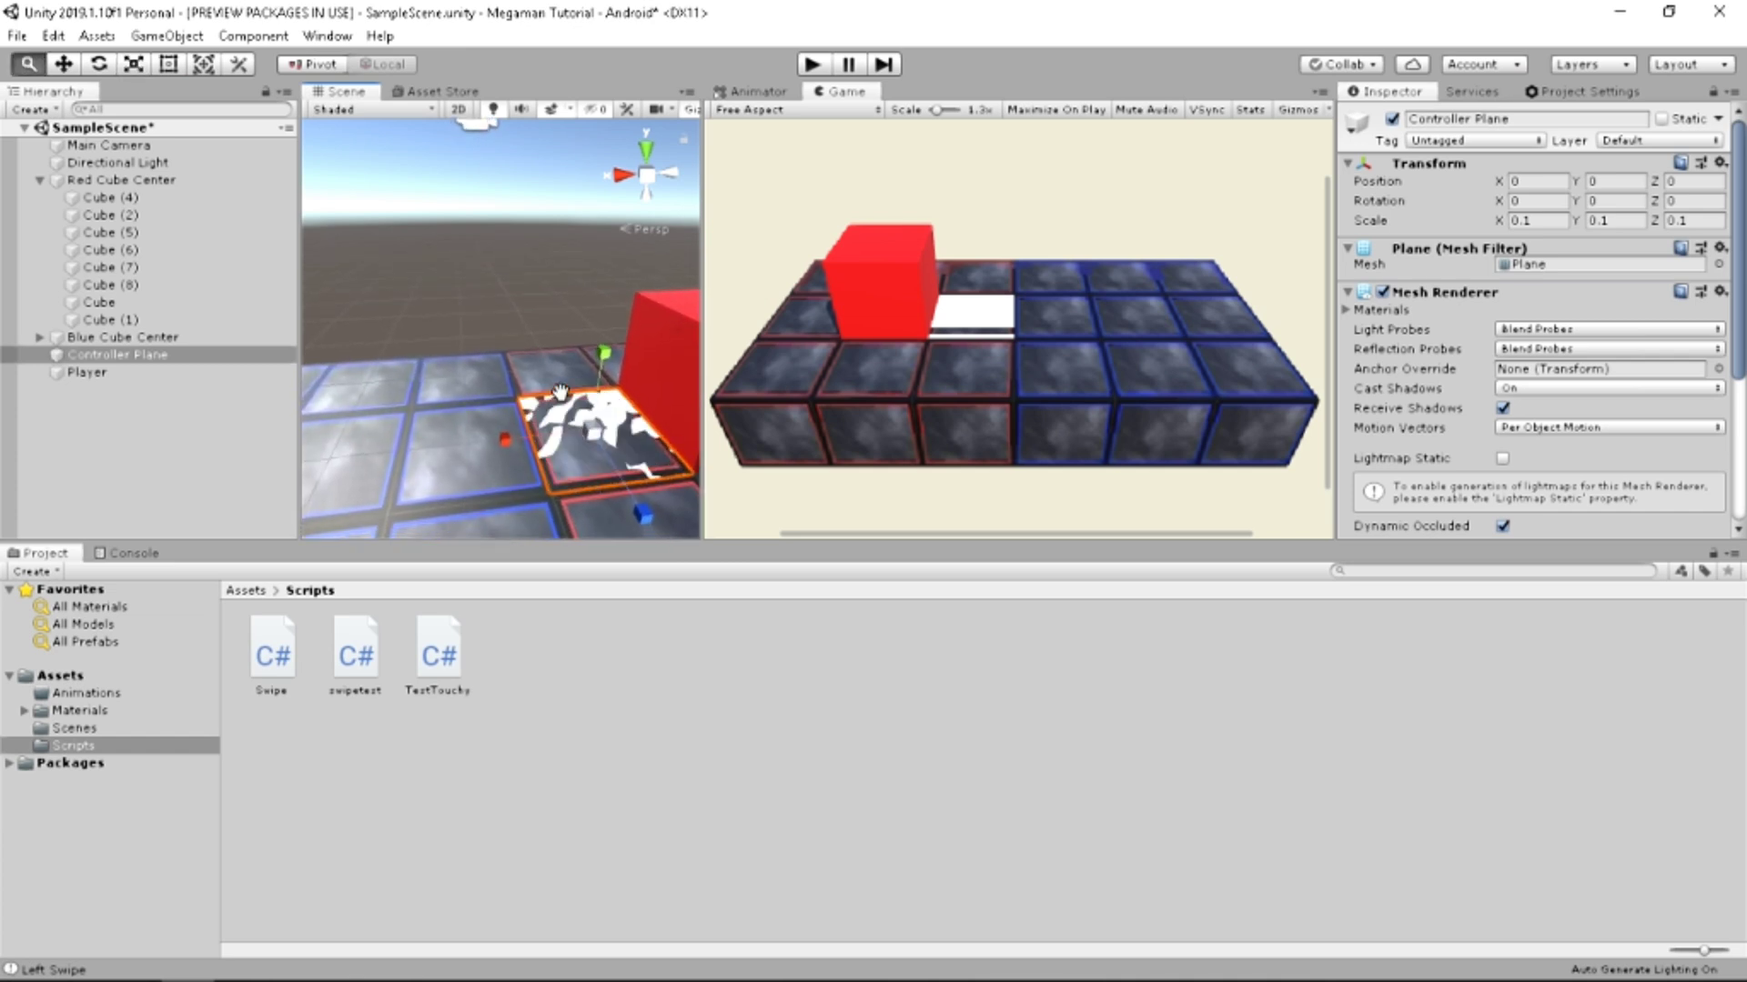
scroll(584, 430, "up", 2)
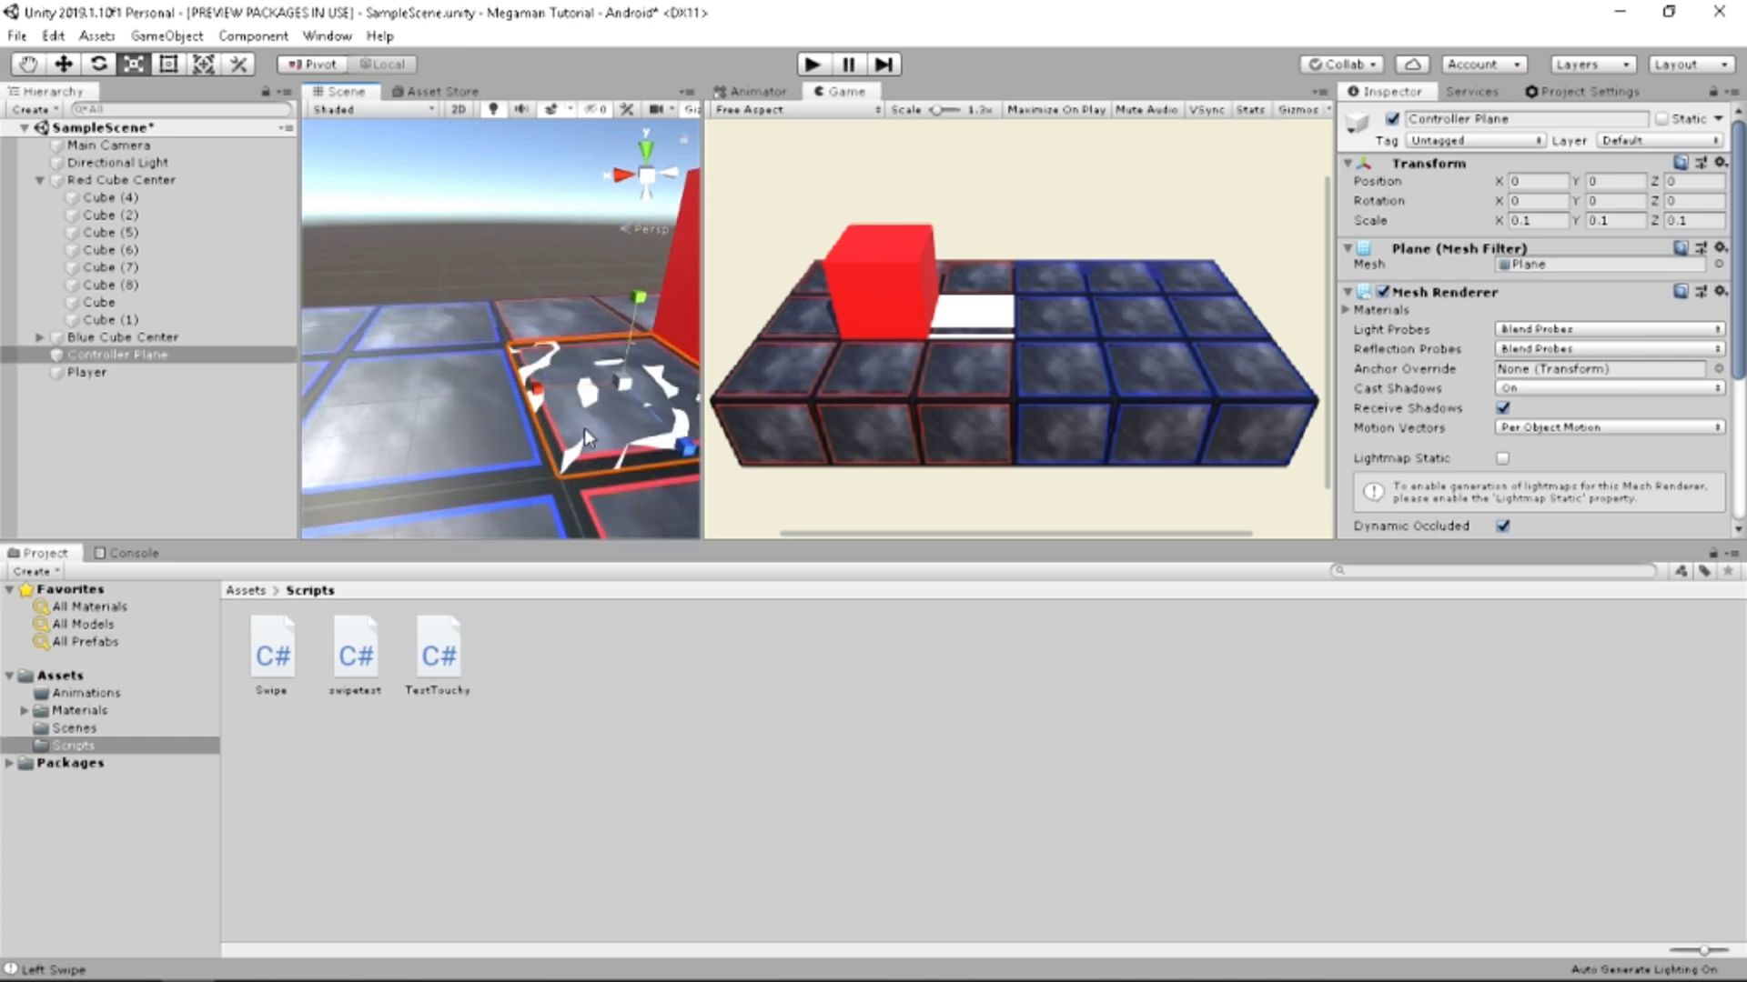
scroll(584, 432, "up", 2)
scroll(584, 436, "down", 2)
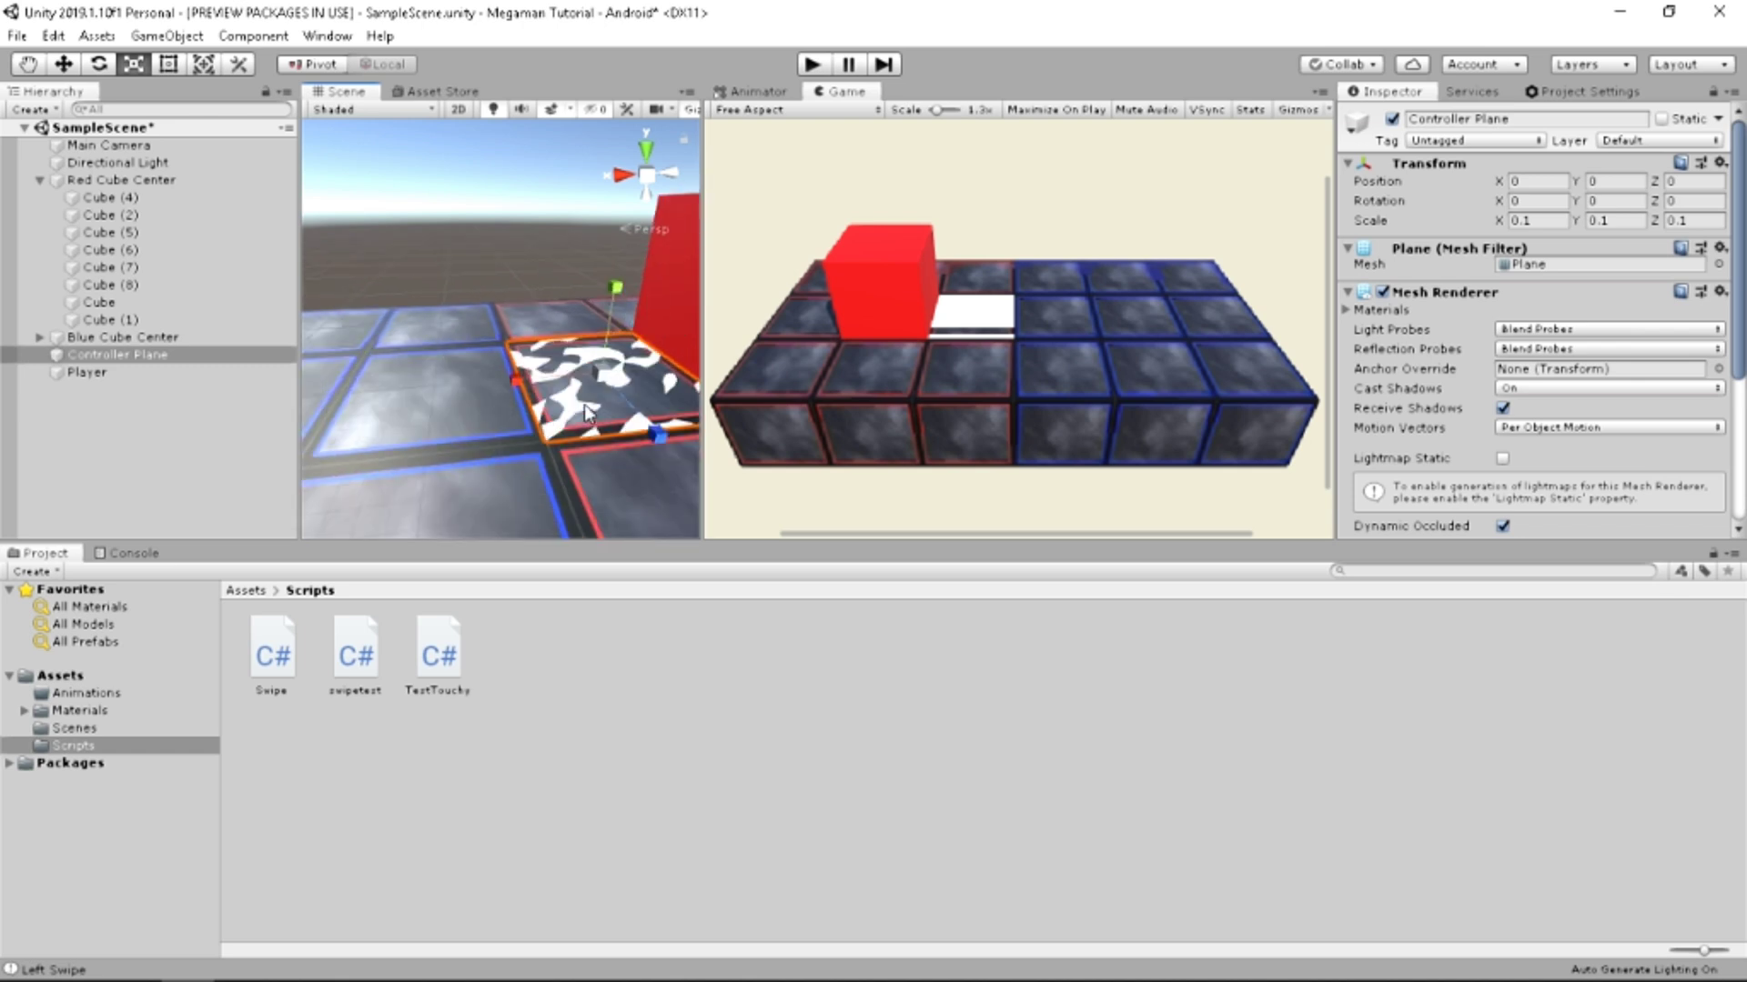
scroll(586, 412, "down", 2)
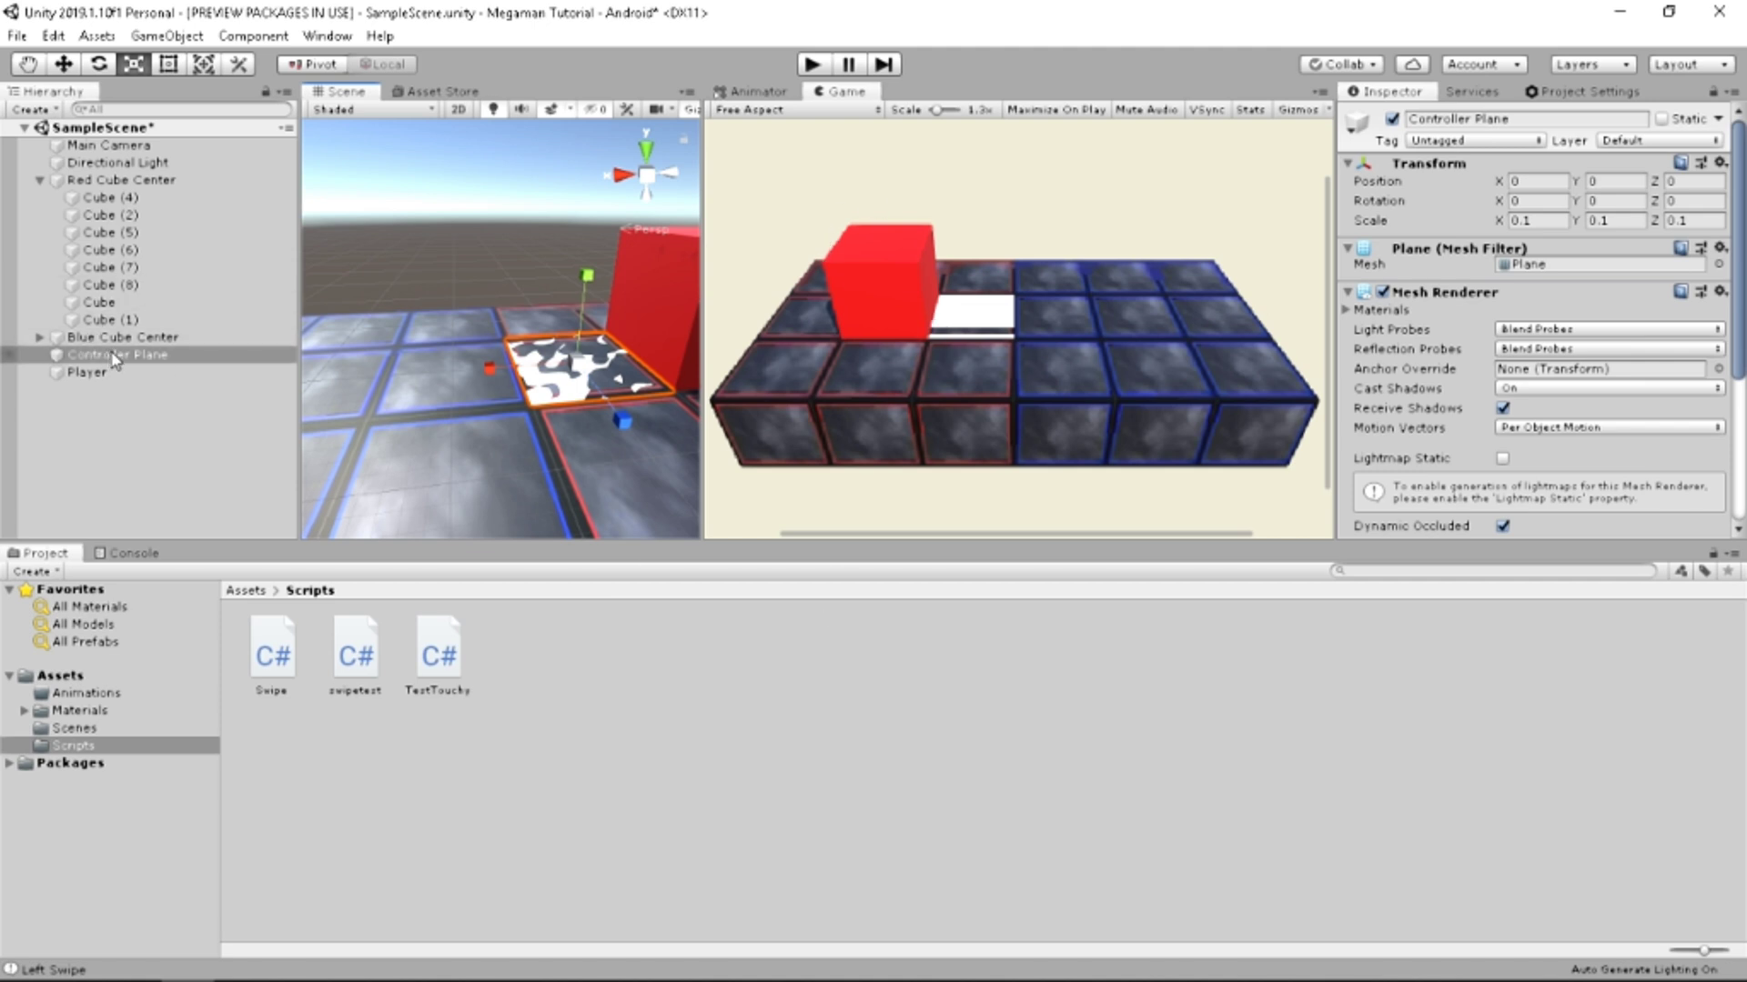
Nest Controller Plane under Player in the Hierarchy and select Player.
left_click_drag(112, 355, 107, 381)
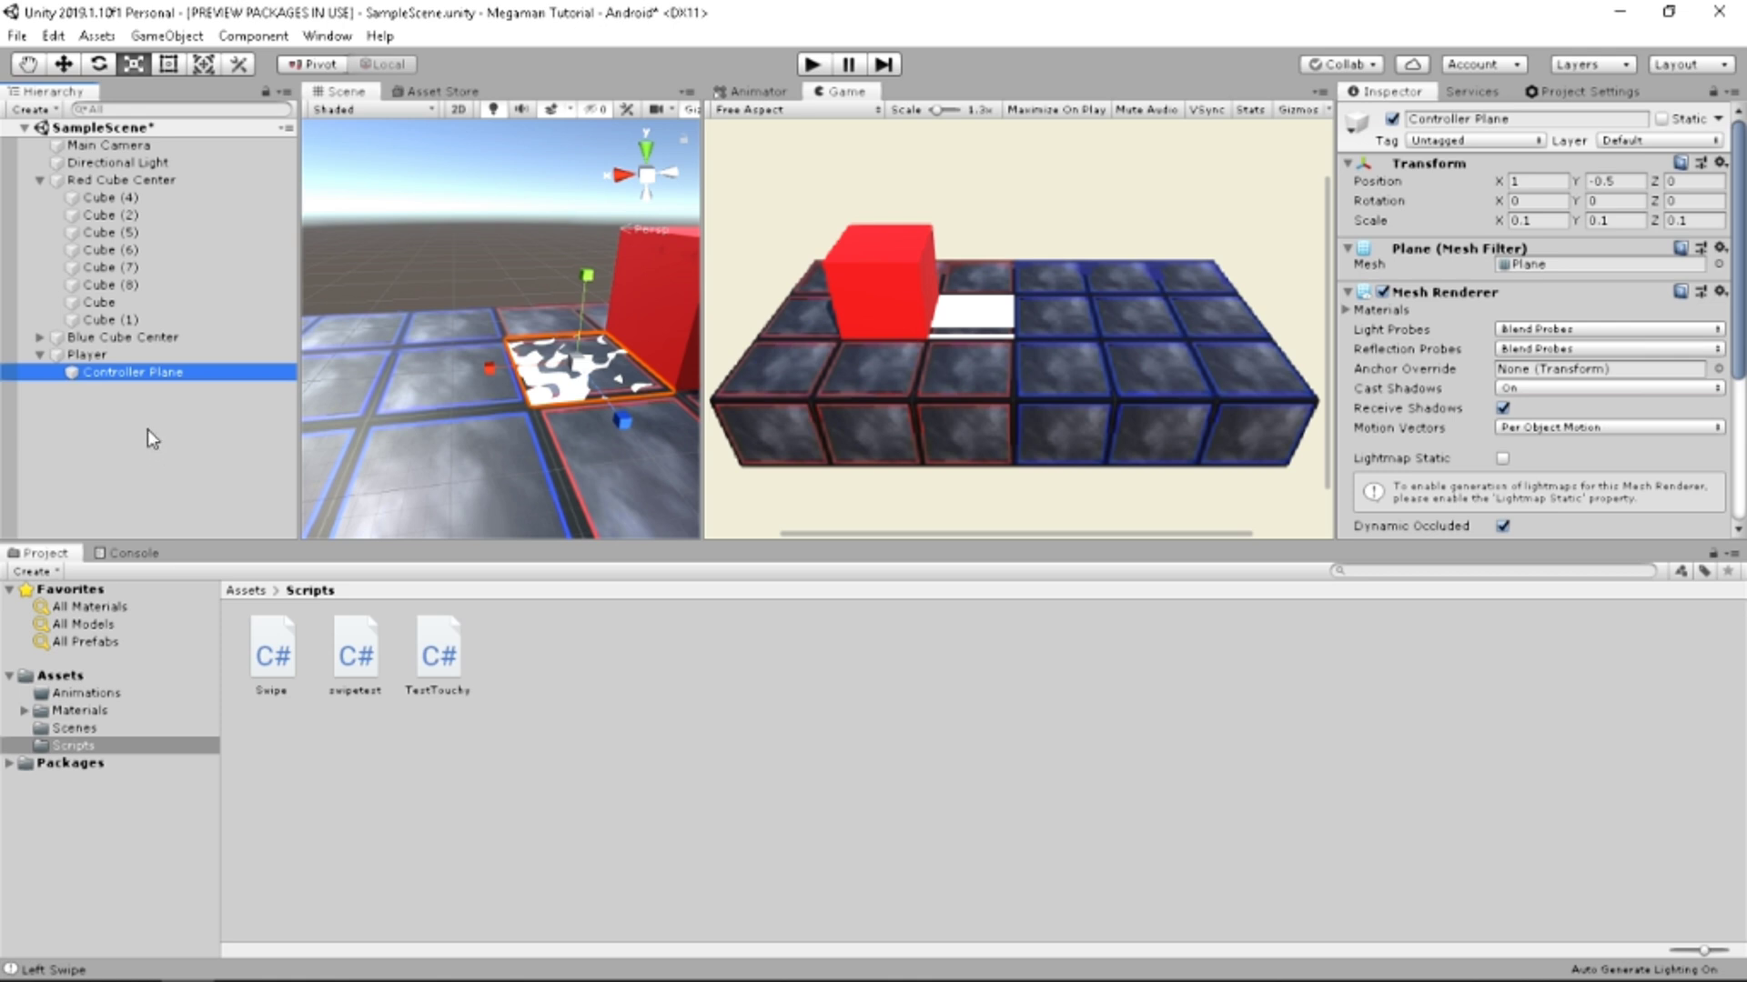
left_click(114, 358)
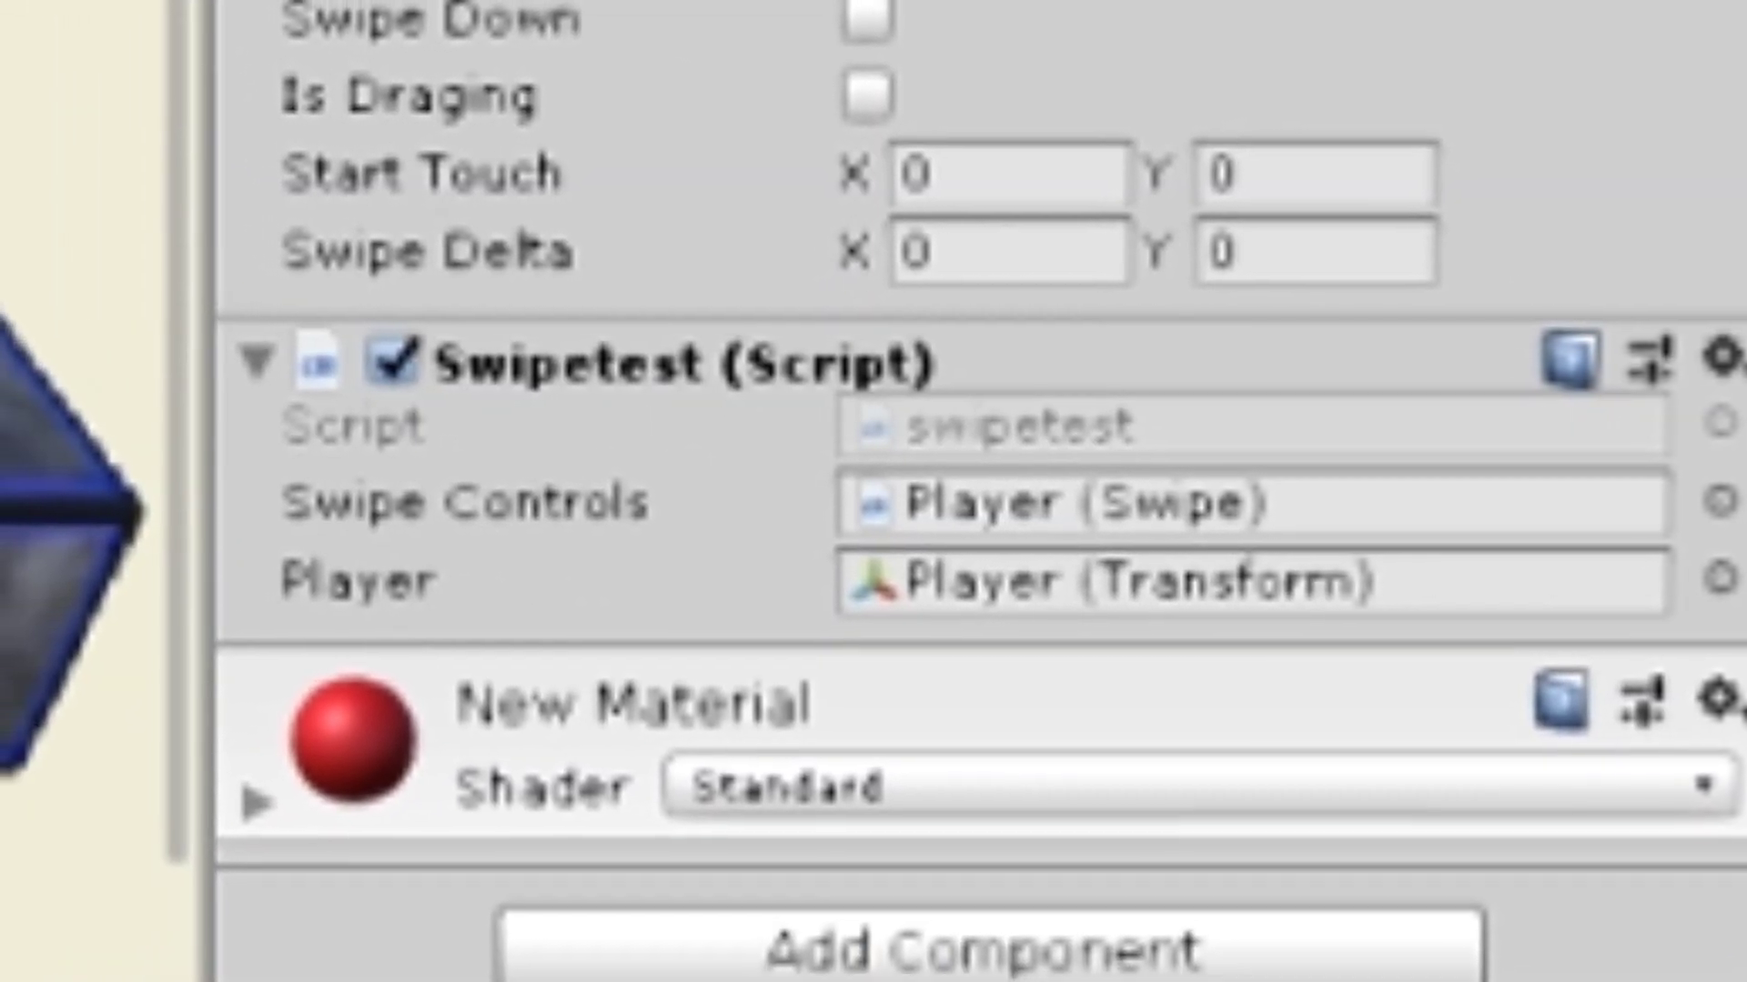
Remove the Swipe component from Player and bring up the Swipetest component's options.
right_click(744, 7)
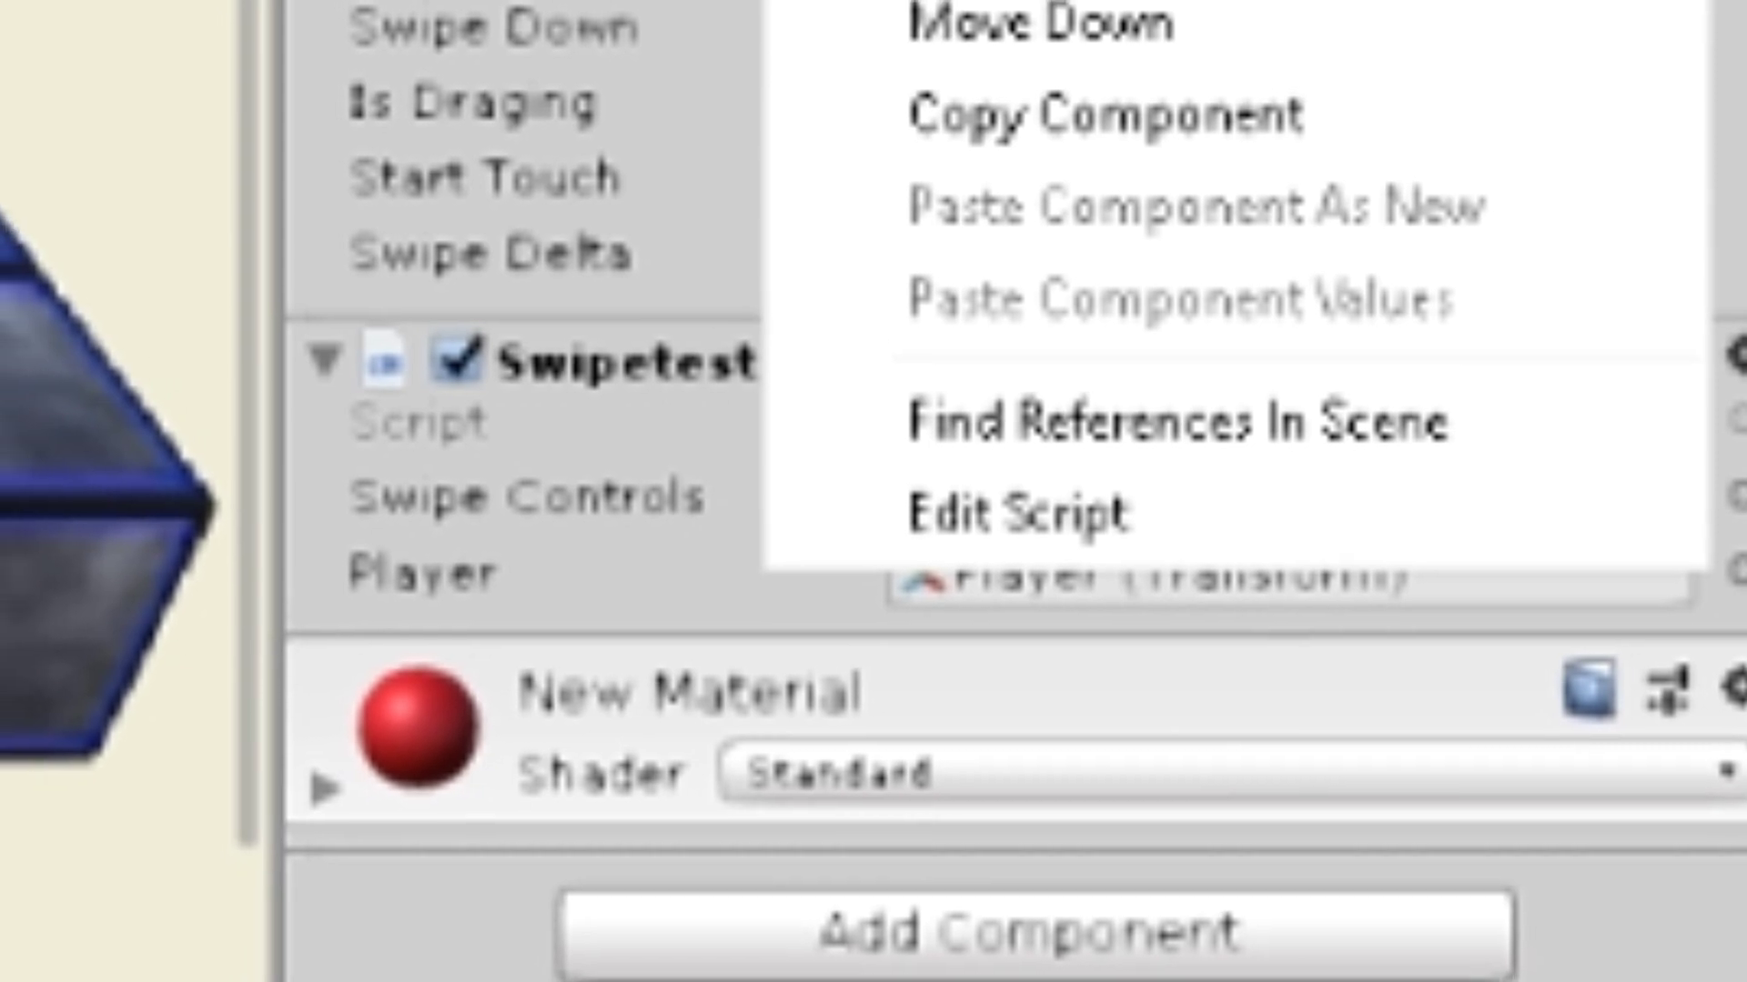
left_click(1038, 7)
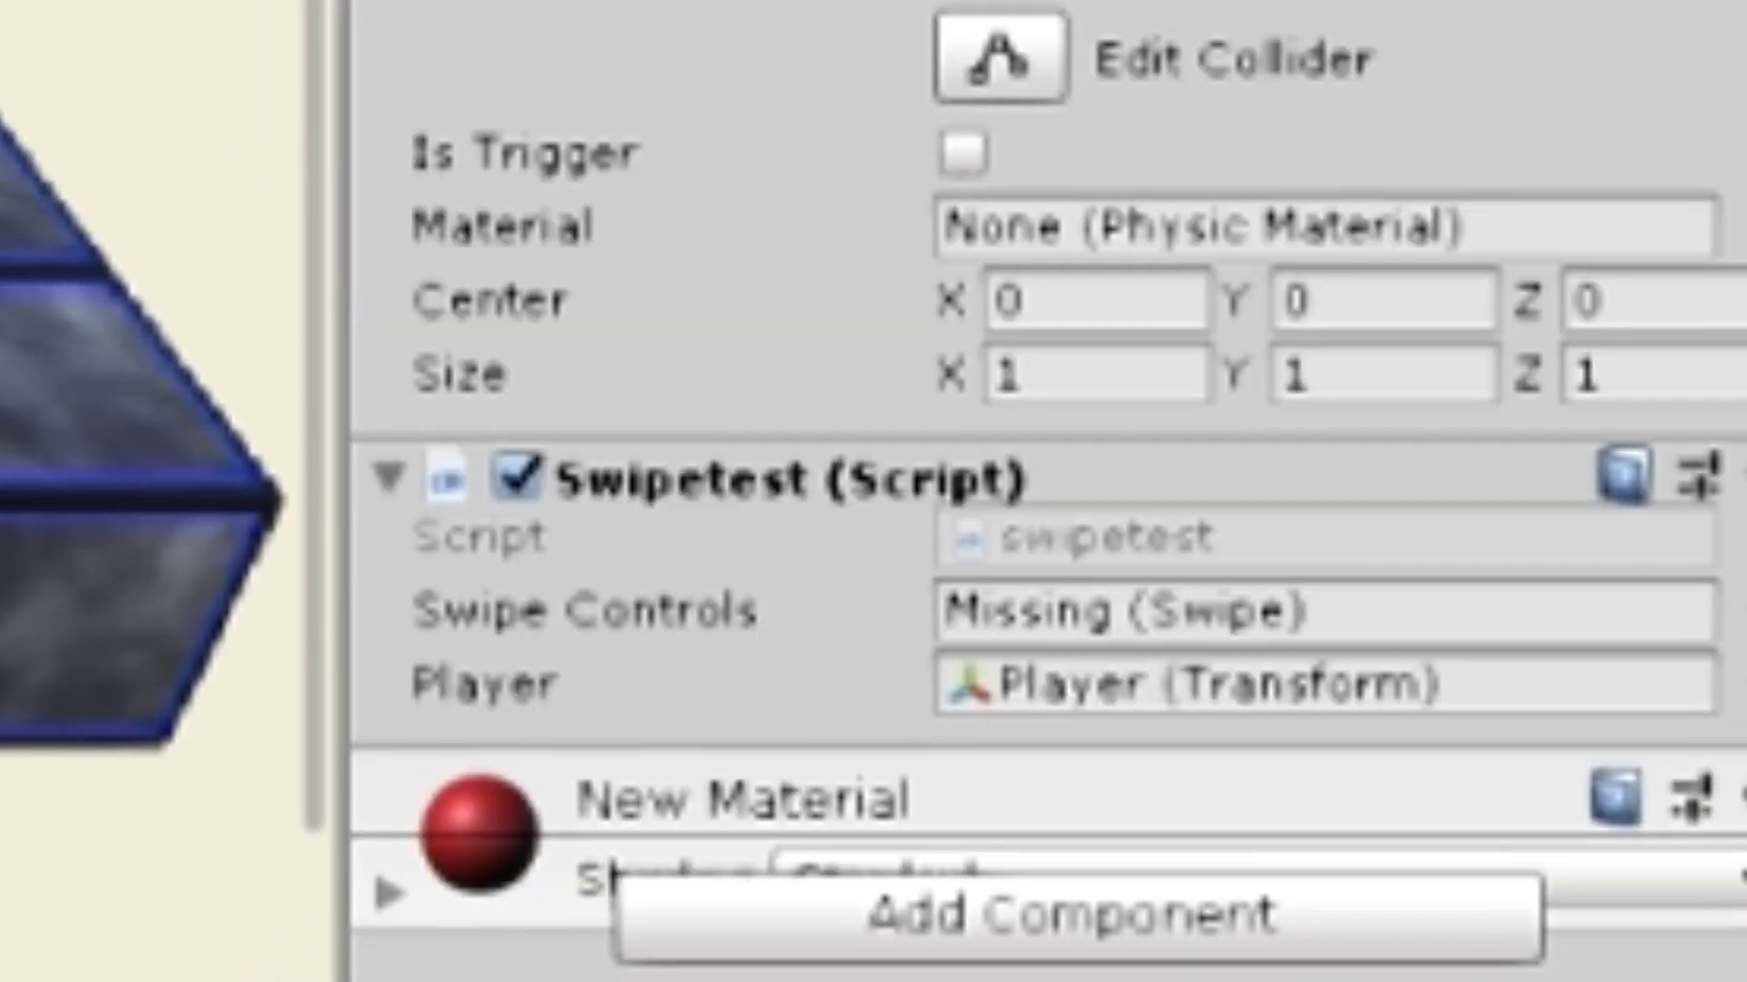
right_click(860, 495)
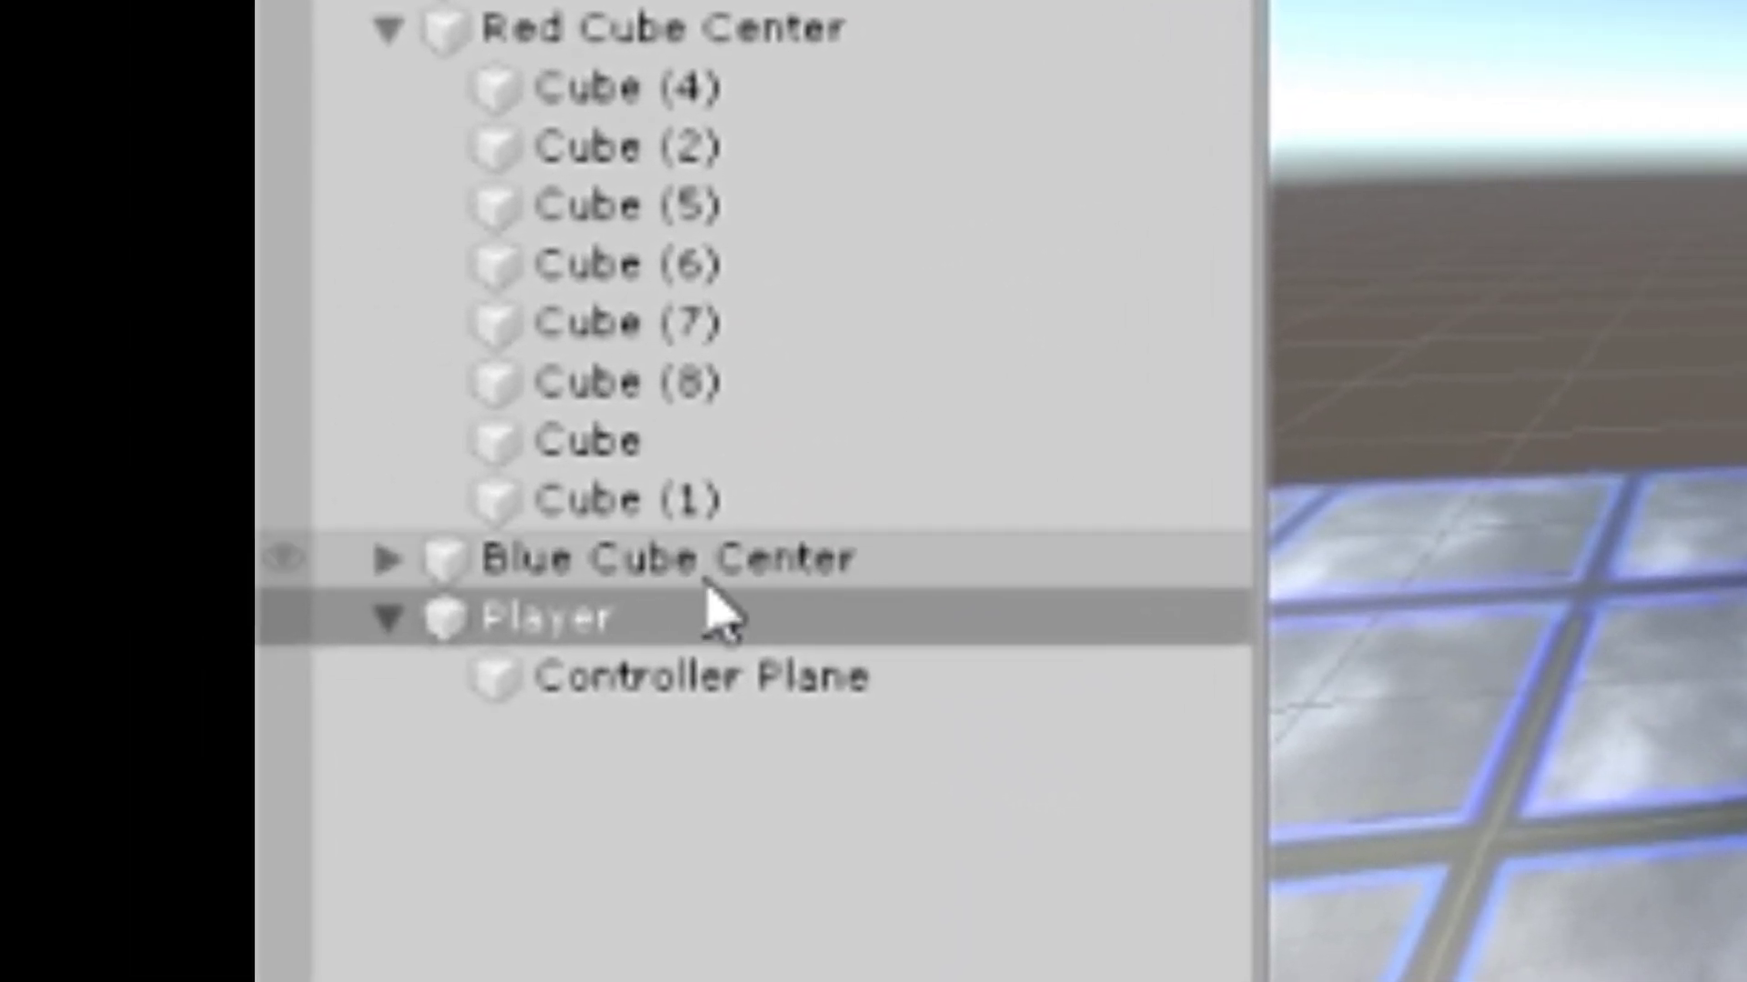
Attach the swipetest script to Controller Plane and return the selection to it.
left_click(539, 665)
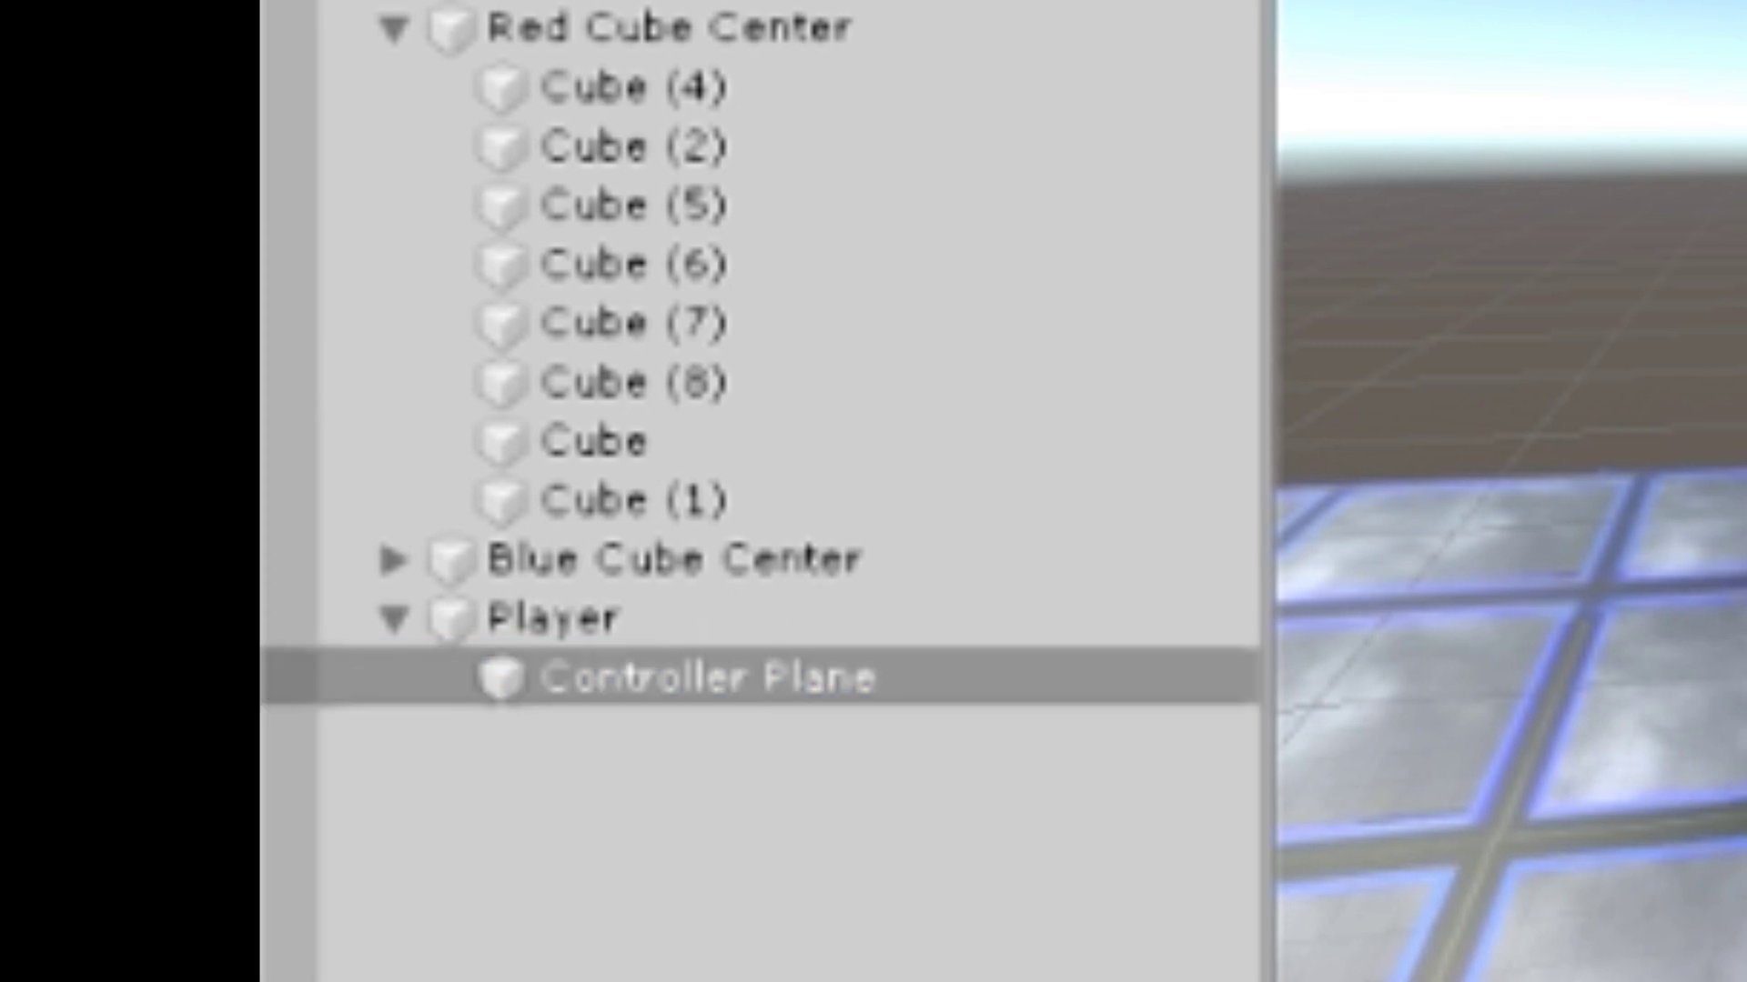
mouse_move(614, 668)
left_mouse_down()
mouse_move(705, 660)
mouse_move(792, 714)
left_mouse_up()
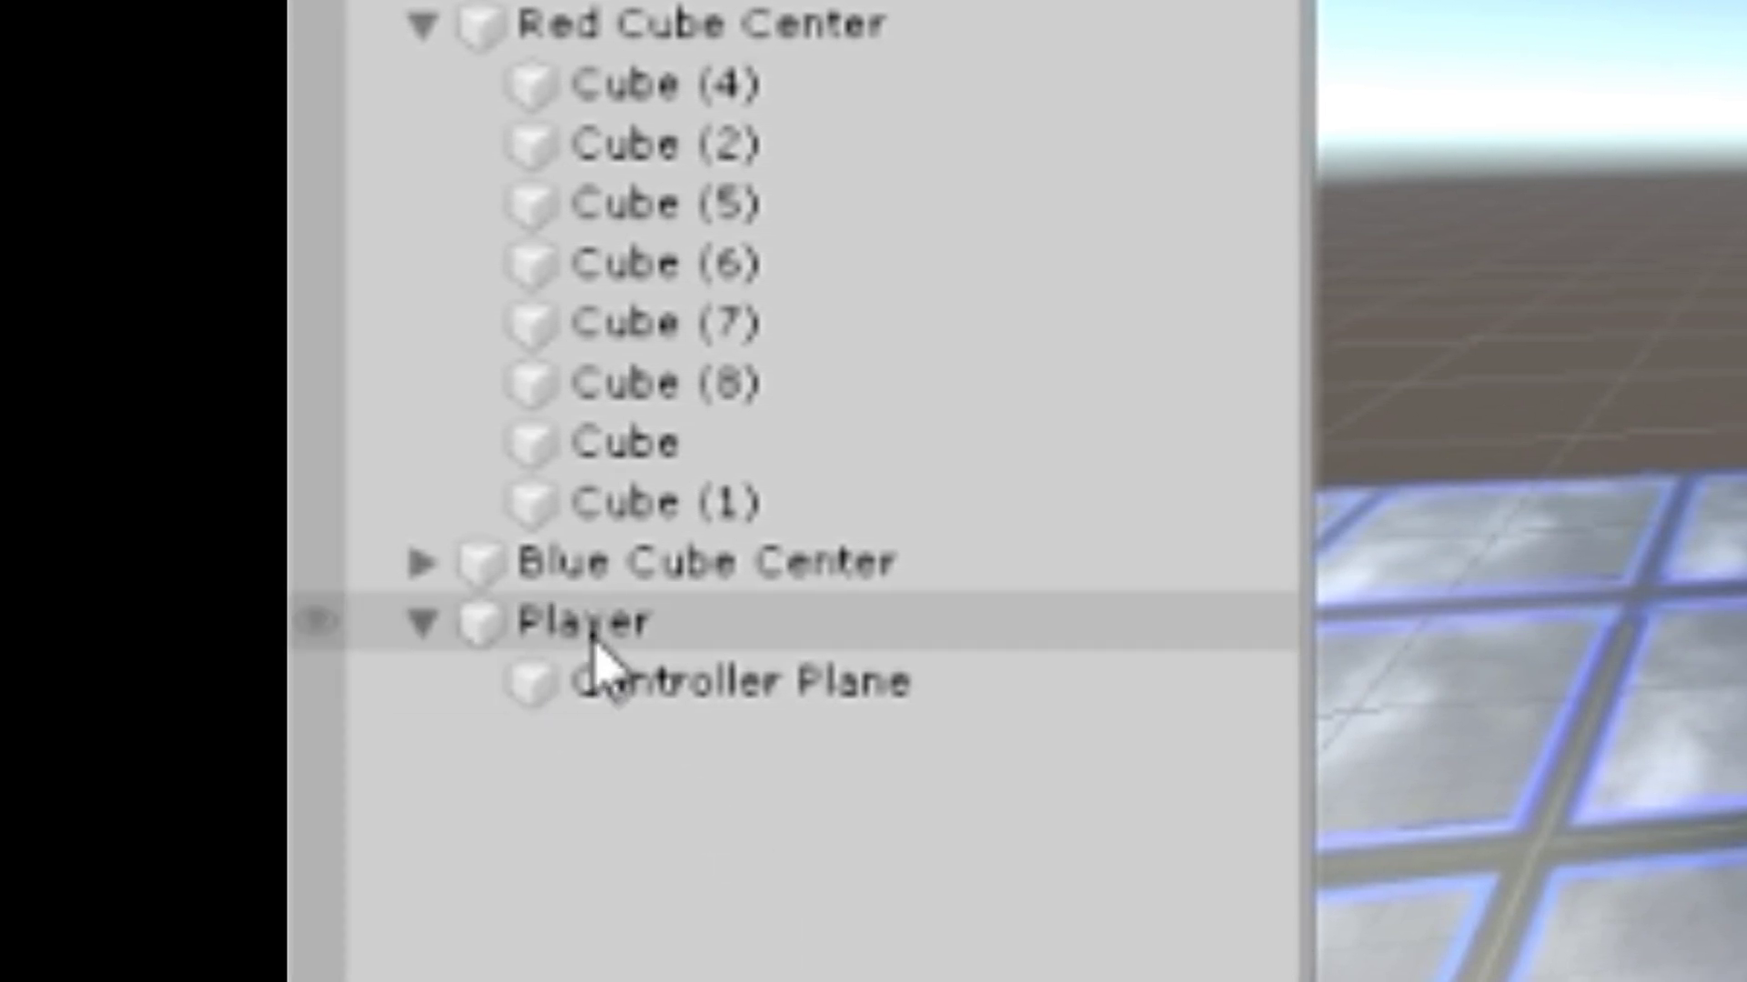
left_click(666, 696)
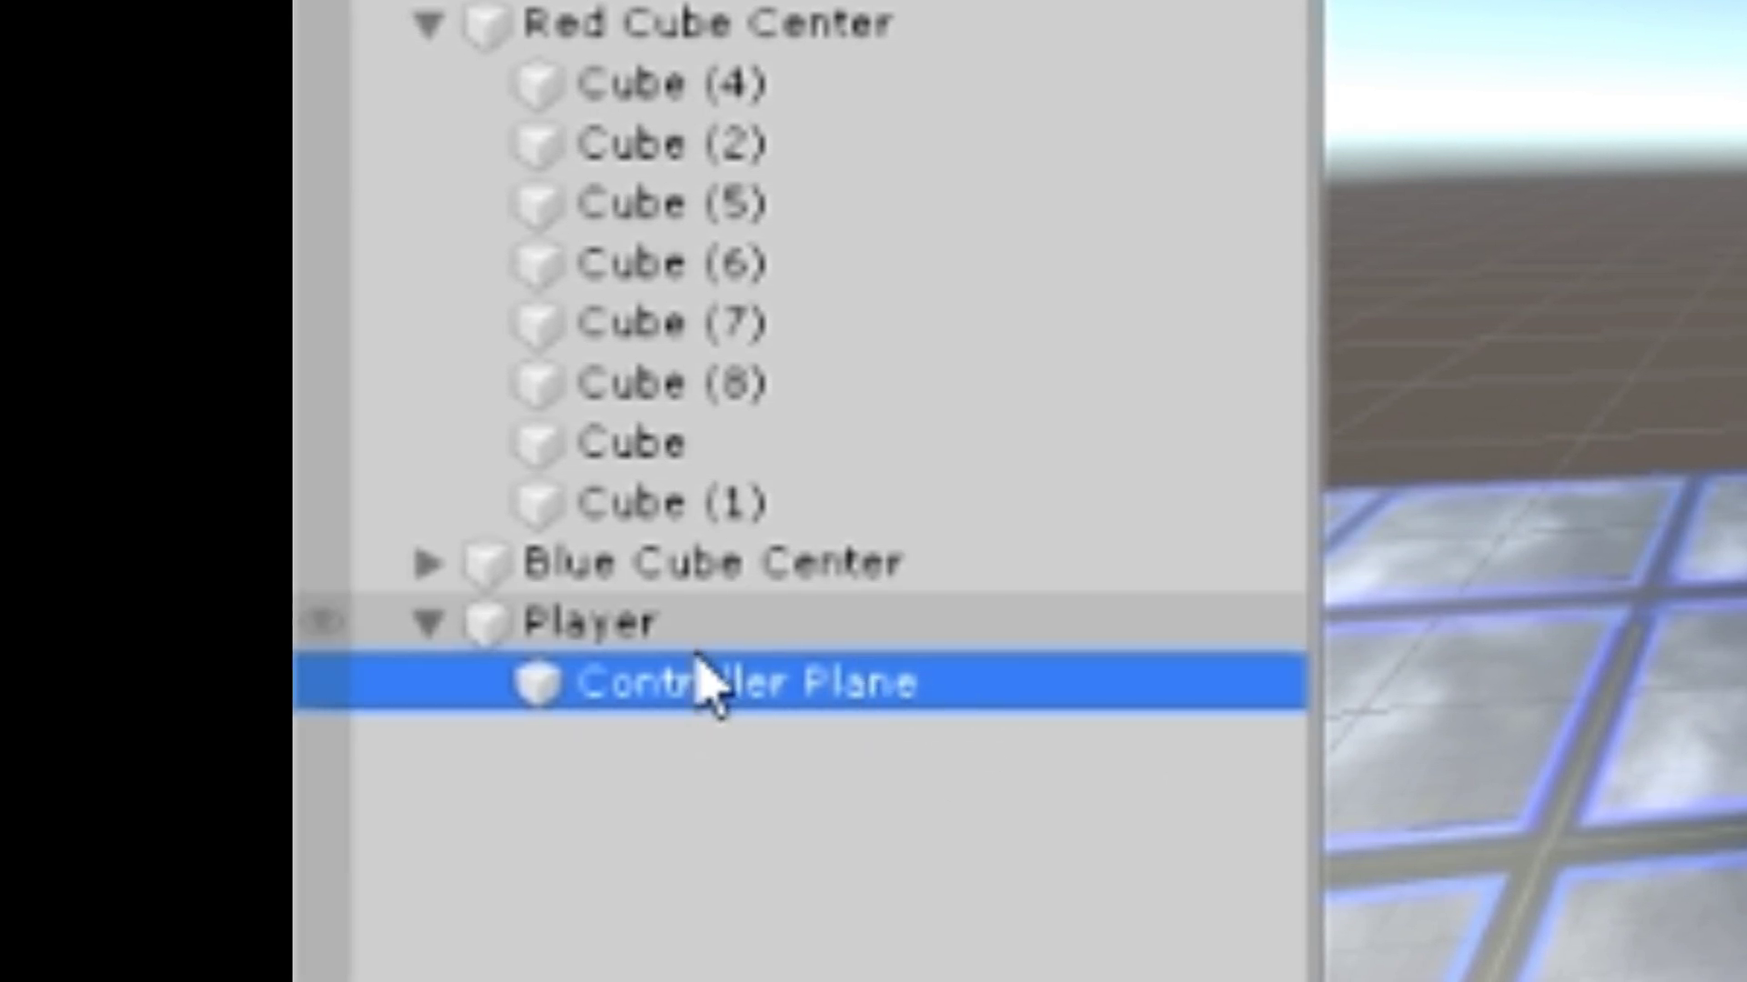
left_click(608, 630)
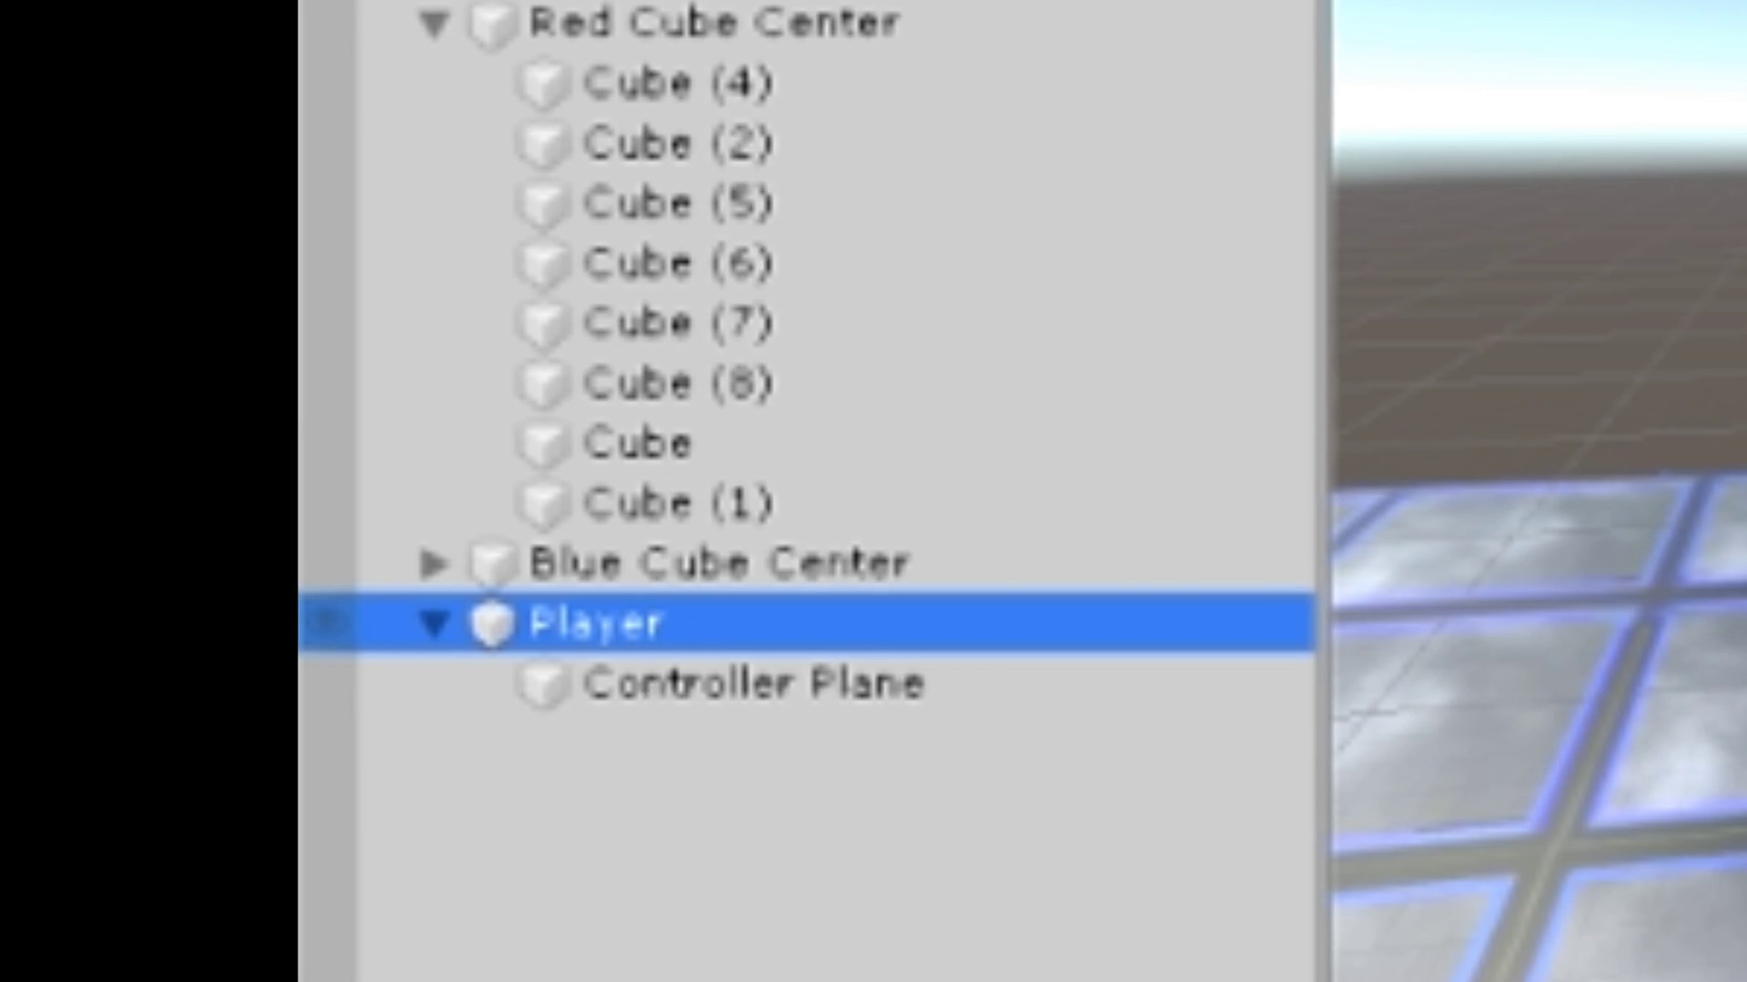
key("Down")
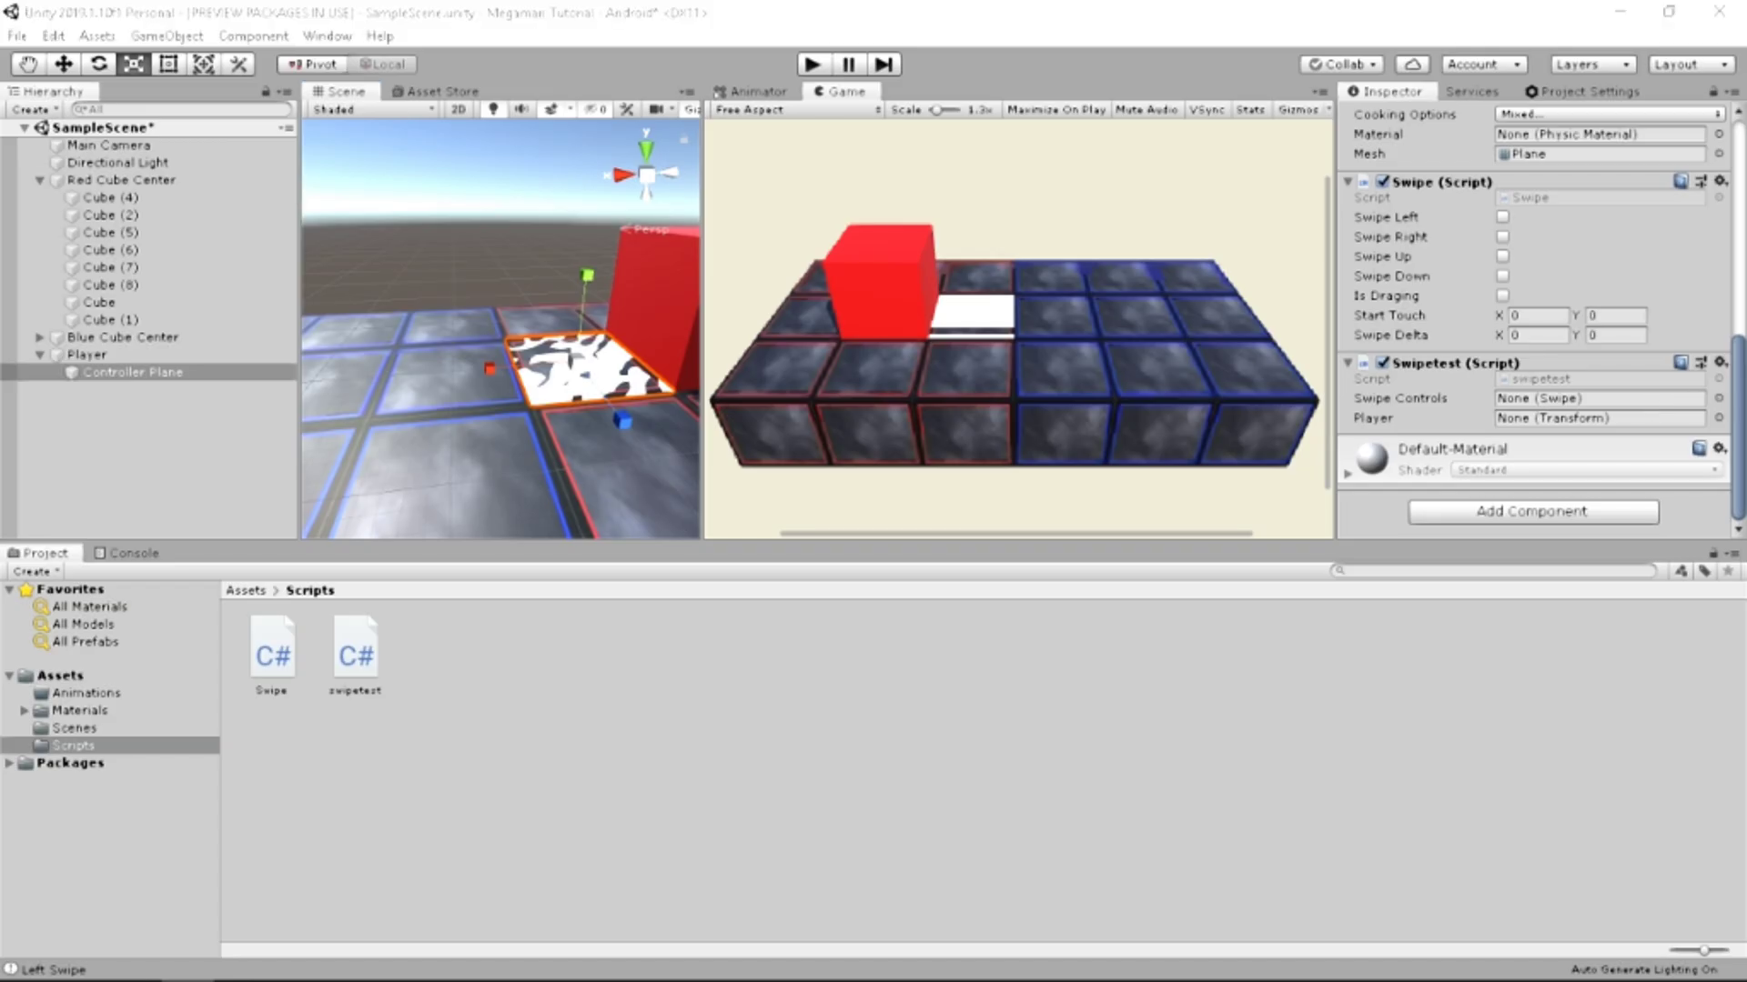
Assign Controller Plane as the Swipetest script's Swipe Controls reference via the object picker.
left_click(1719, 396)
left_click_drag(868, 113, 449, 242)
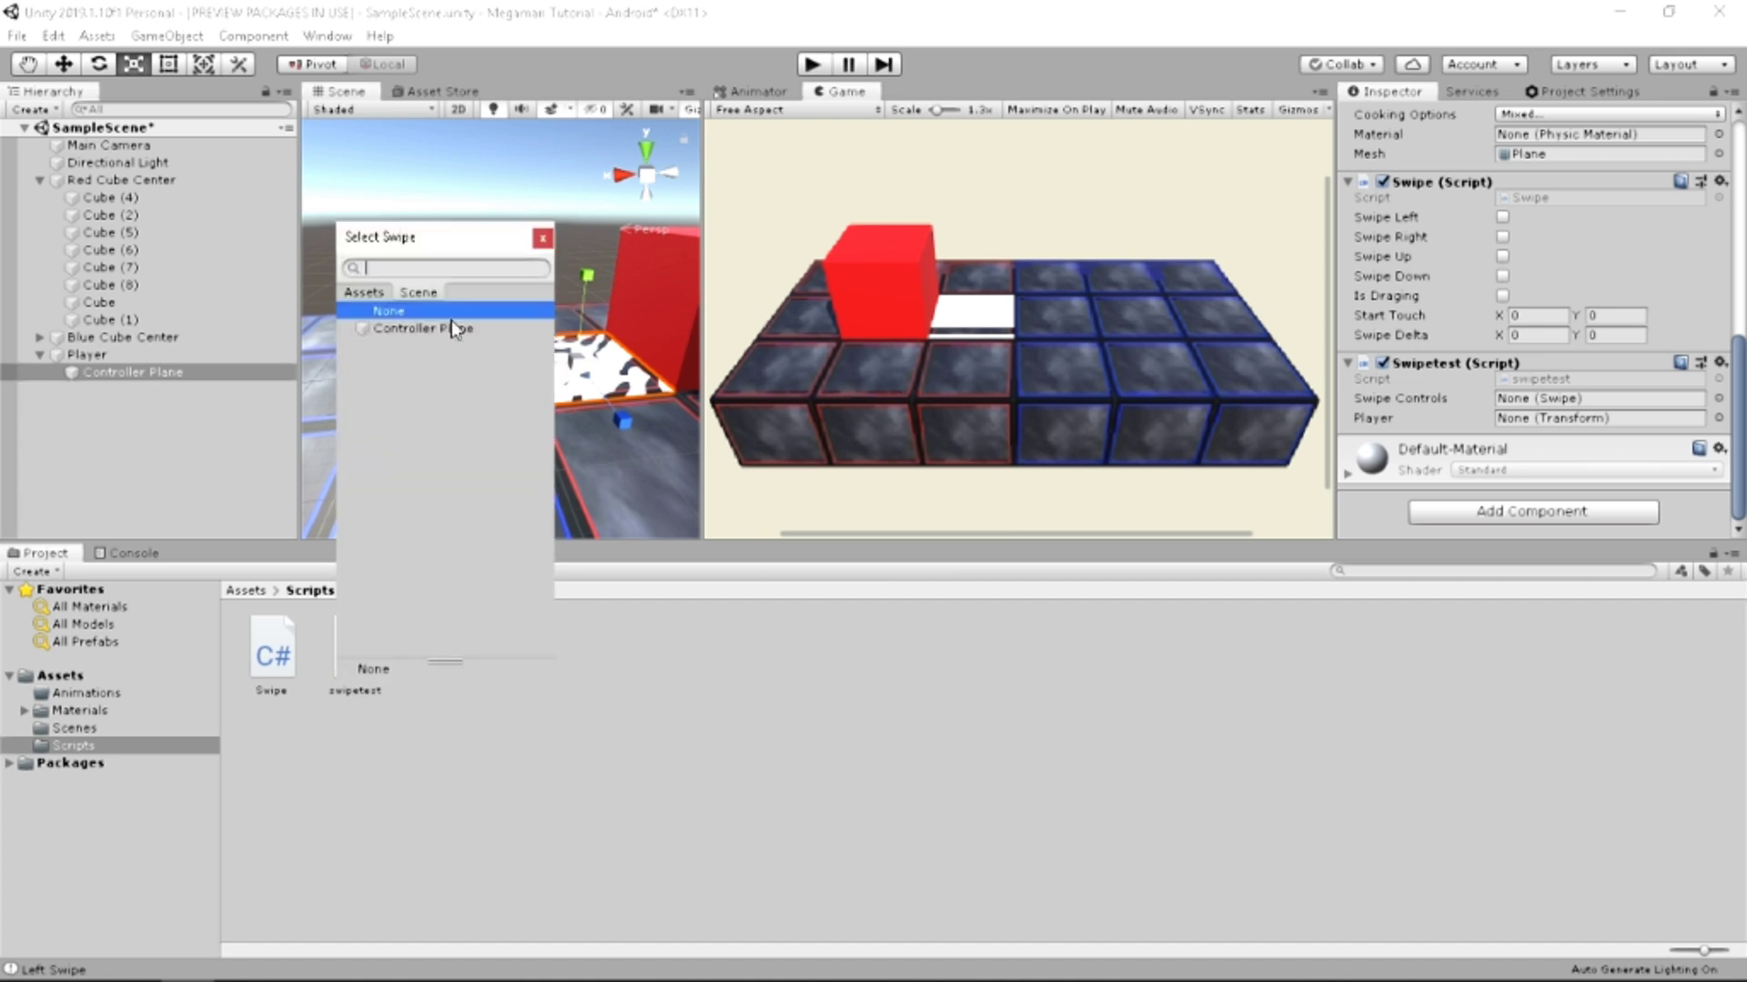
left_click(448, 332)
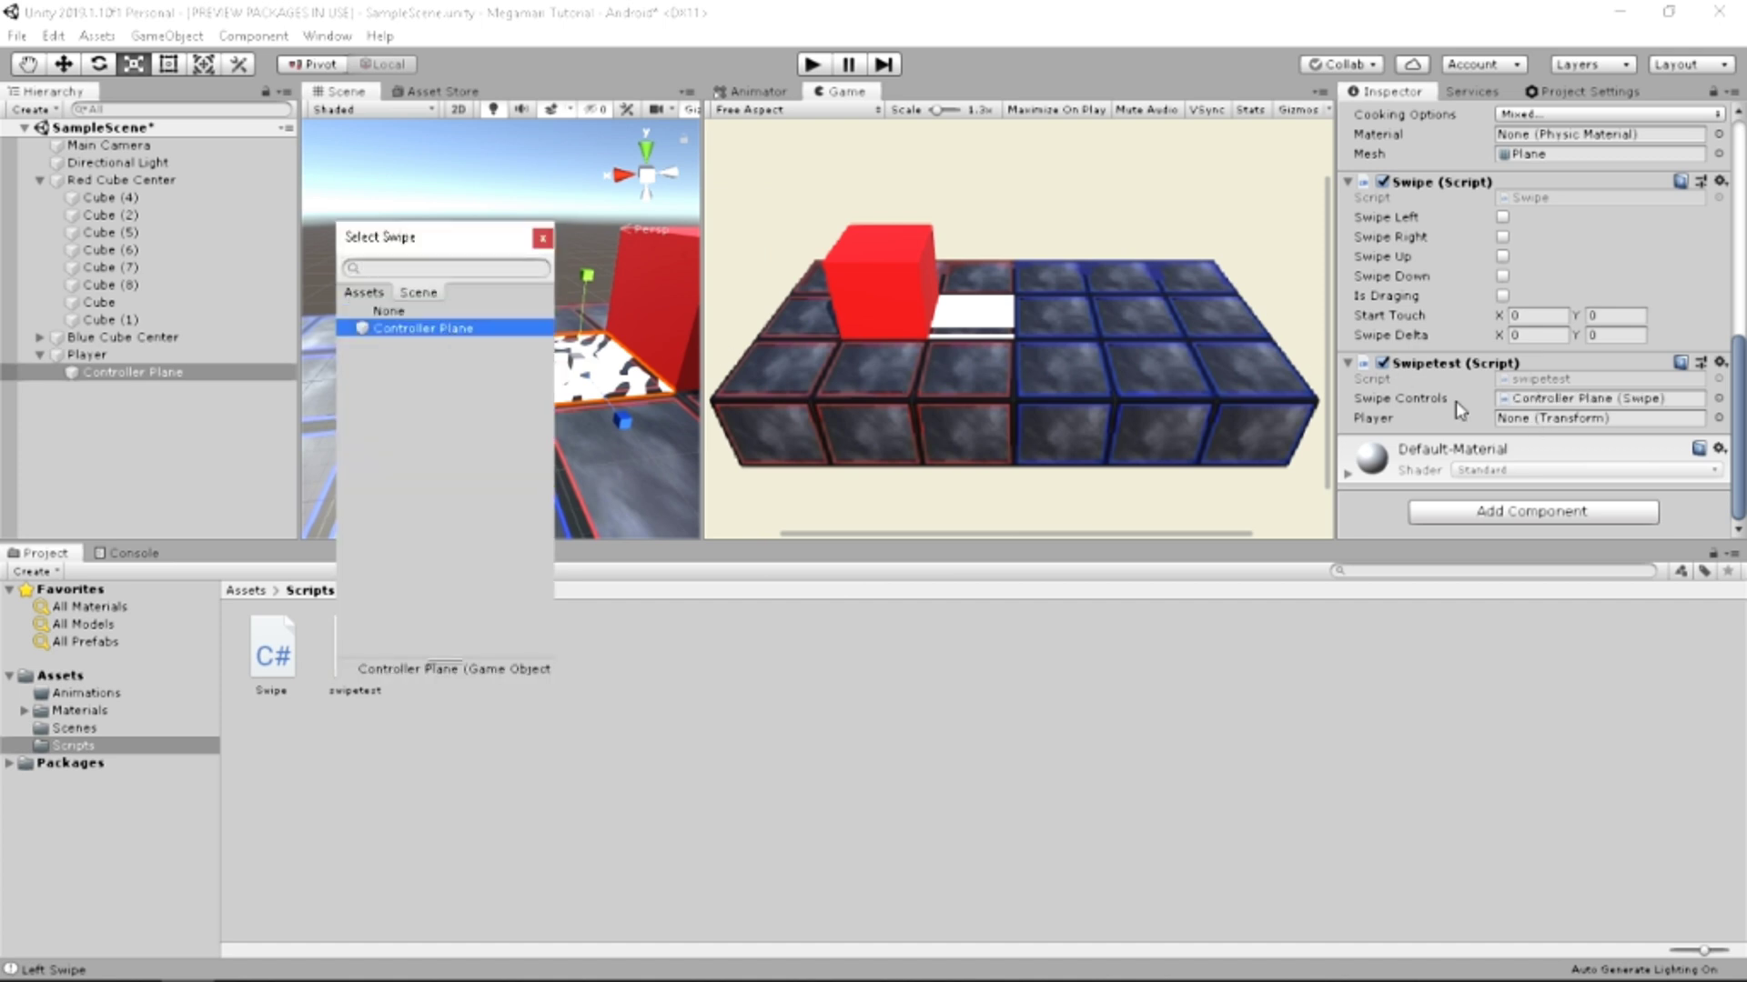
left_click(542, 238)
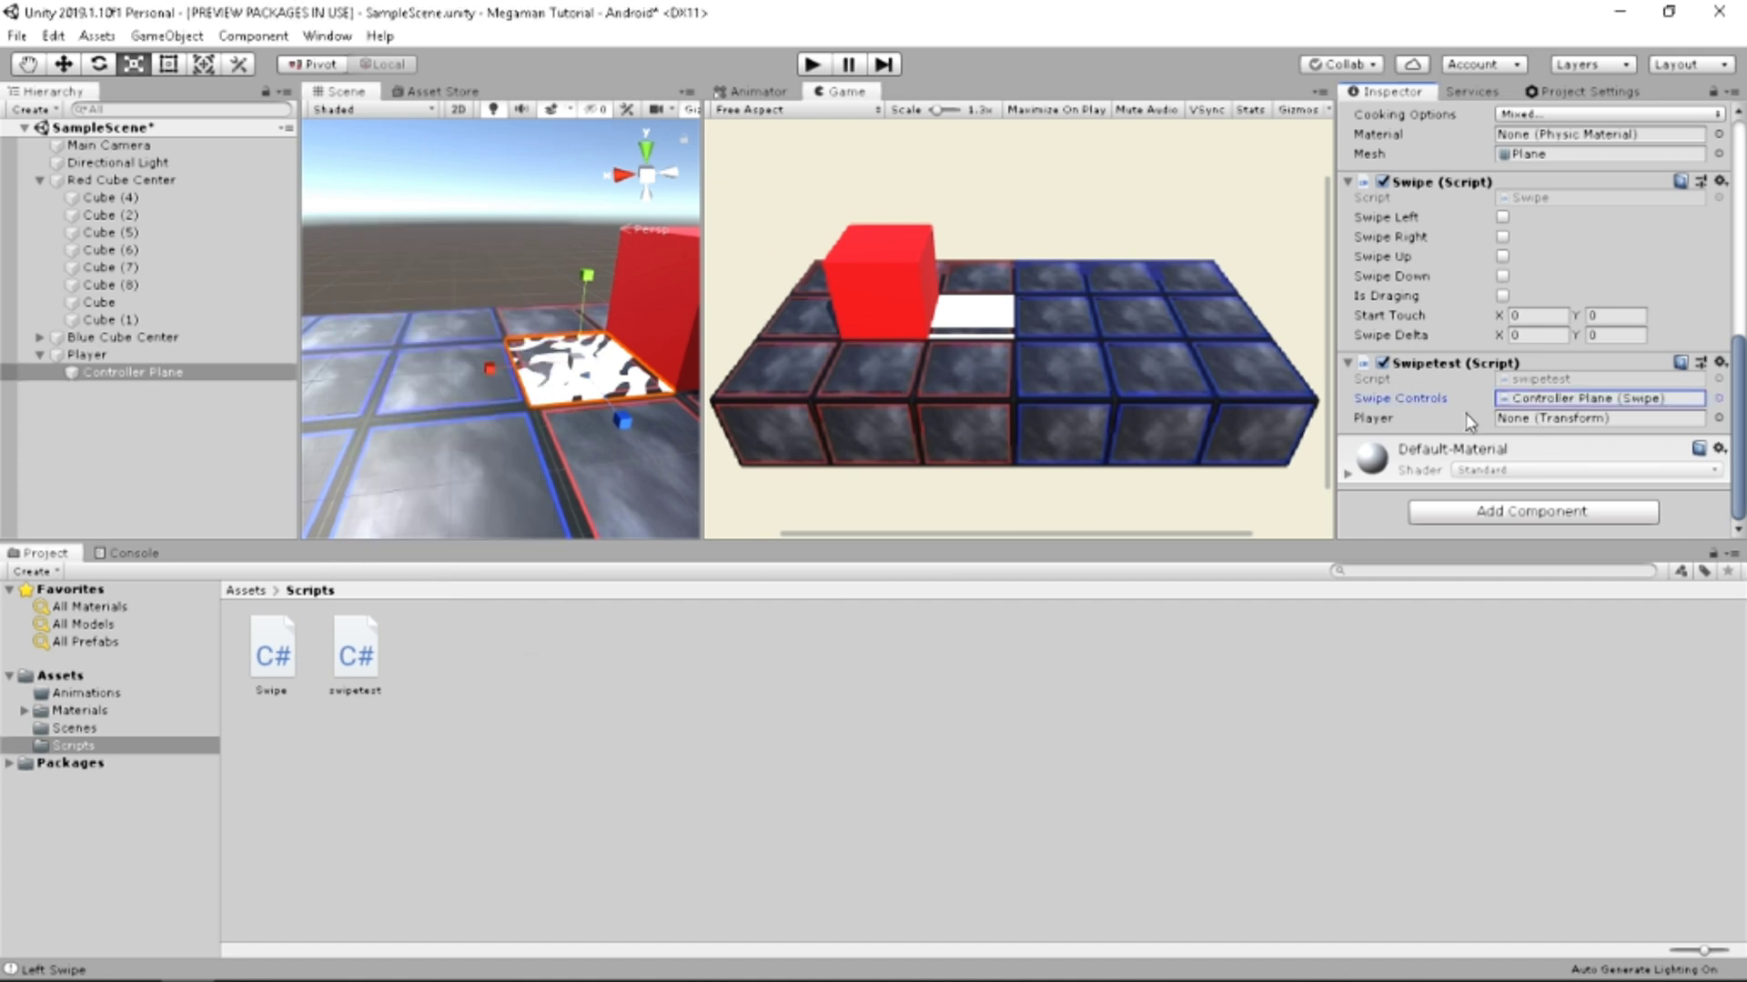
Assign the Player object from the Hierarchy to Swipetest's Player field, then briefly run the game.
left_click(1605, 422)
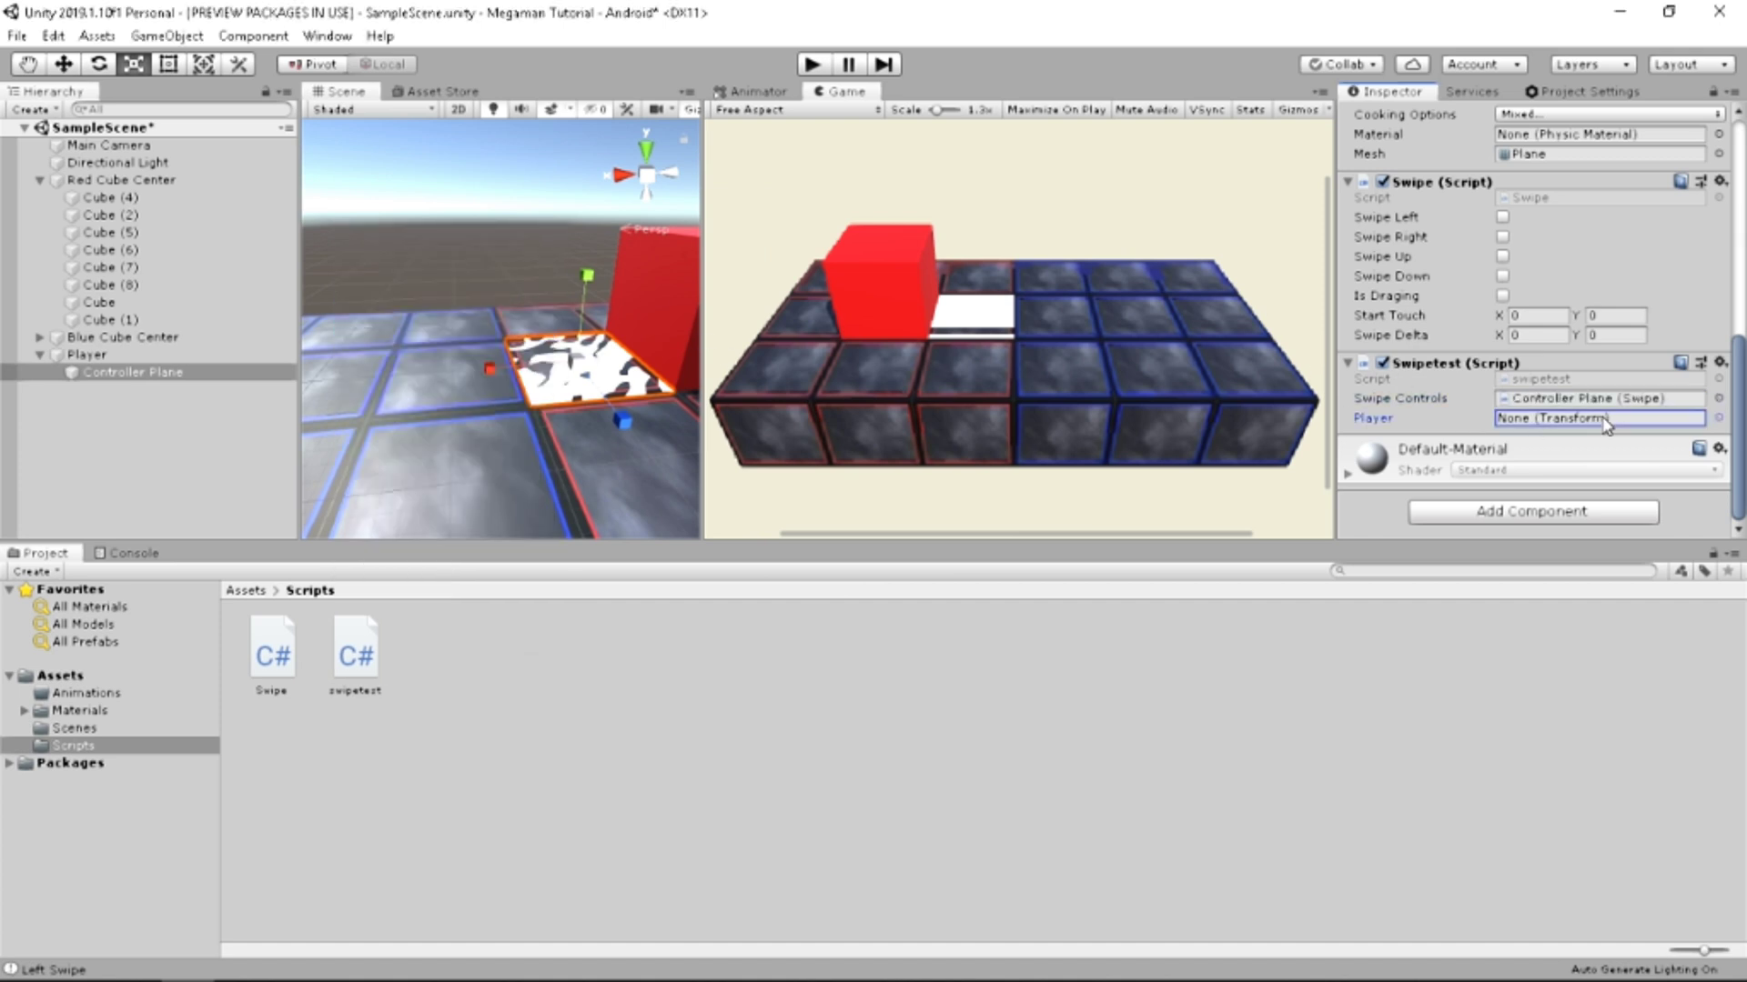
left_click(1717, 419)
scroll(436, 530, "down", 2)
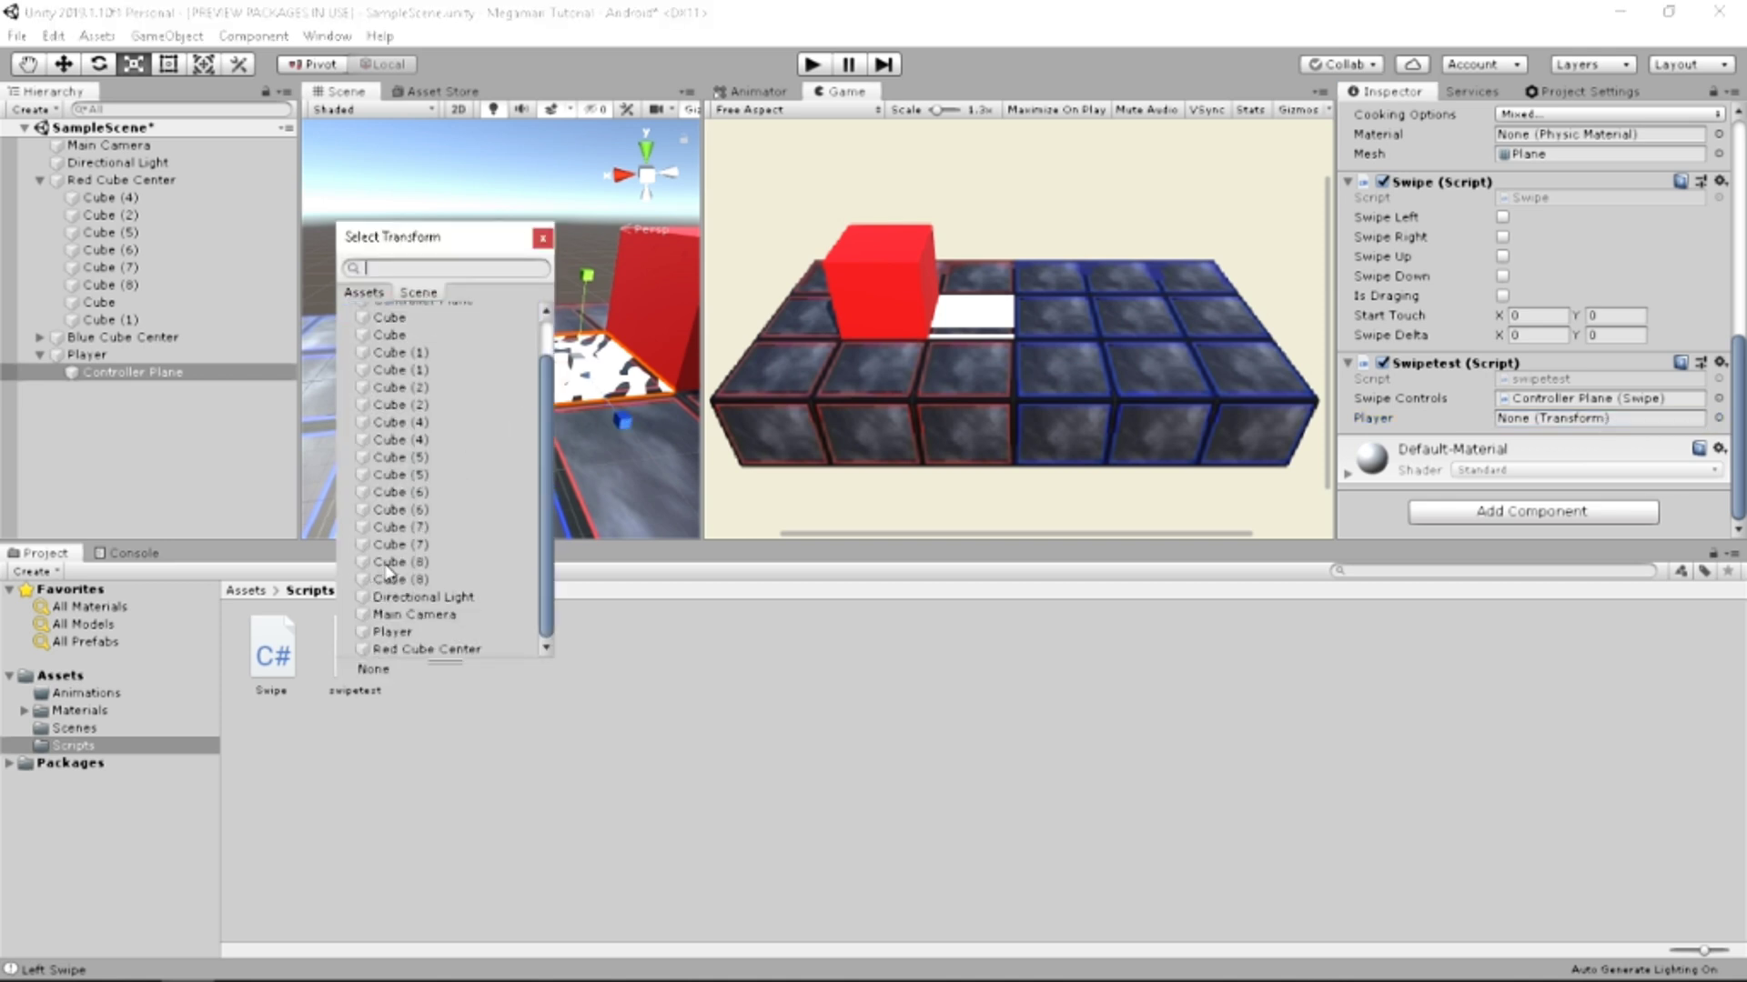
left_click(366, 292)
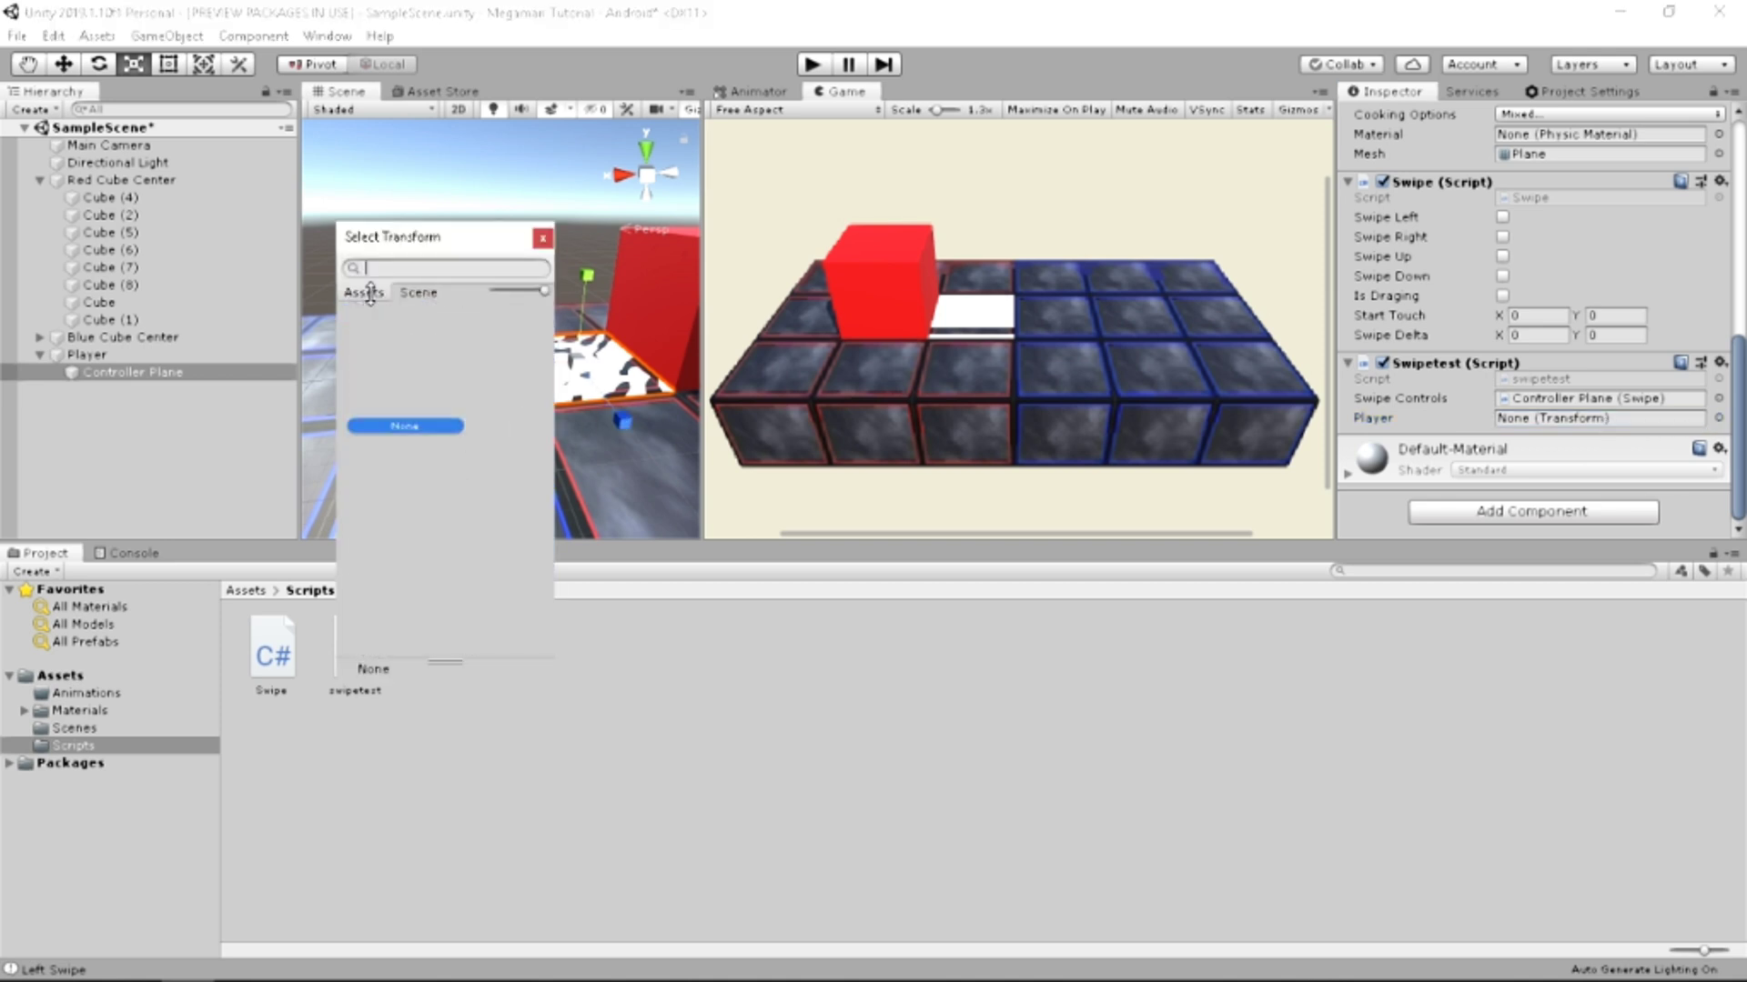
left_click(272, 655)
left_click_drag(274, 656, 1357, 418)
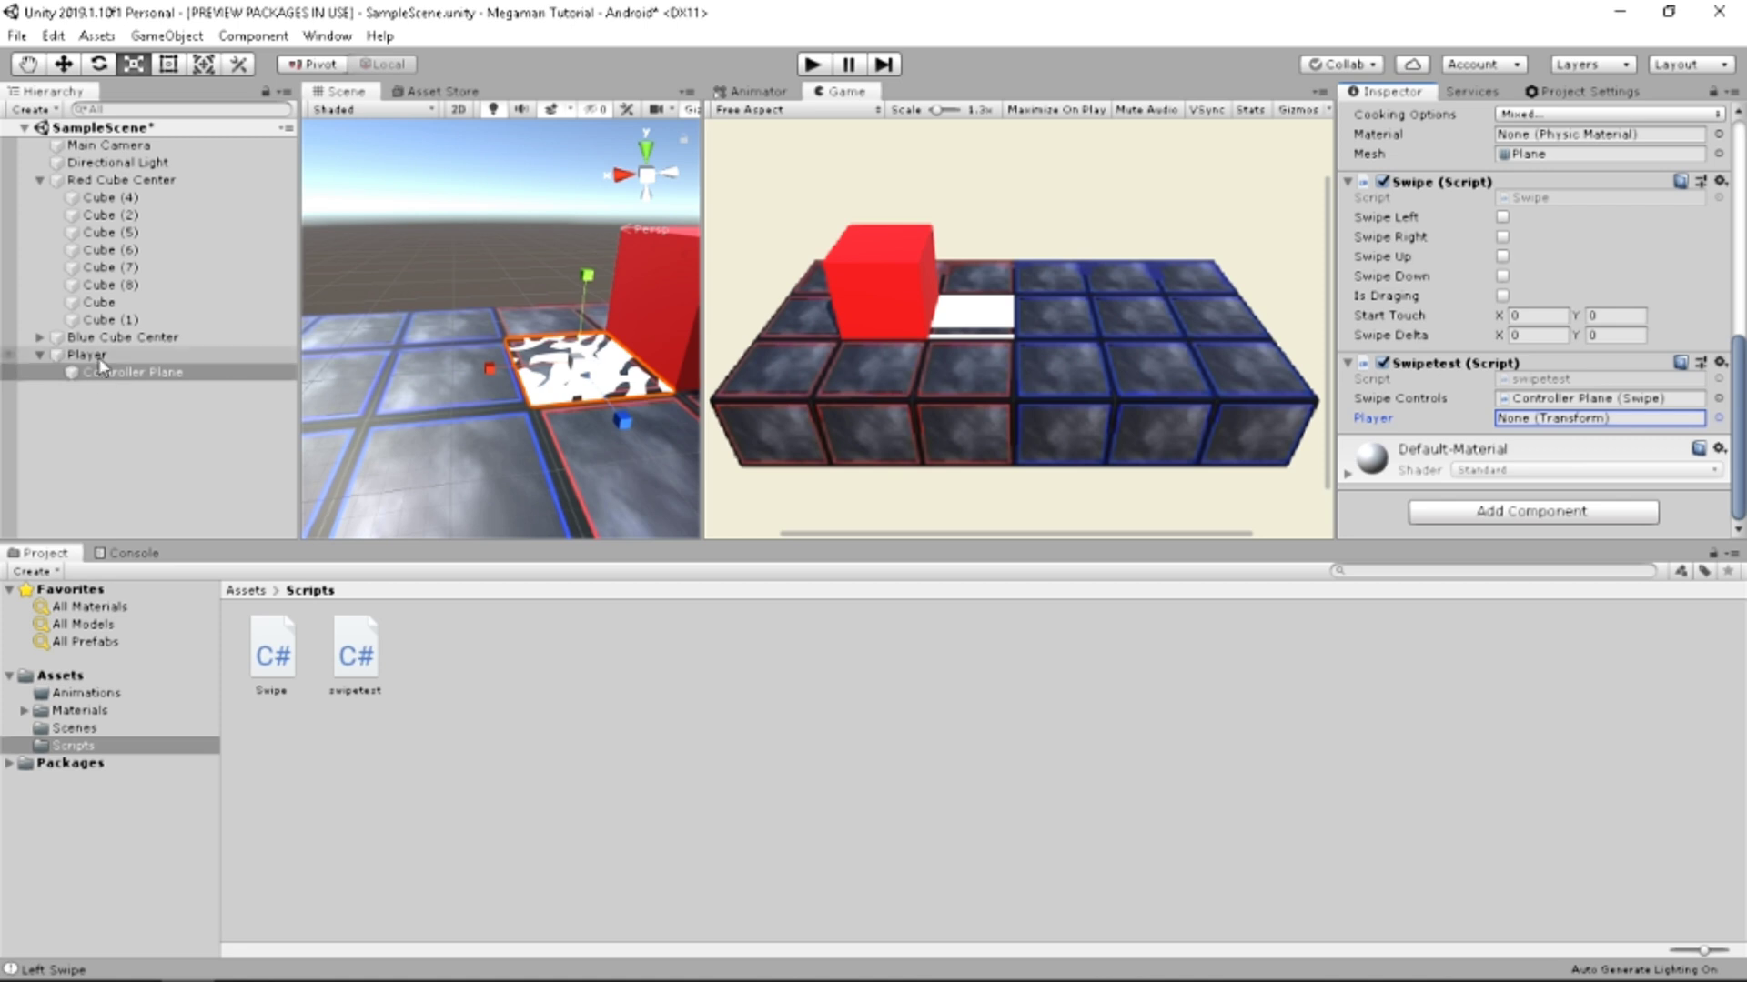
left_click_drag(99, 357, 1557, 419)
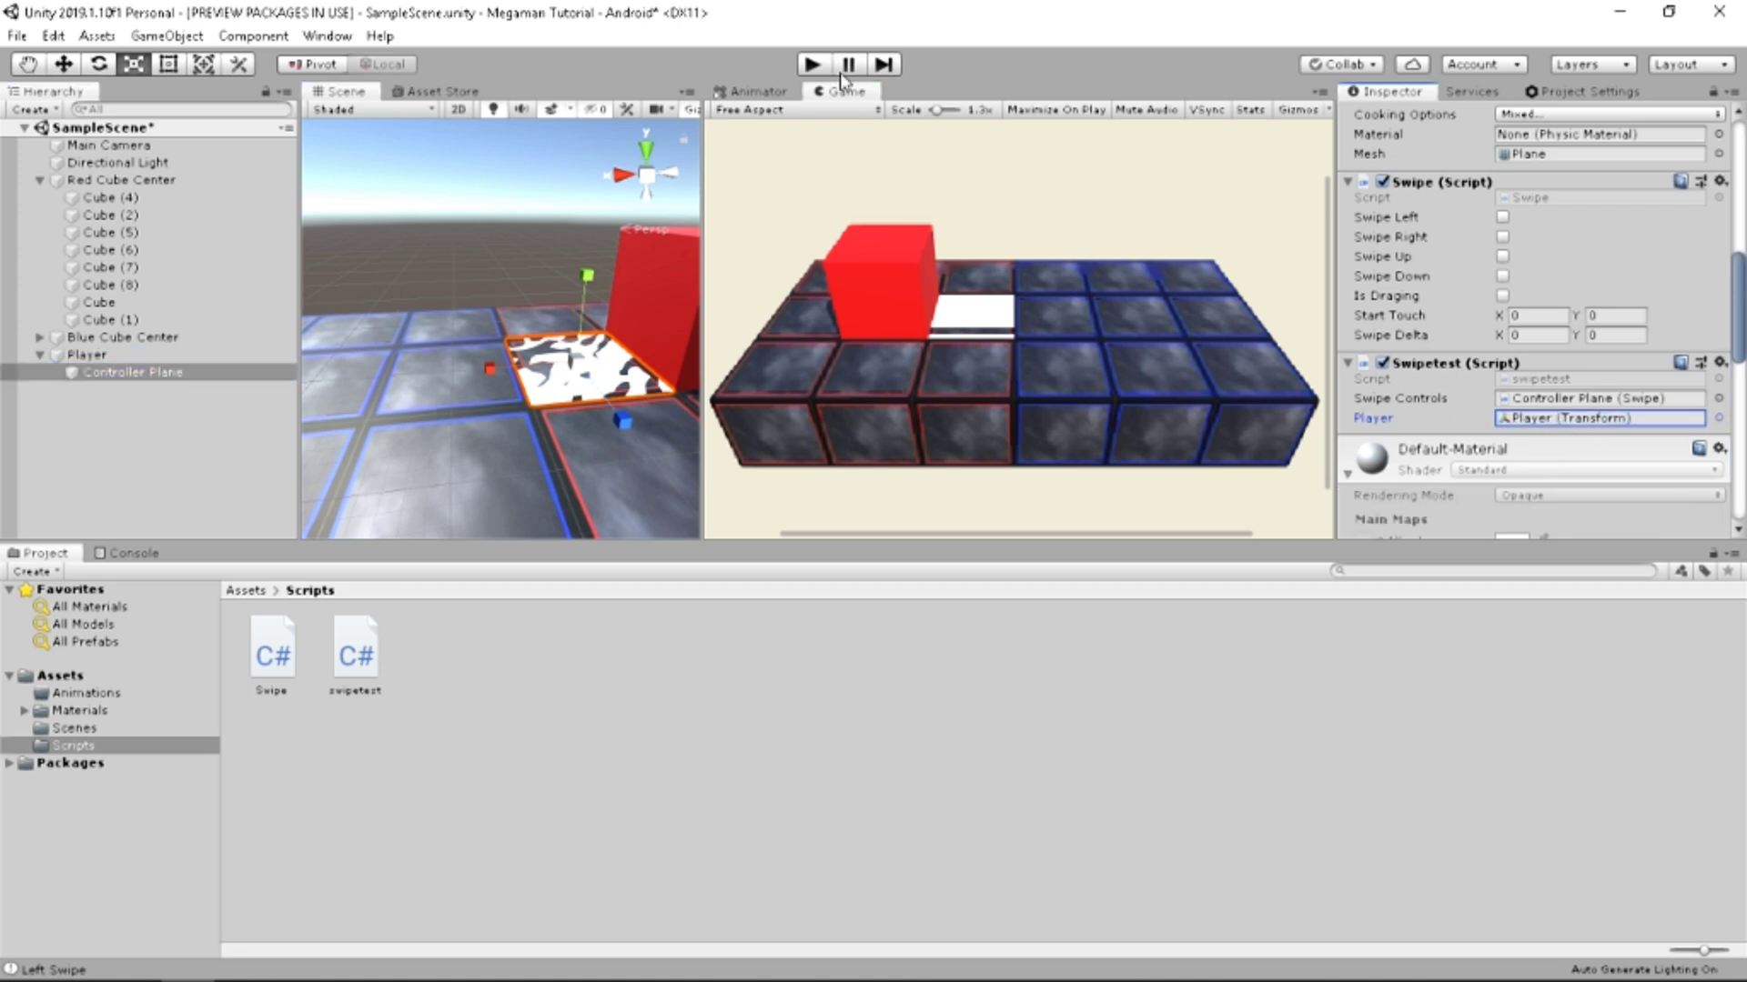
left_click(814, 66)
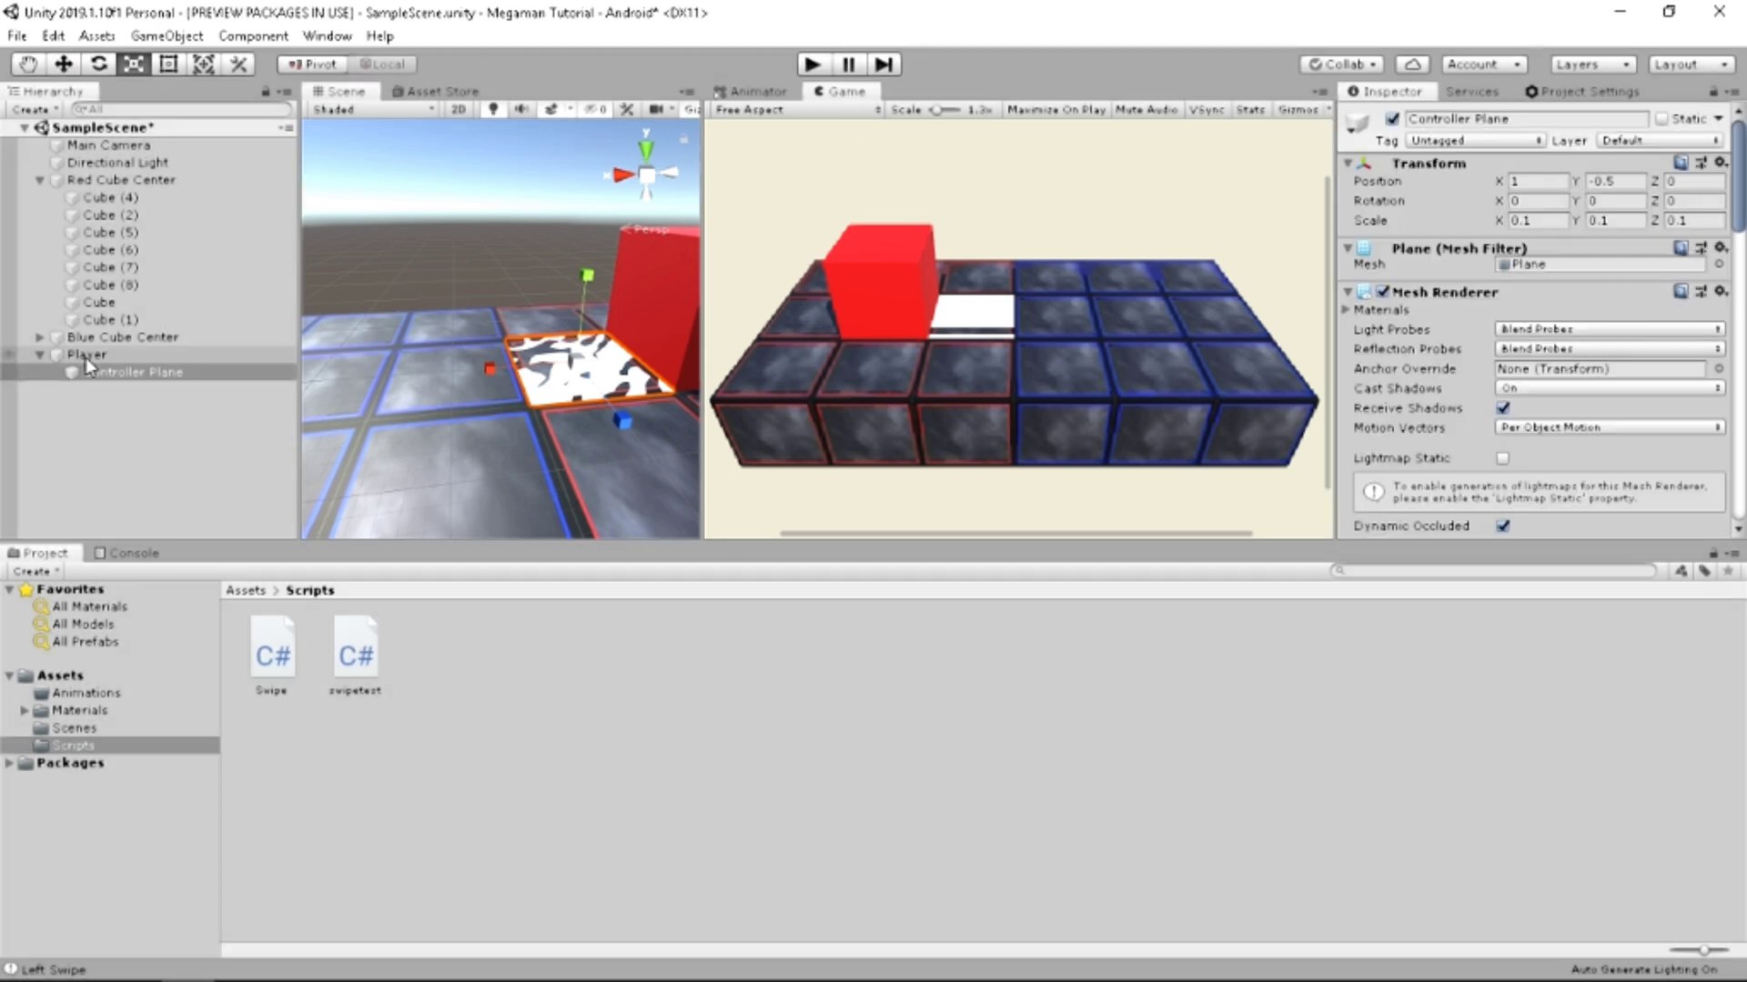
left_click(87, 359)
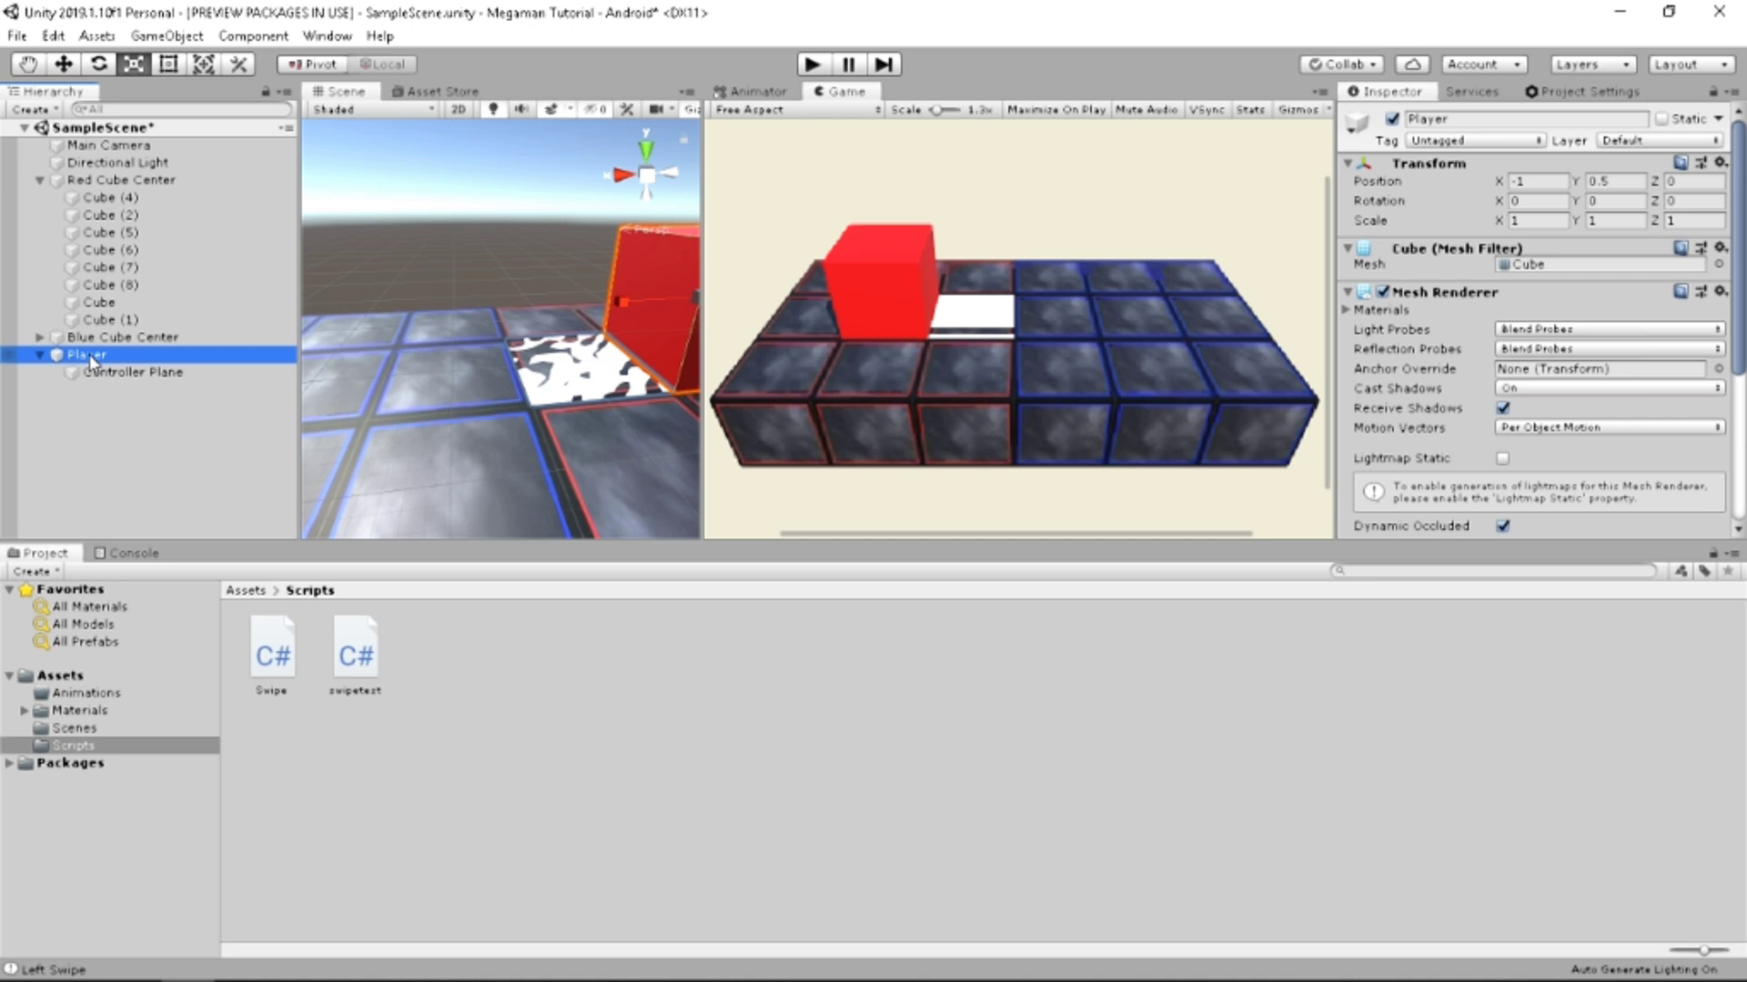
Make Player a child of Controller Plane in the Hierarchy and start the game.
left_click_drag(88, 354, 93, 468)
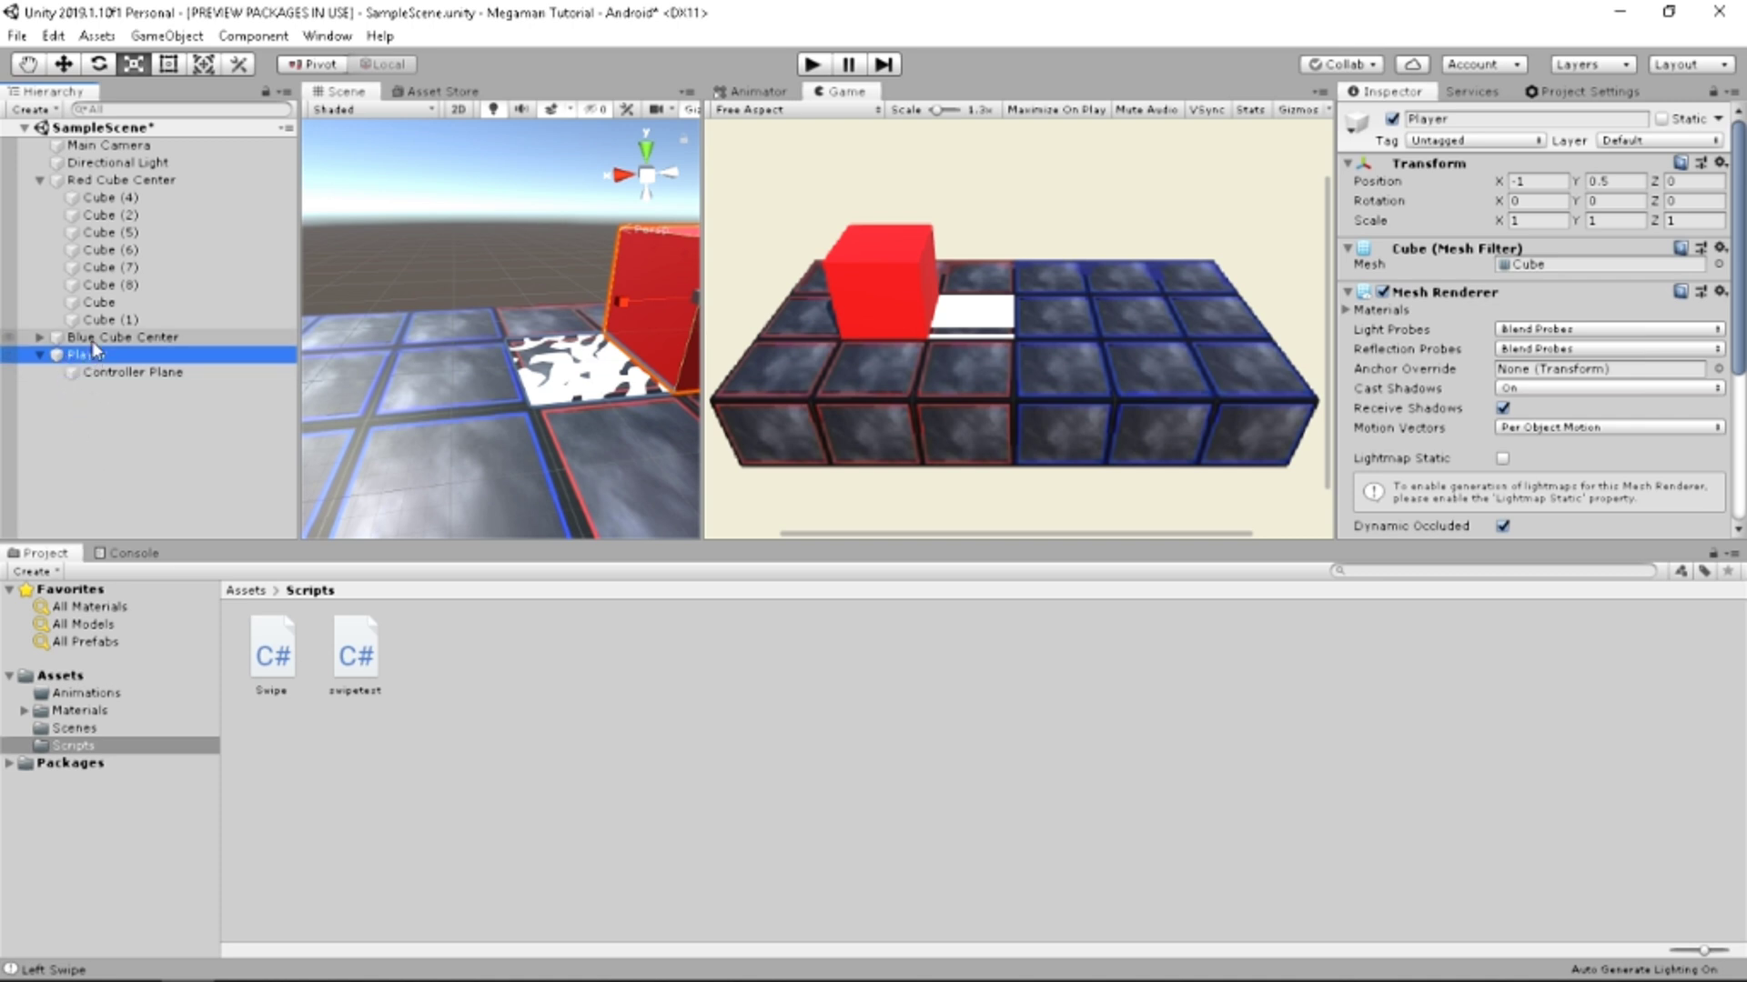
left_click(117, 373)
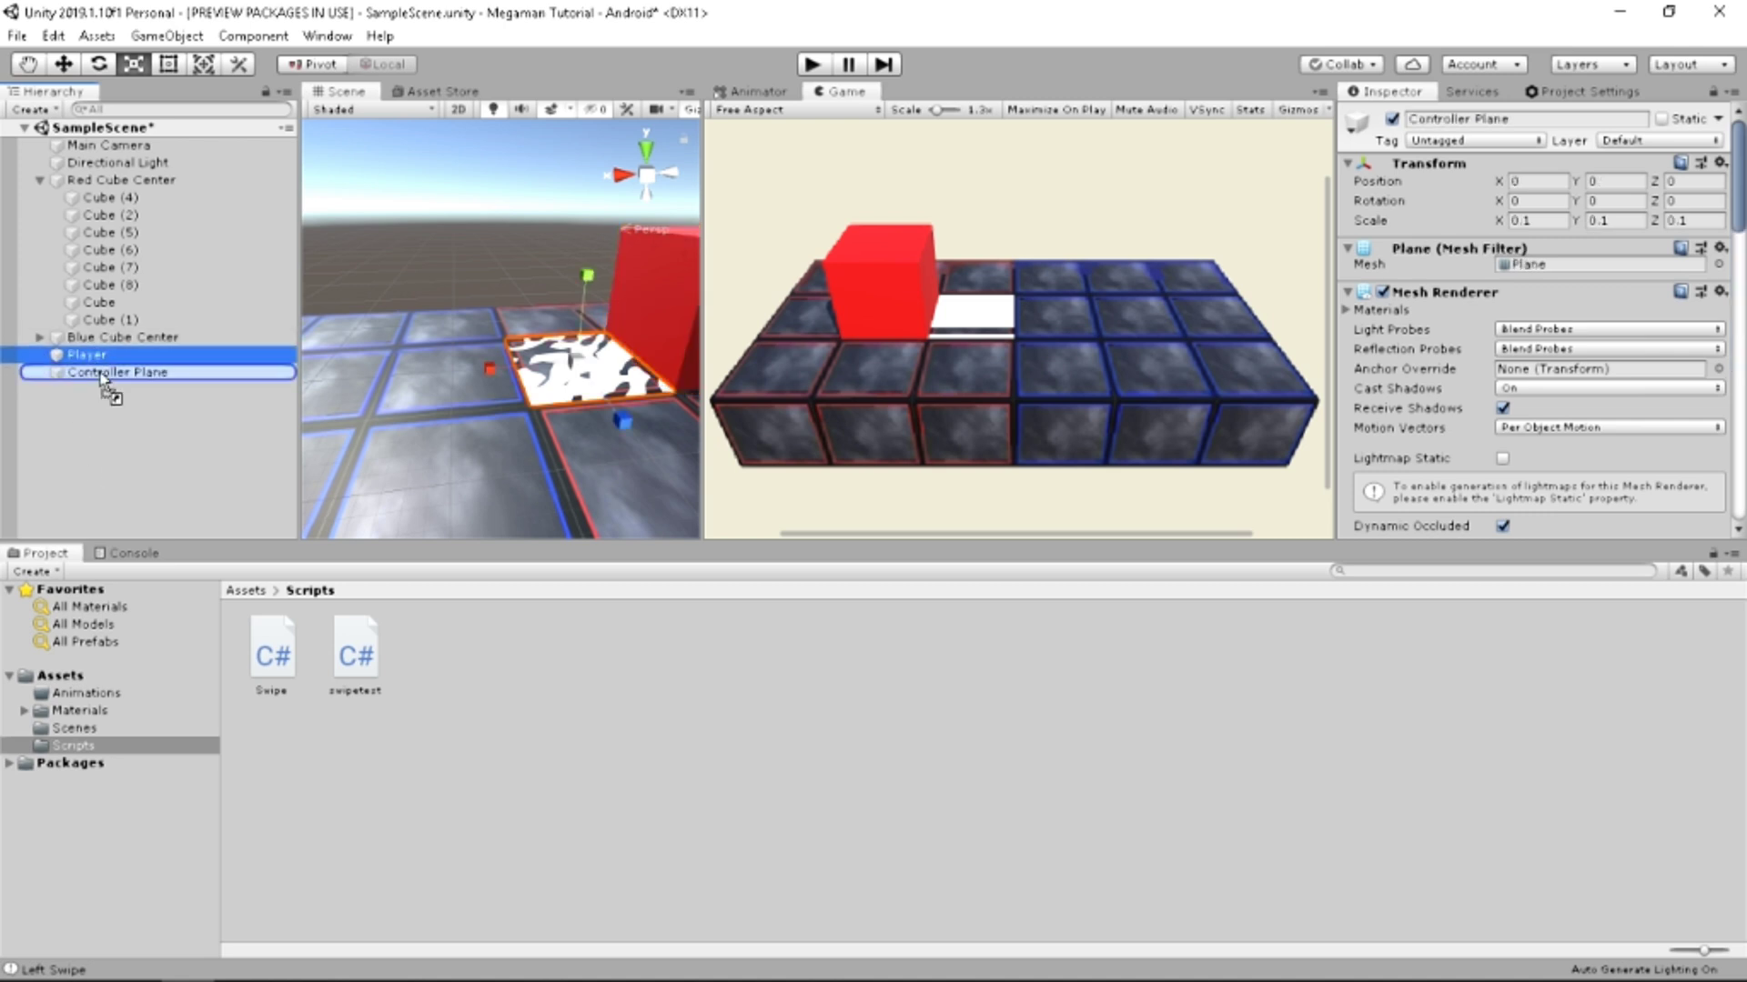
left_click_drag(93, 351, 99, 372)
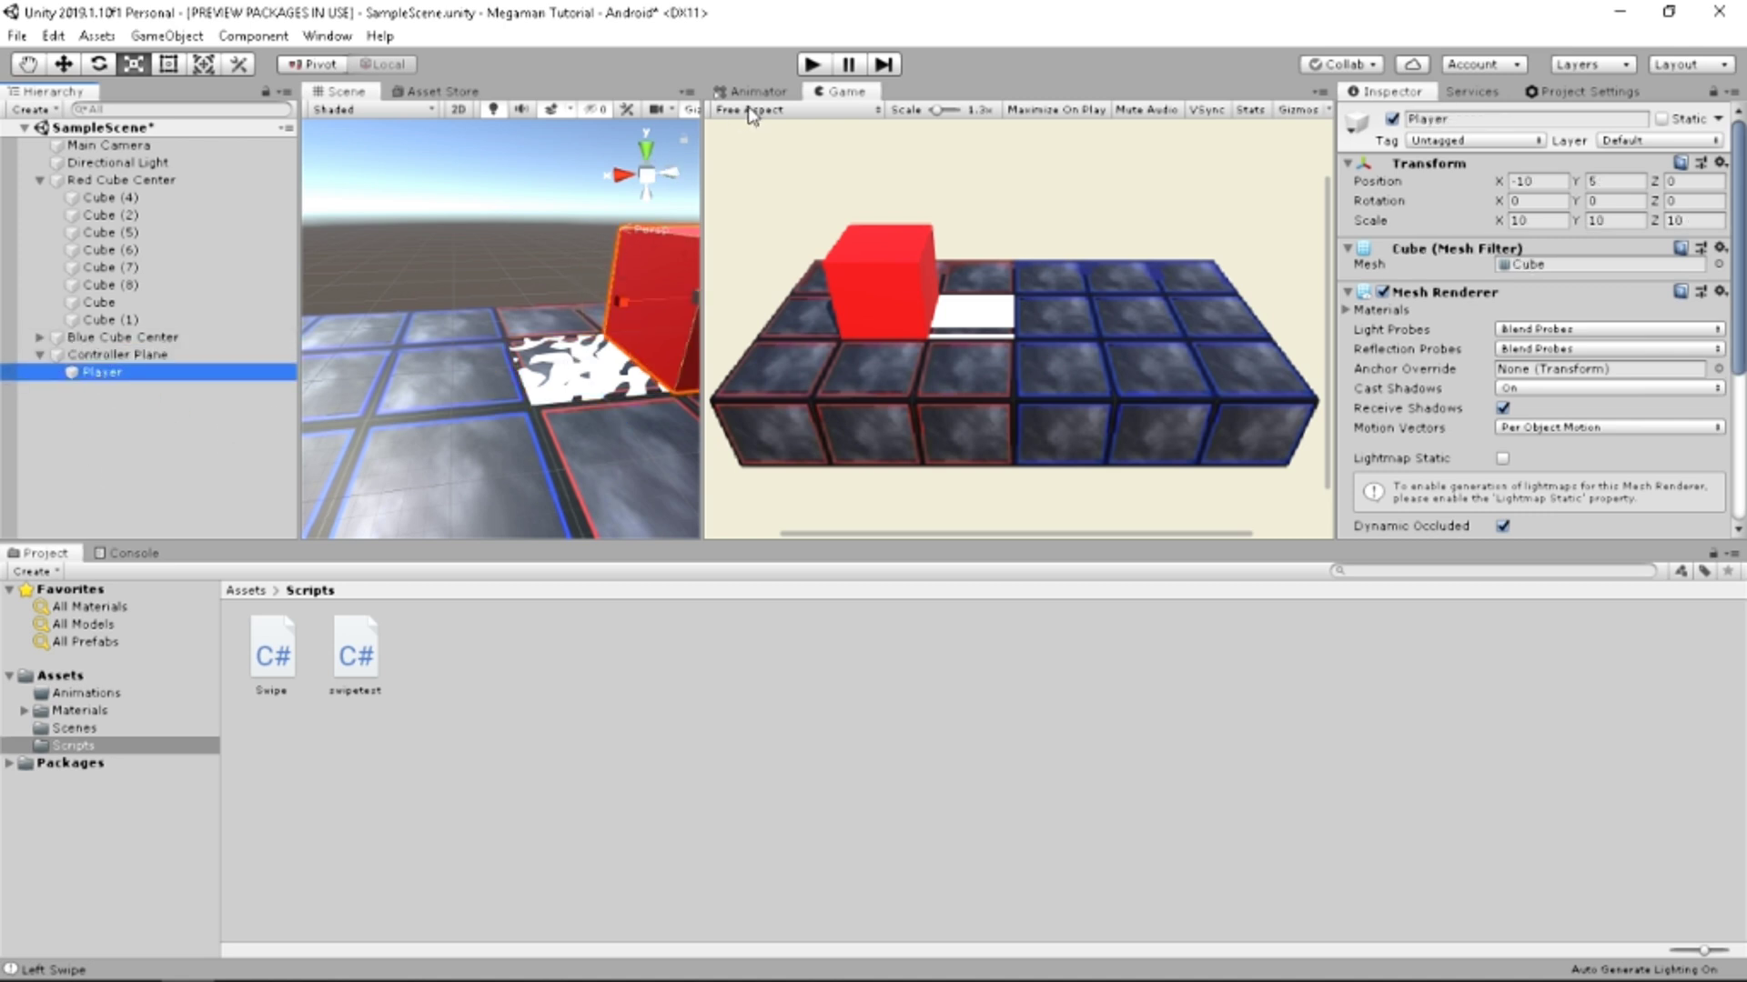
left_click(805, 66)
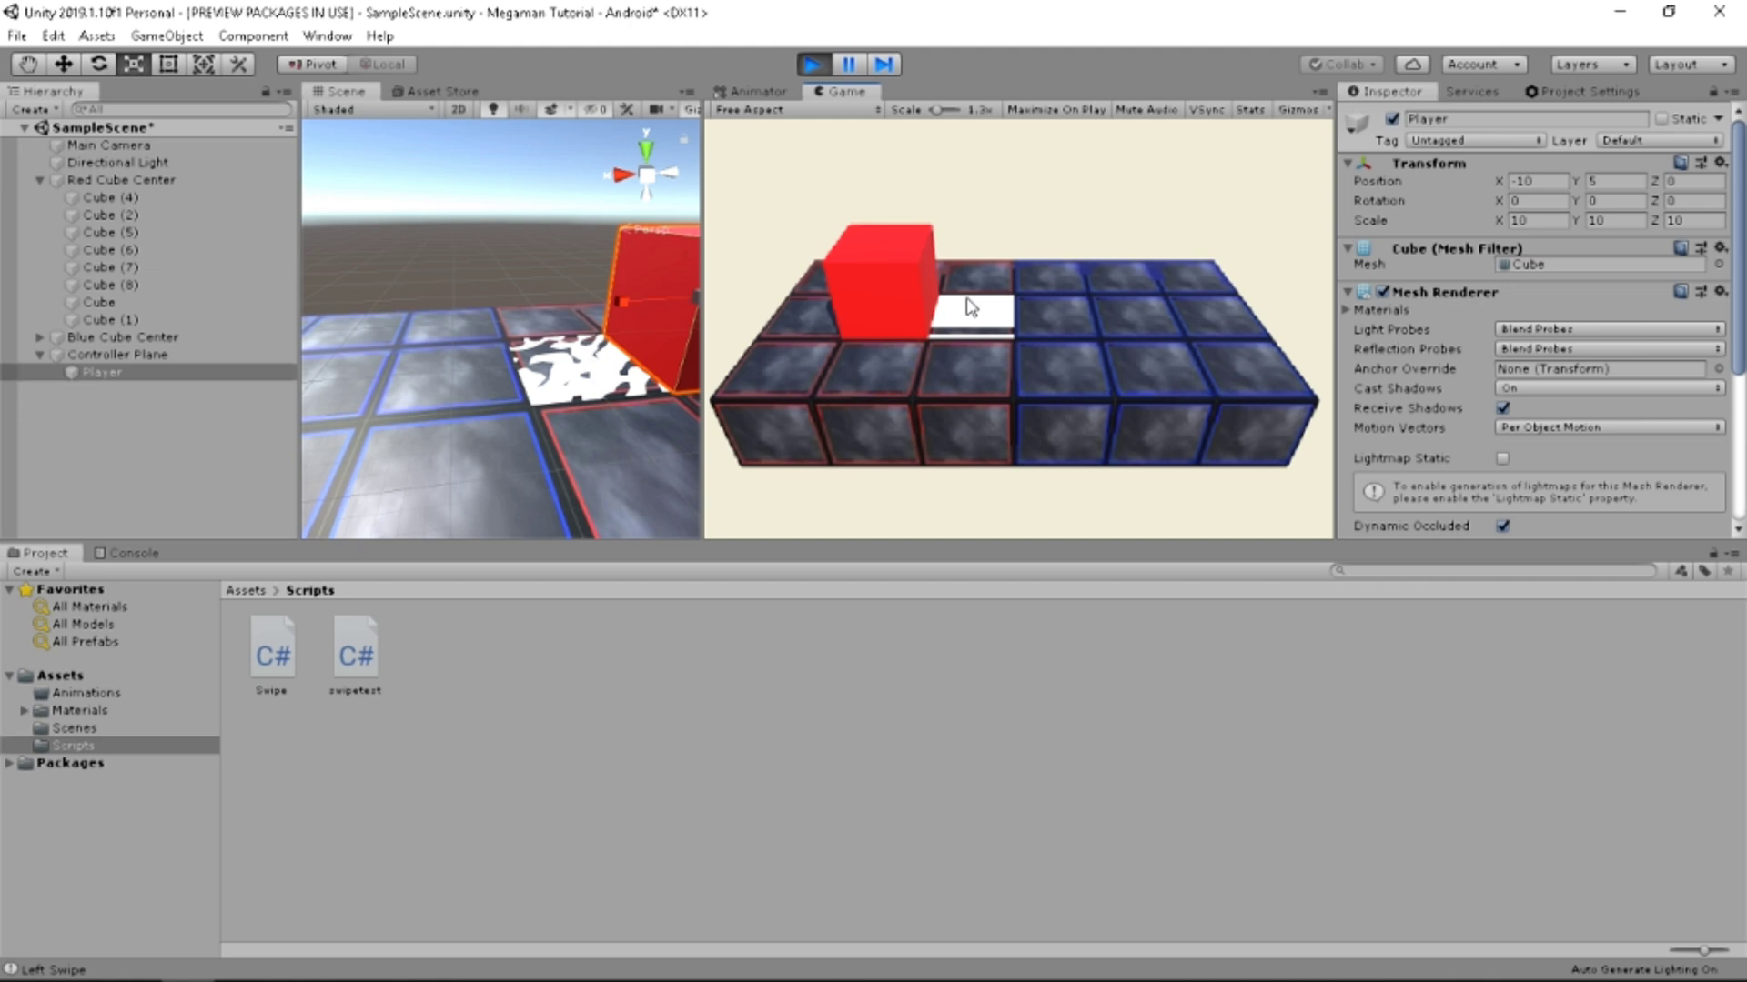
Swipe the red cube to the right in the Game view, then stop the game.
mouse_move(870, 275)
left_mouse_down()
mouse_move(1112, 275)
mouse_move(796, 304)
mouse_move(1141, 306)
left_mouse_up()
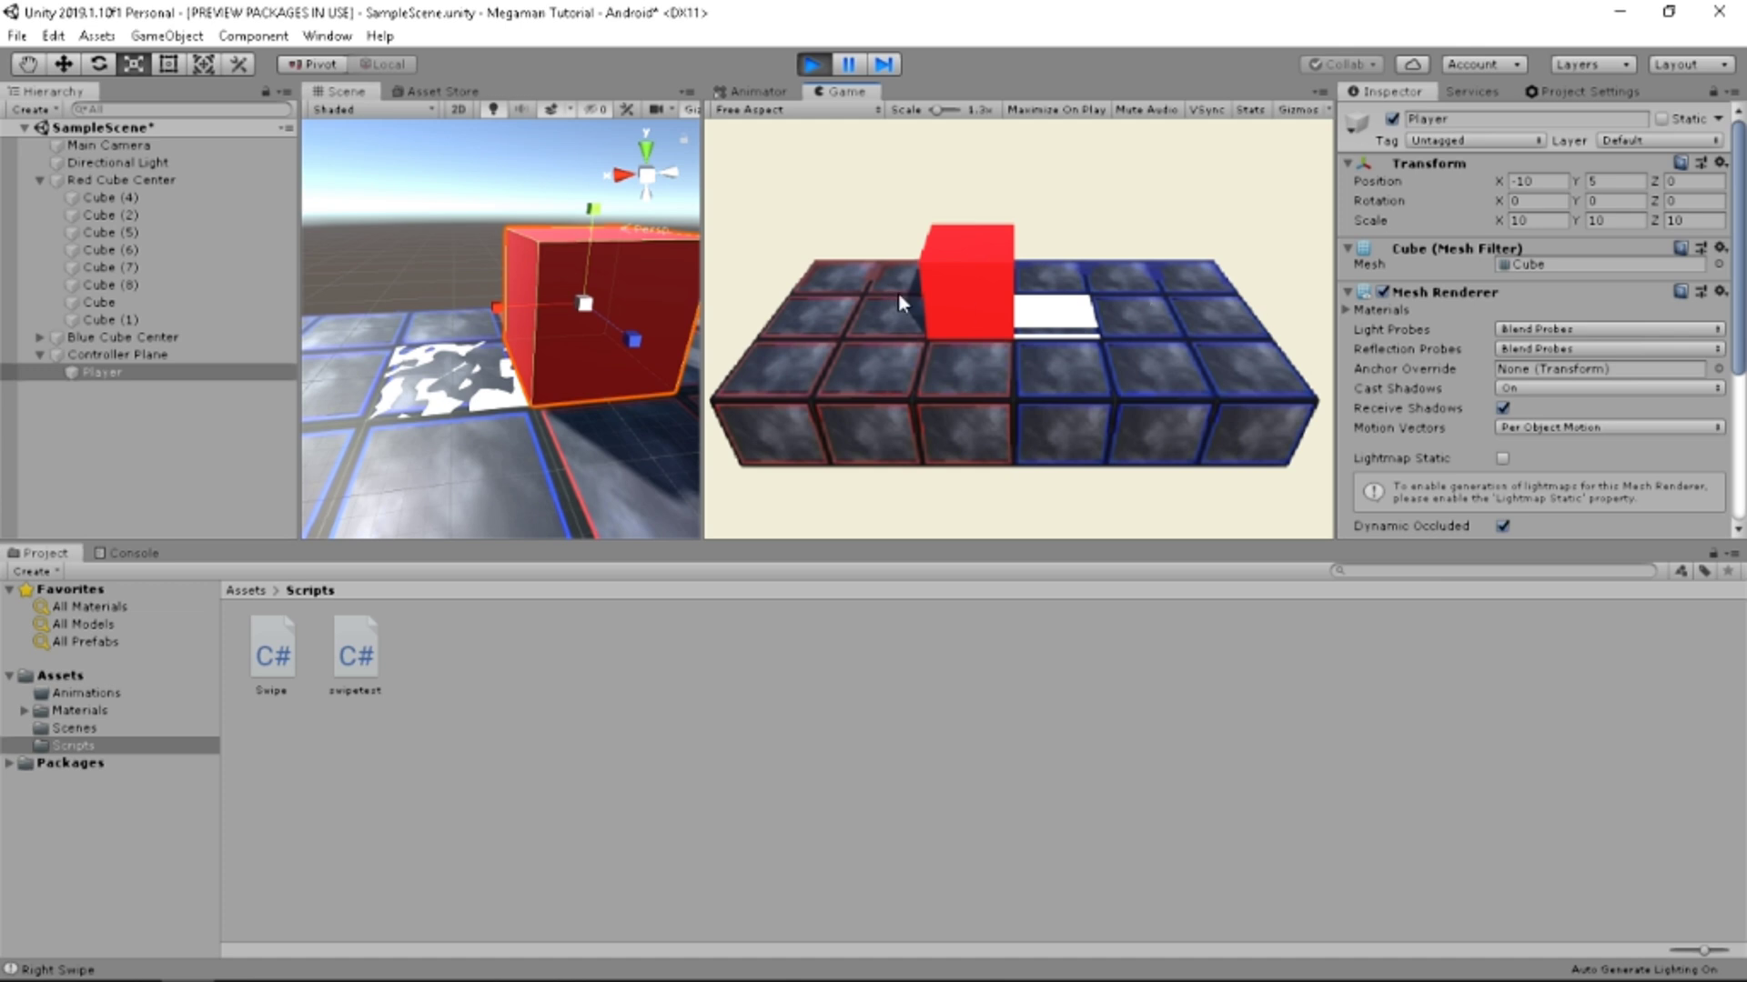
mouse_move(895, 303)
left_mouse_down()
mouse_move(1239, 306)
mouse_move(809, 311)
left_mouse_up()
left_click(813, 66)
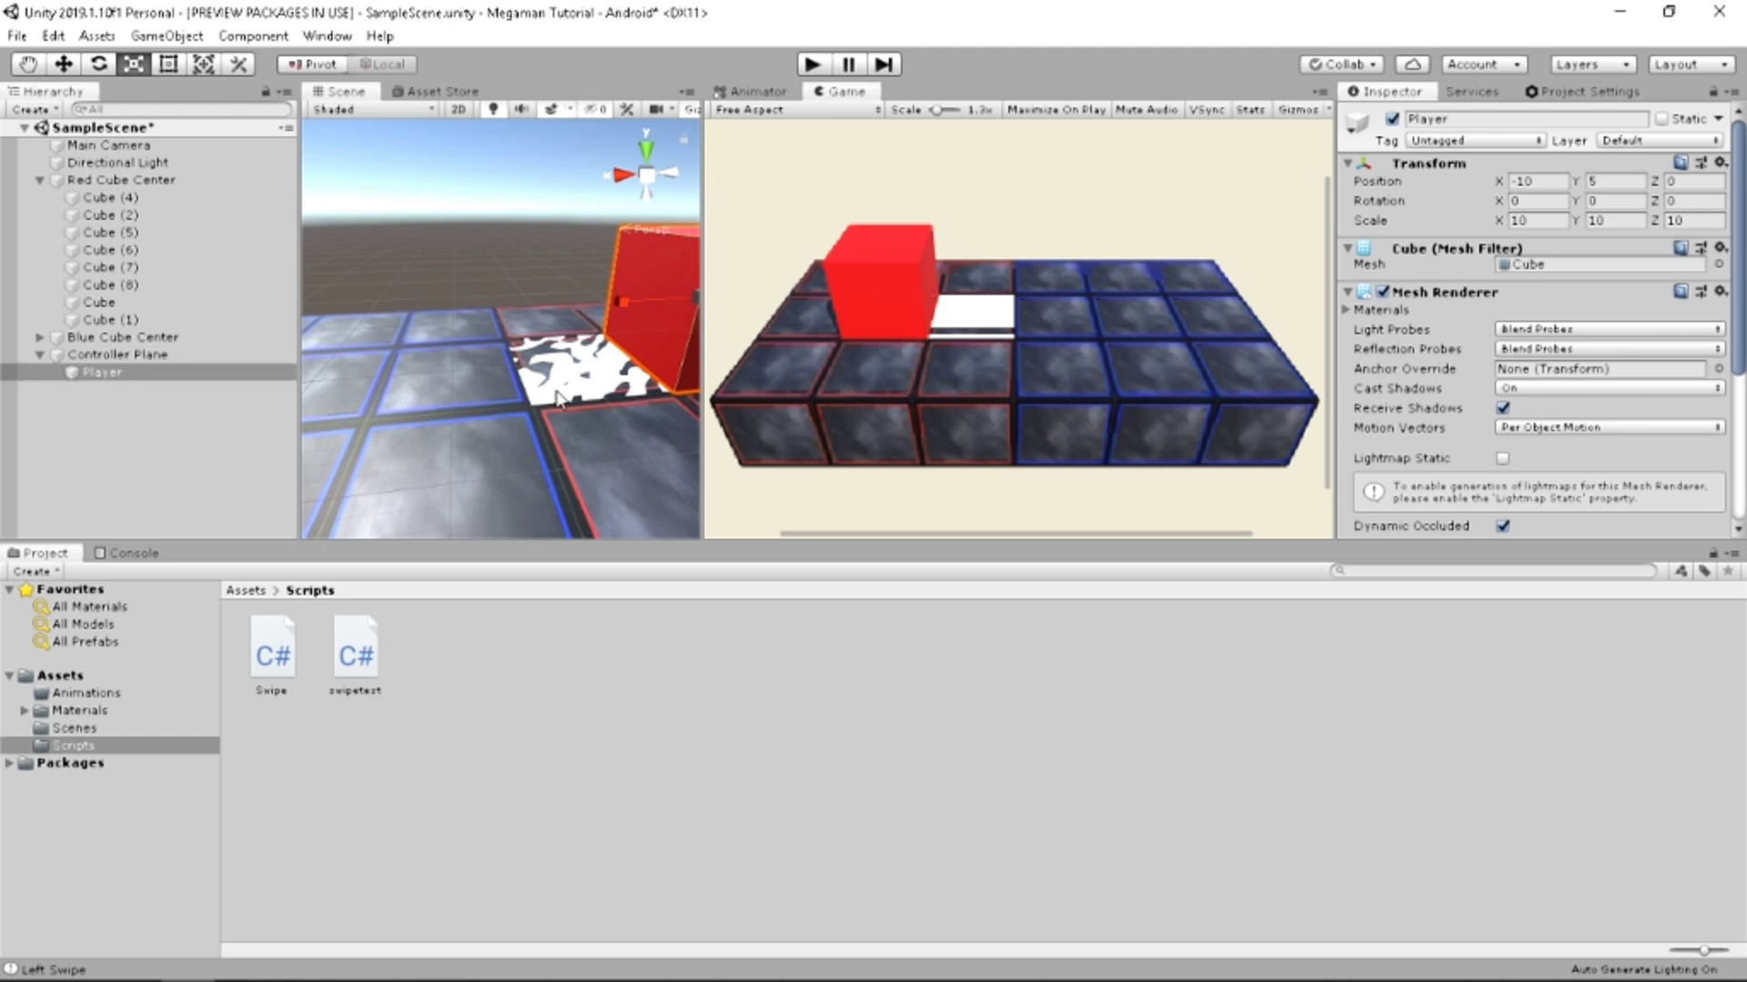
Switch off Controller Plane's Mesh Renderer to hide the white tile and start the game again.
left_click(1386, 292)
left_click(1385, 292)
left_click(581, 367)
left_click(1380, 292)
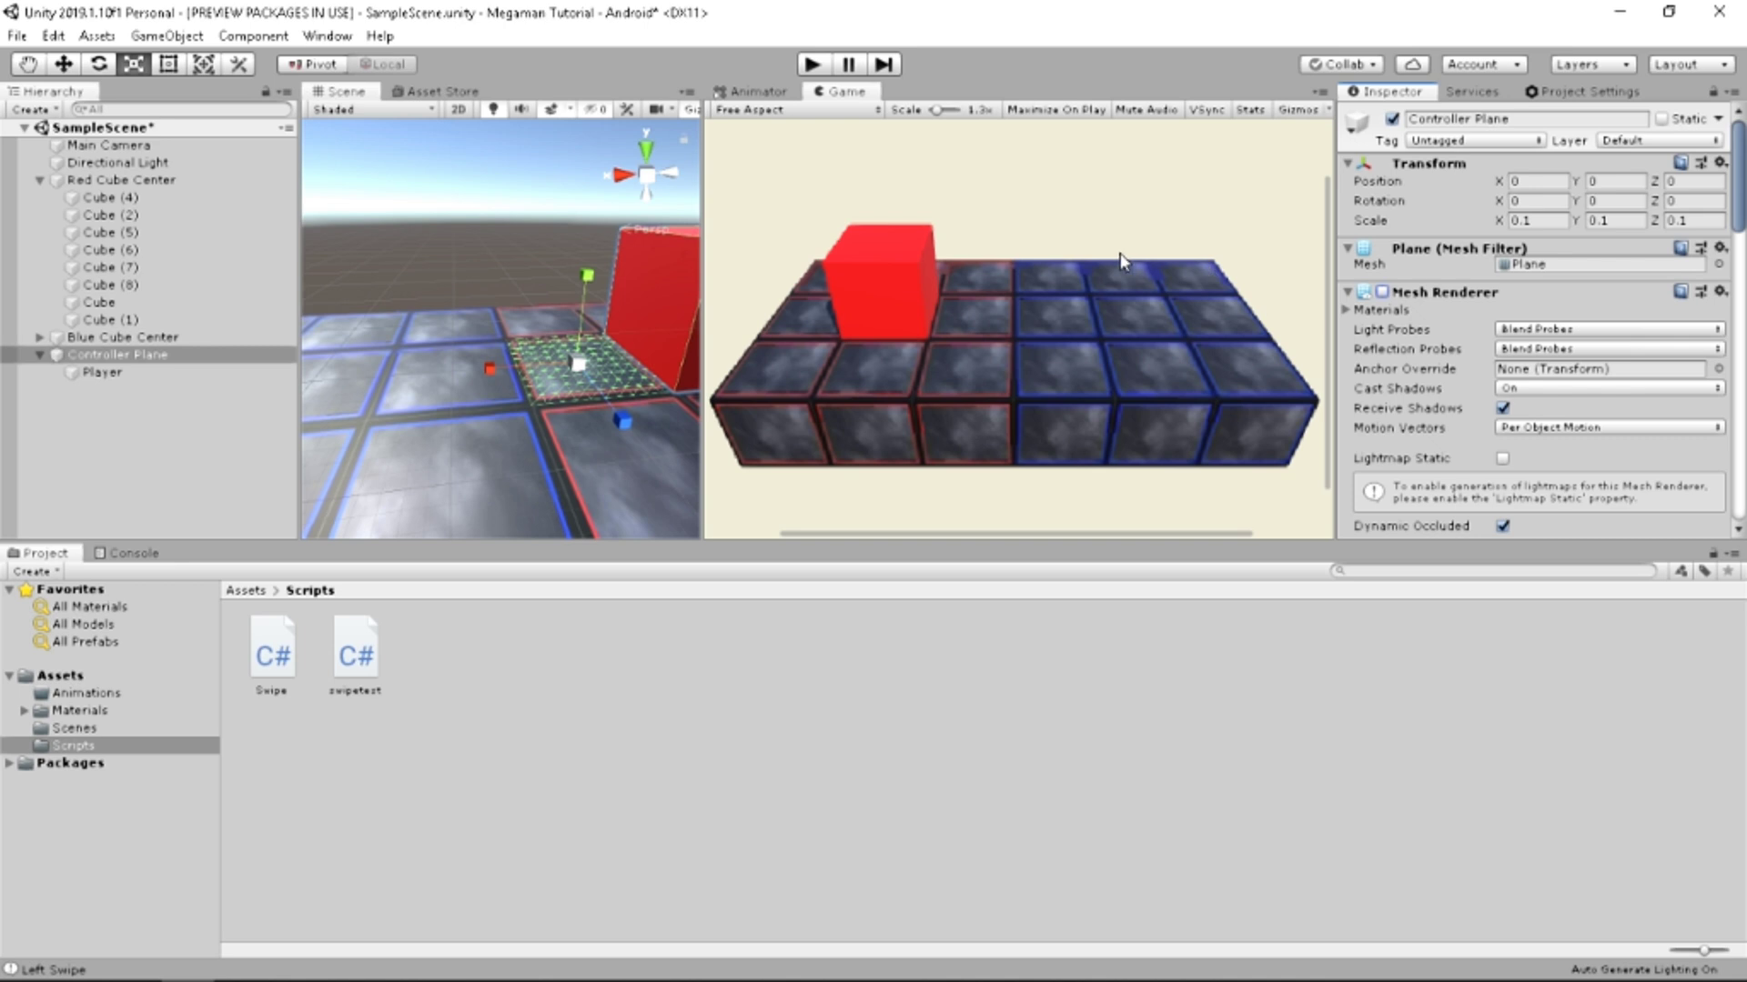
left_click(814, 64)
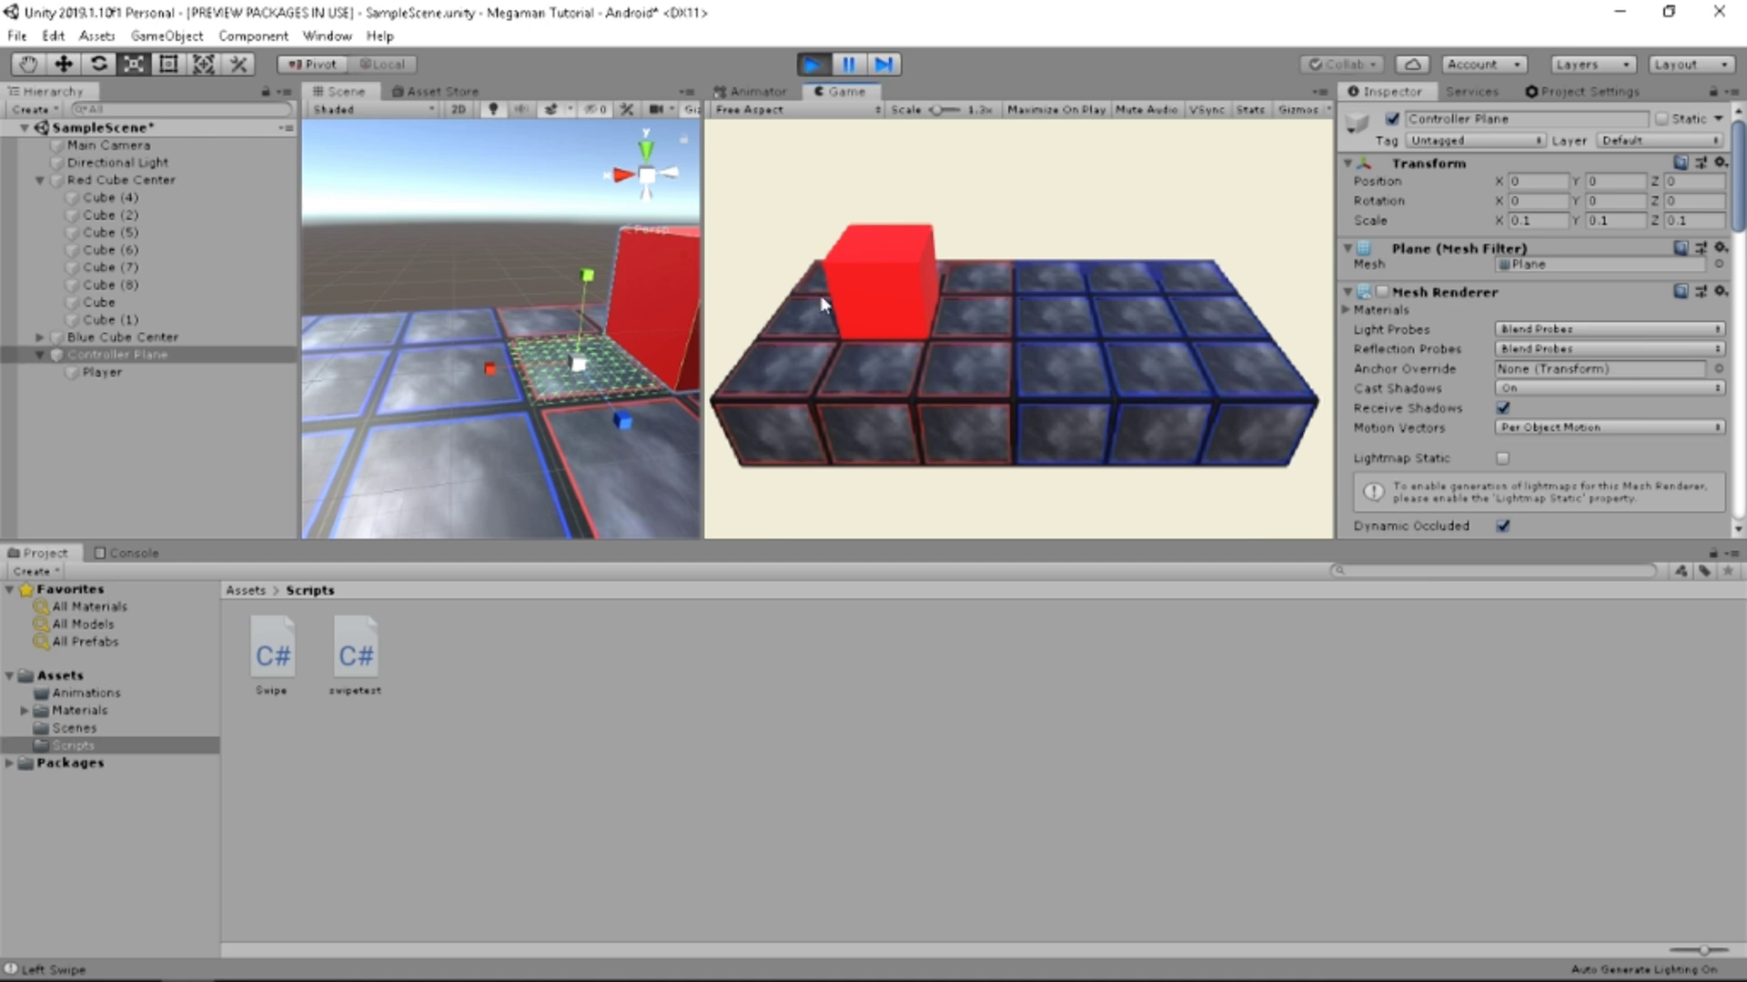
scroll(1471, 327, "down", 3)
scroll(1461, 341, "down", 4)
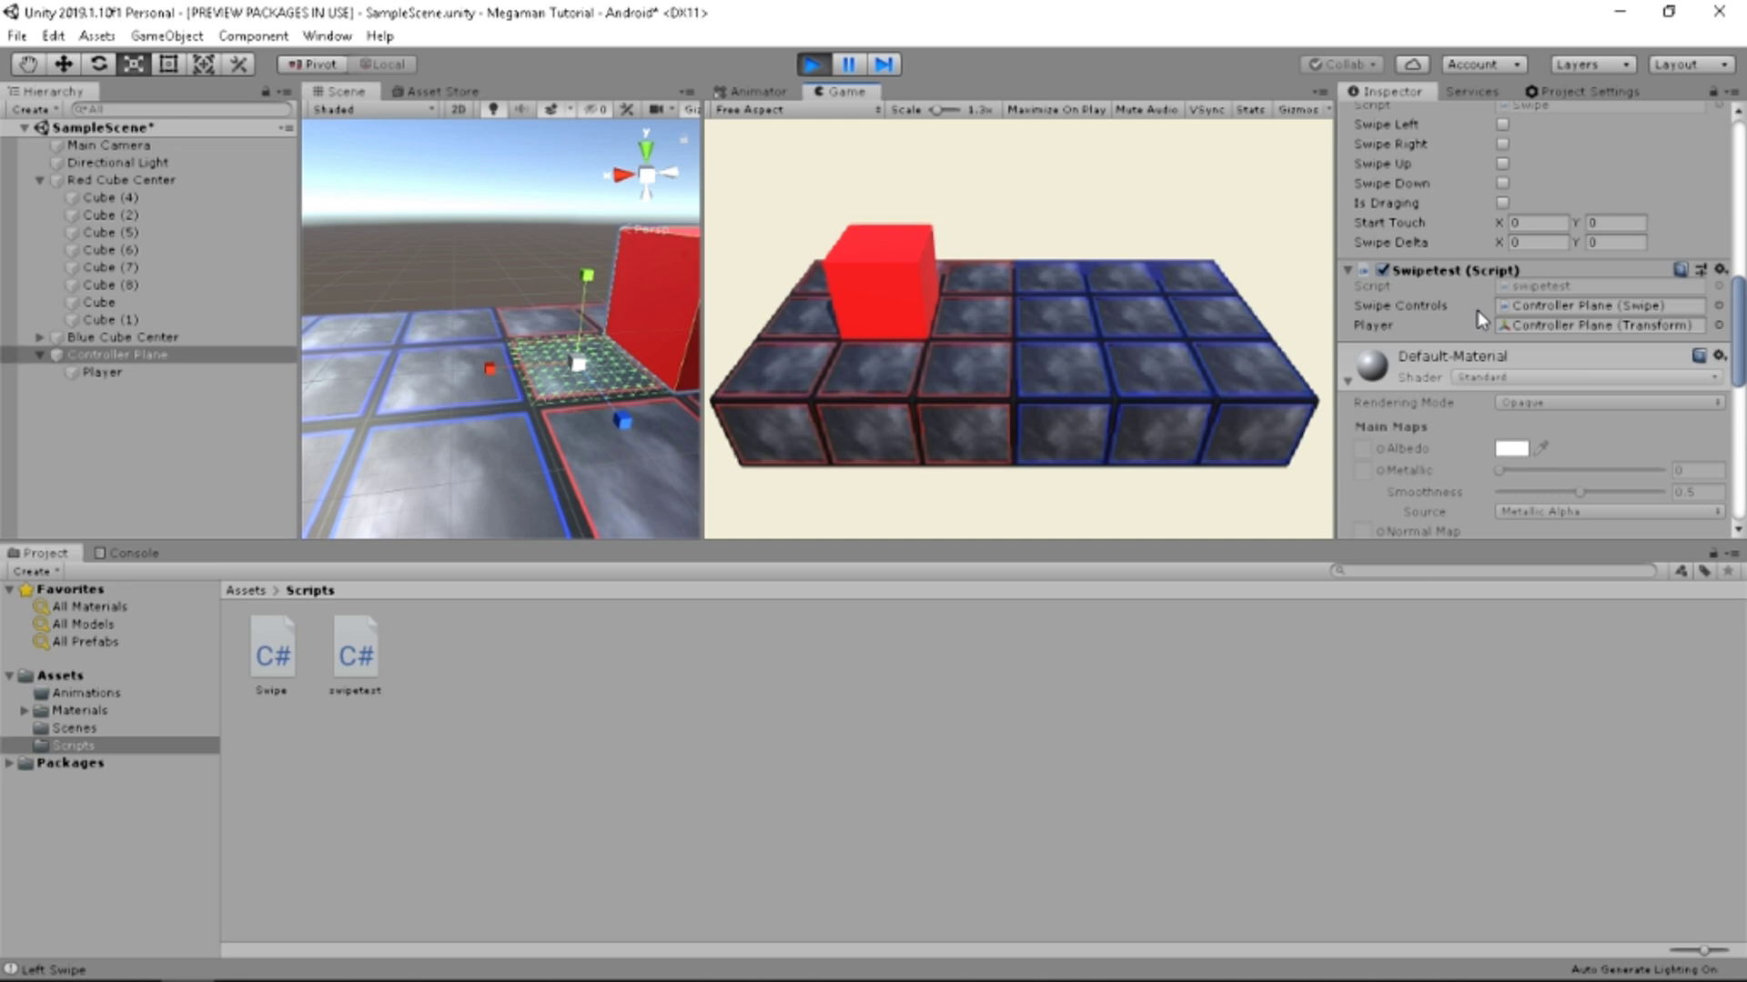
scroll(1477, 318, "up", 5)
scroll(1478, 319, "down", 4)
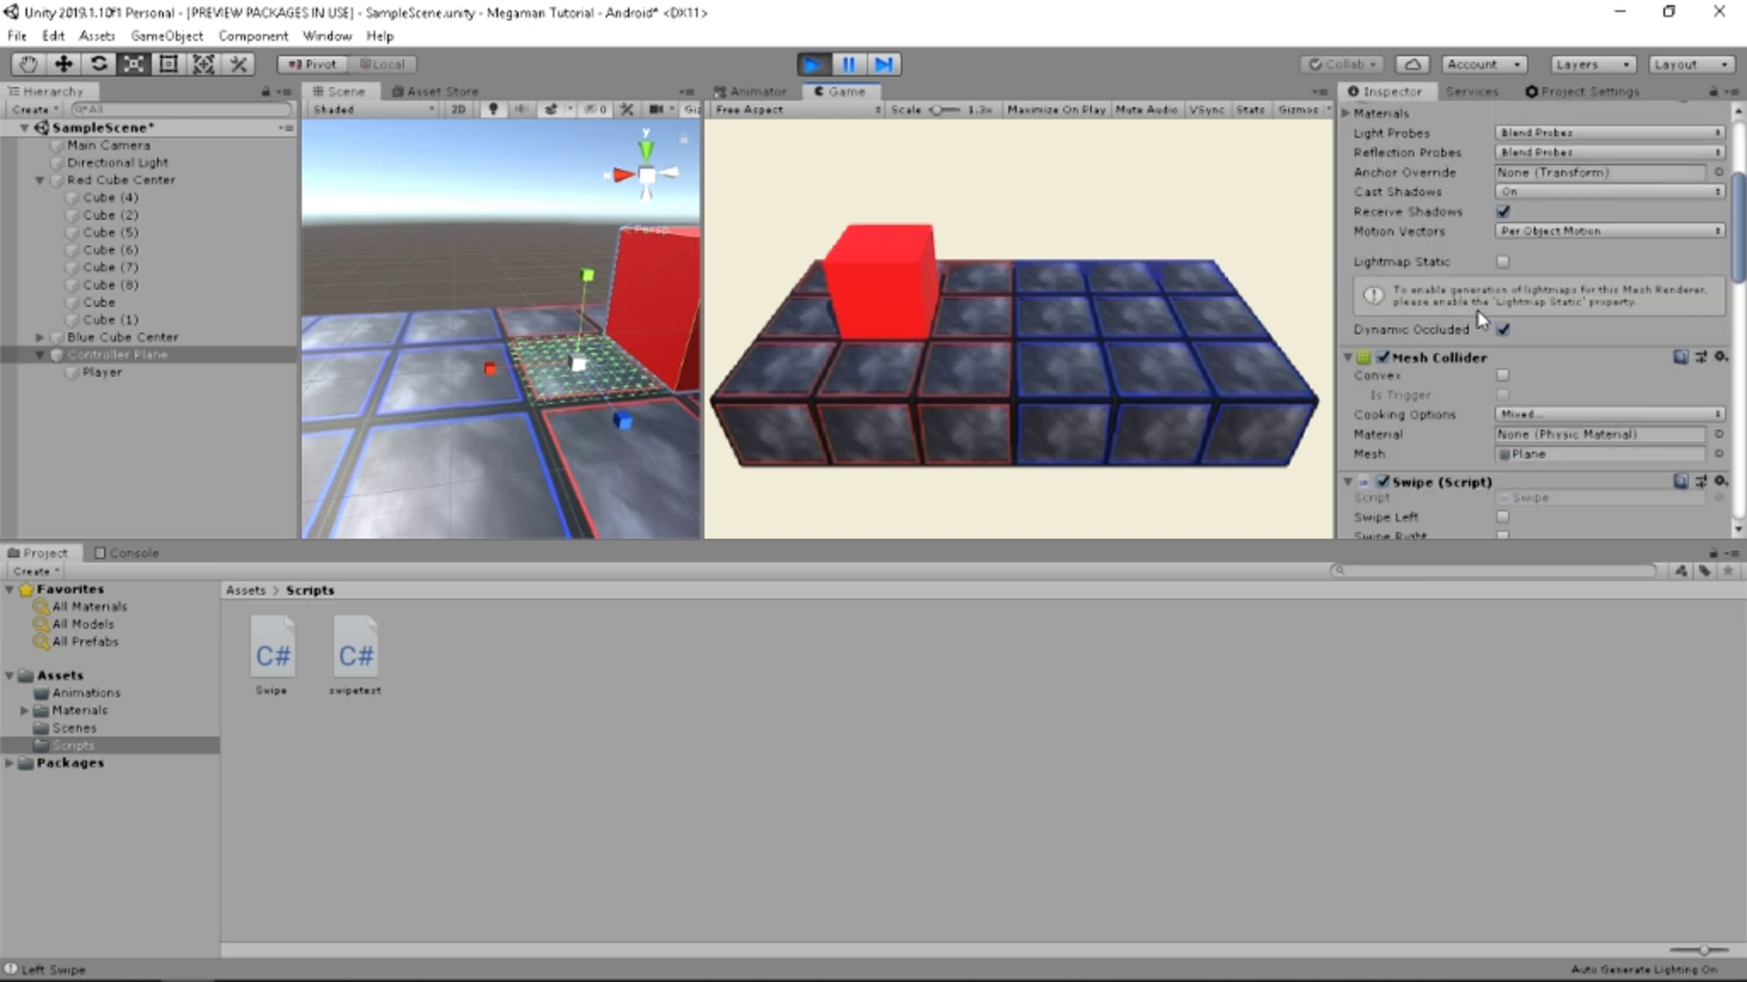
scroll(1477, 319, "down", 5)
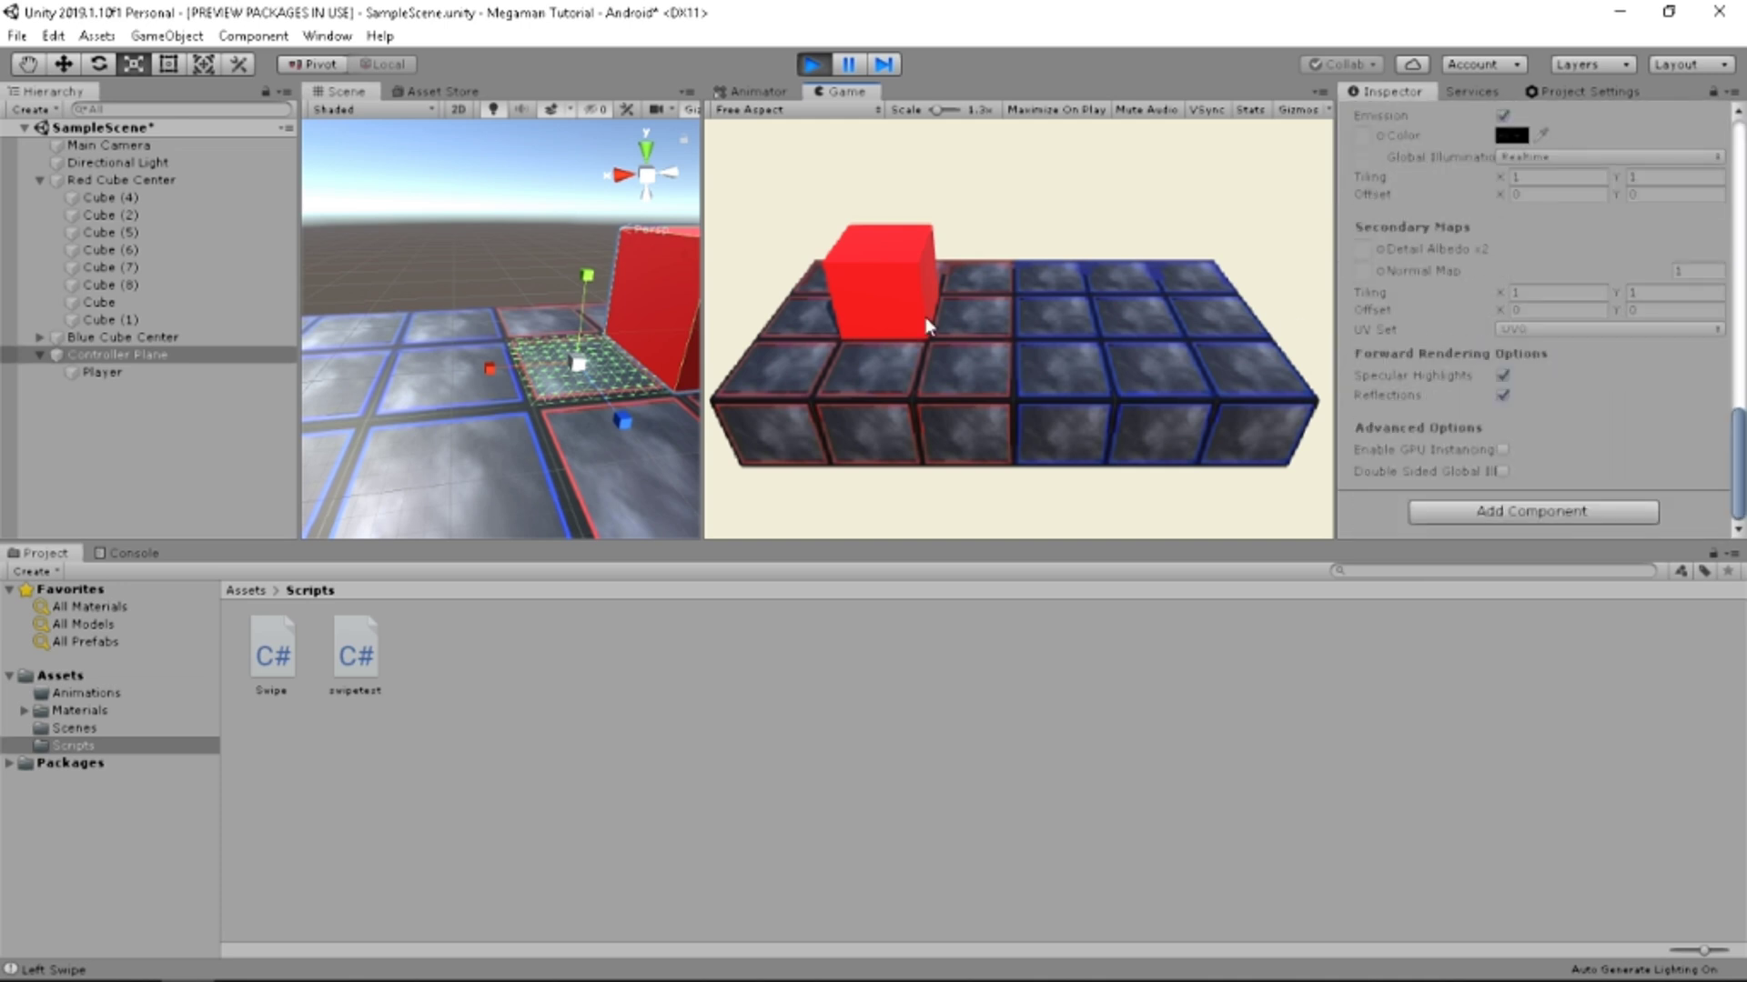
Swipe the red cube right, left, back a row and toward the camera across the board.
left_click_drag(896, 312, 1215, 327)
left_click_drag(706, 303, 301, 312)
left_click_drag(691, 299, 1275, 336)
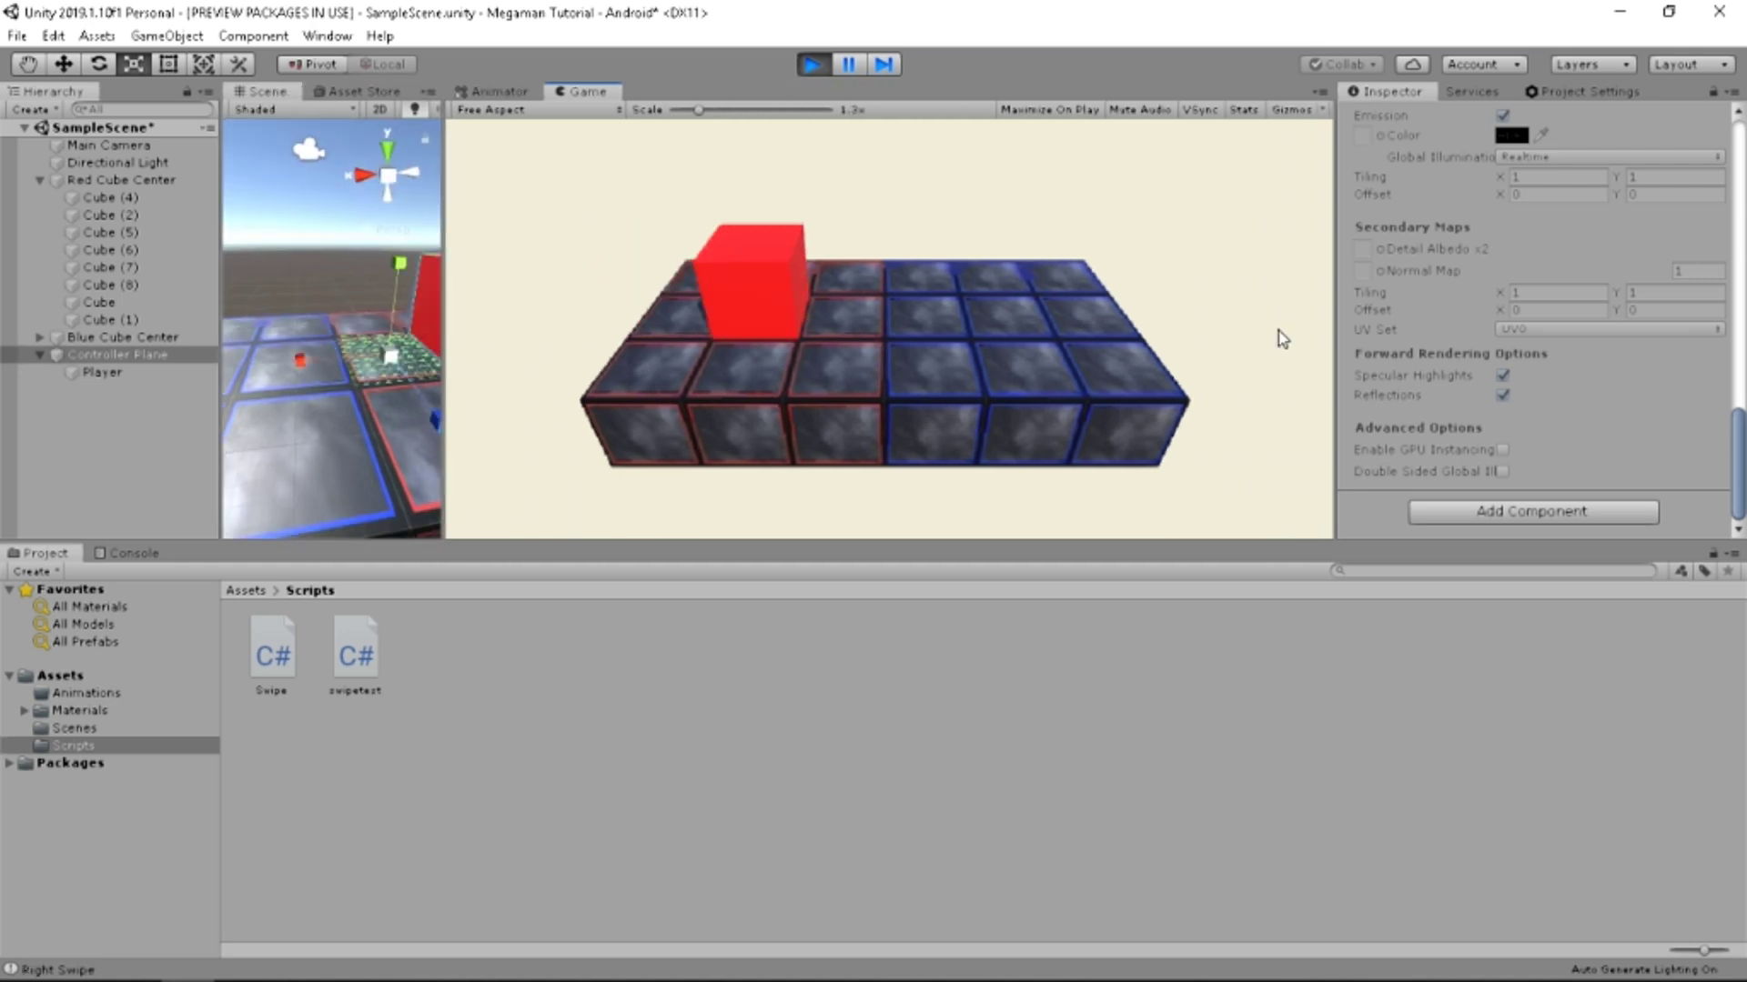
left_click_drag(850, 328, 1401, 334)
mouse_move(809, 284)
left_mouse_down()
mouse_move(1352, 284)
mouse_move(682, 287)
left_mouse_up()
left_click_drag(1139, 283, 479, 292)
left_click_drag(658, 311, 713, 190)
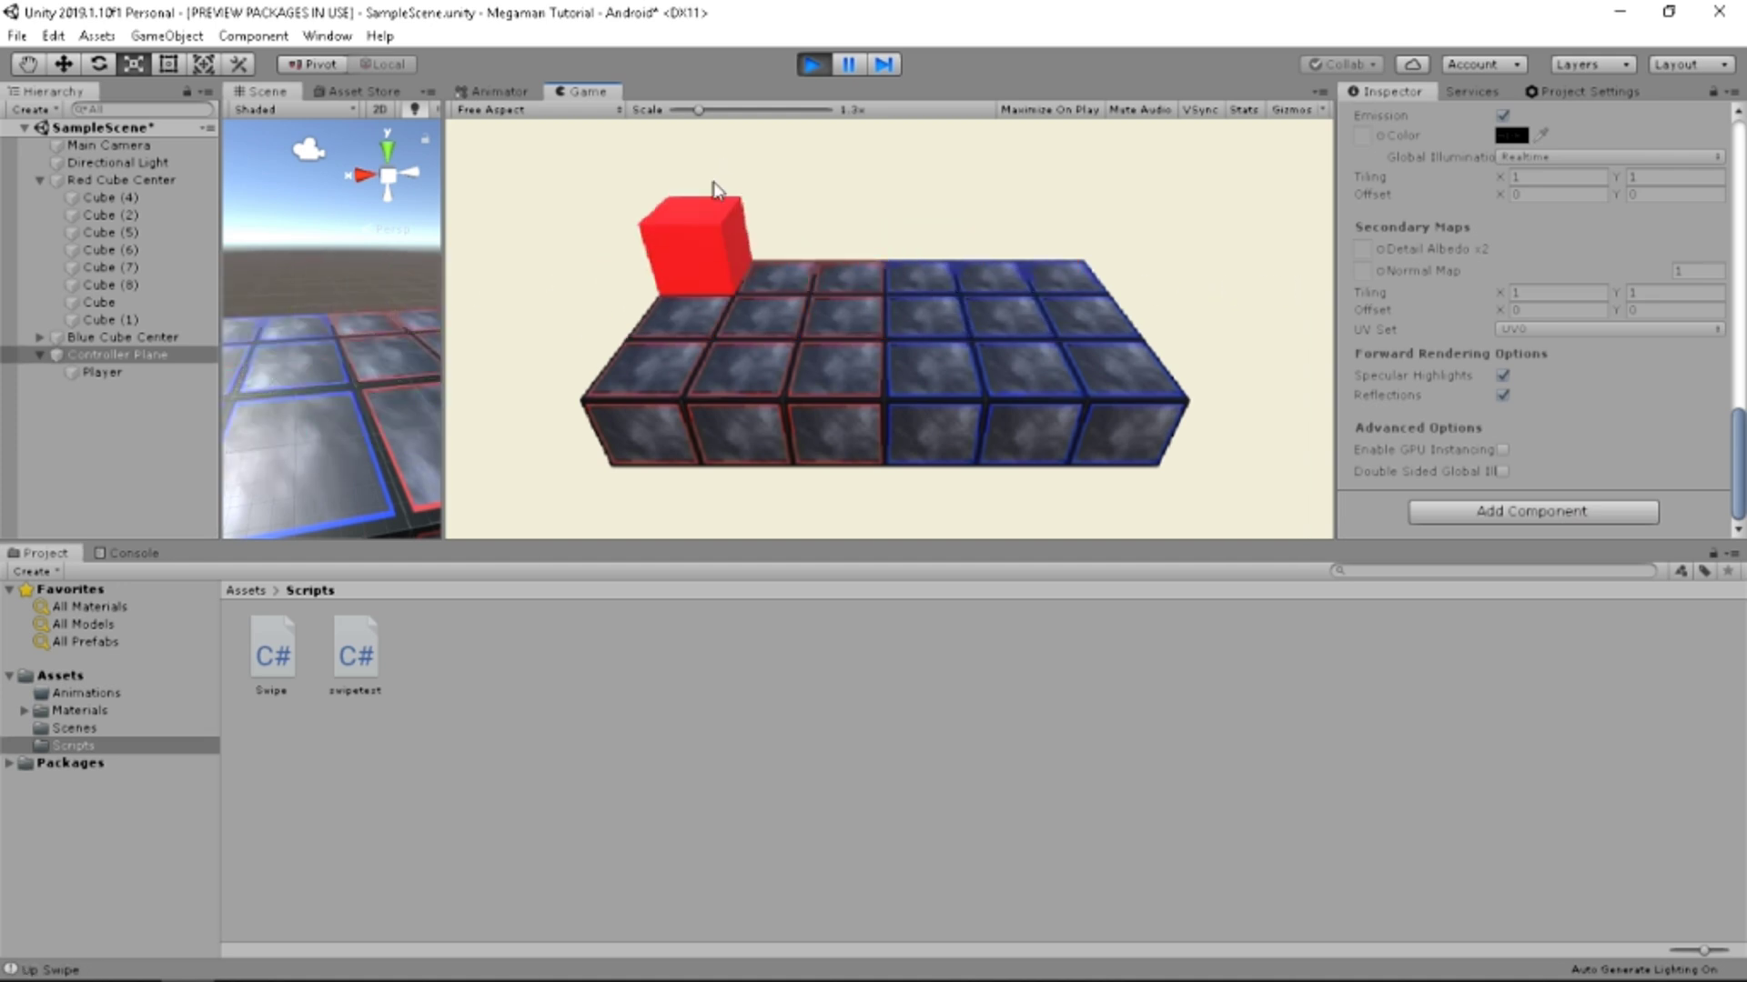
left_click_drag(692, 266, 695, 343)
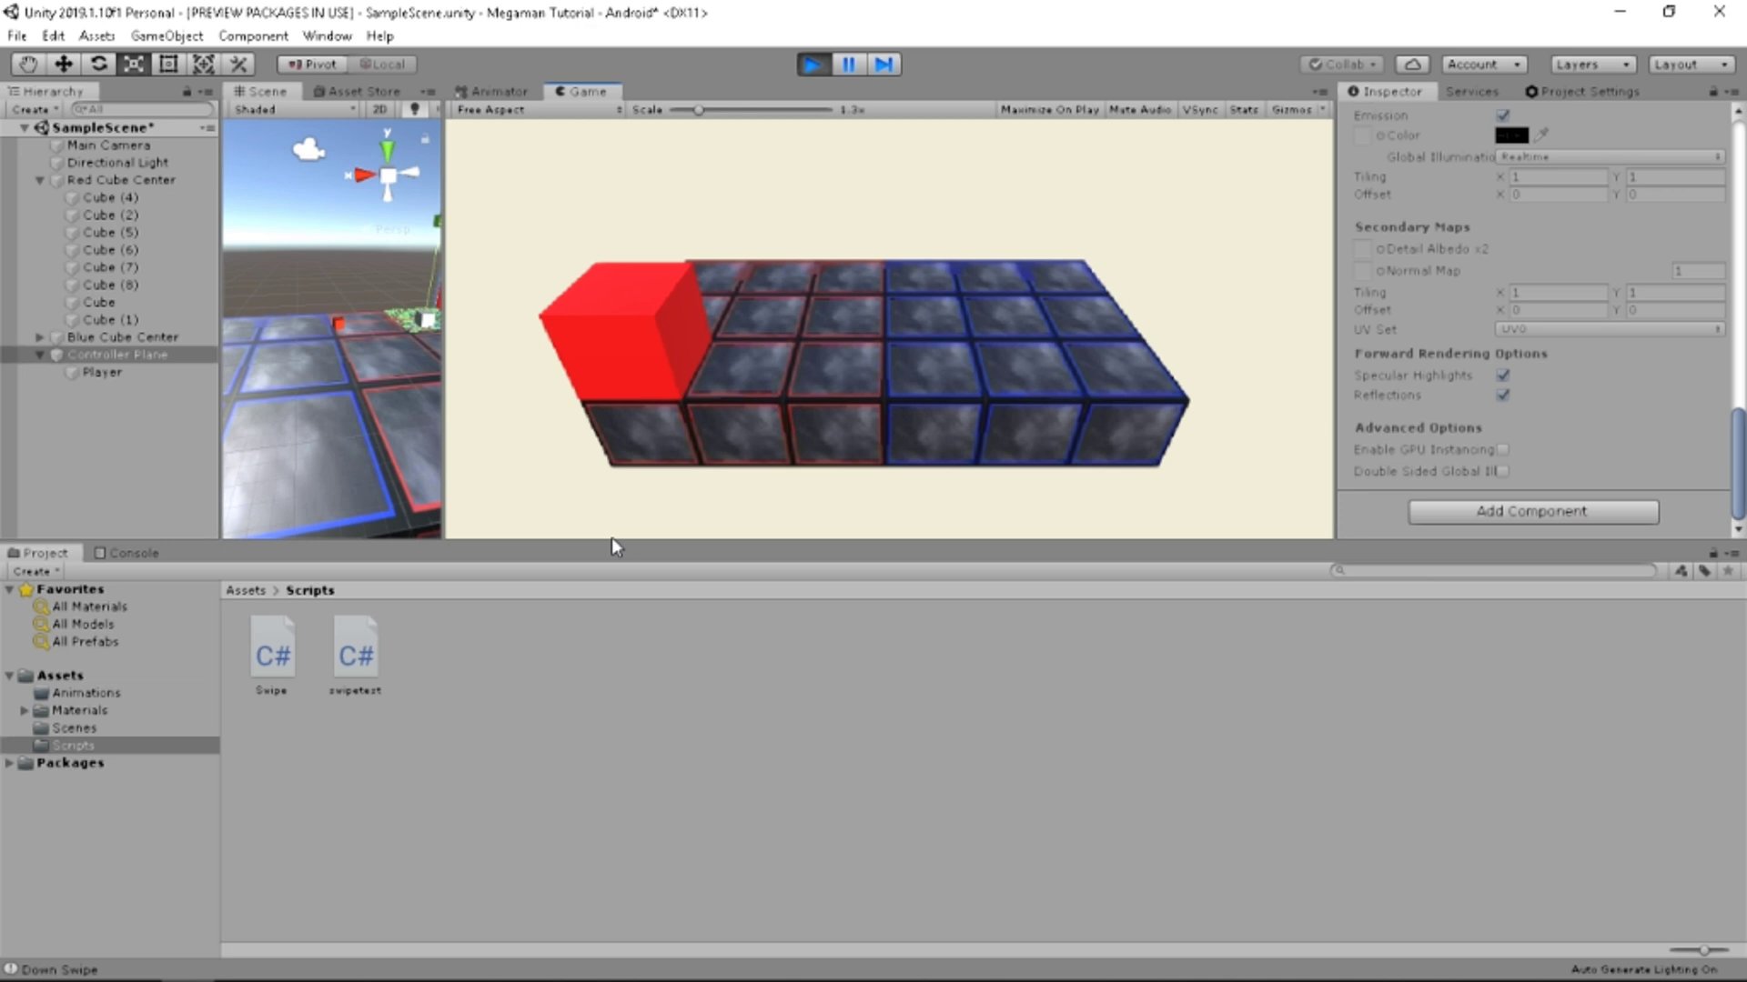
mouse_move(620, 387)
left_mouse_down()
mouse_move(951, 345)
mouse_move(1280, 402)
mouse_move(1091, 371)
mouse_move(1102, 230)
mouse_move(988, 275)
mouse_move(1033, 373)
left_mouse_up()
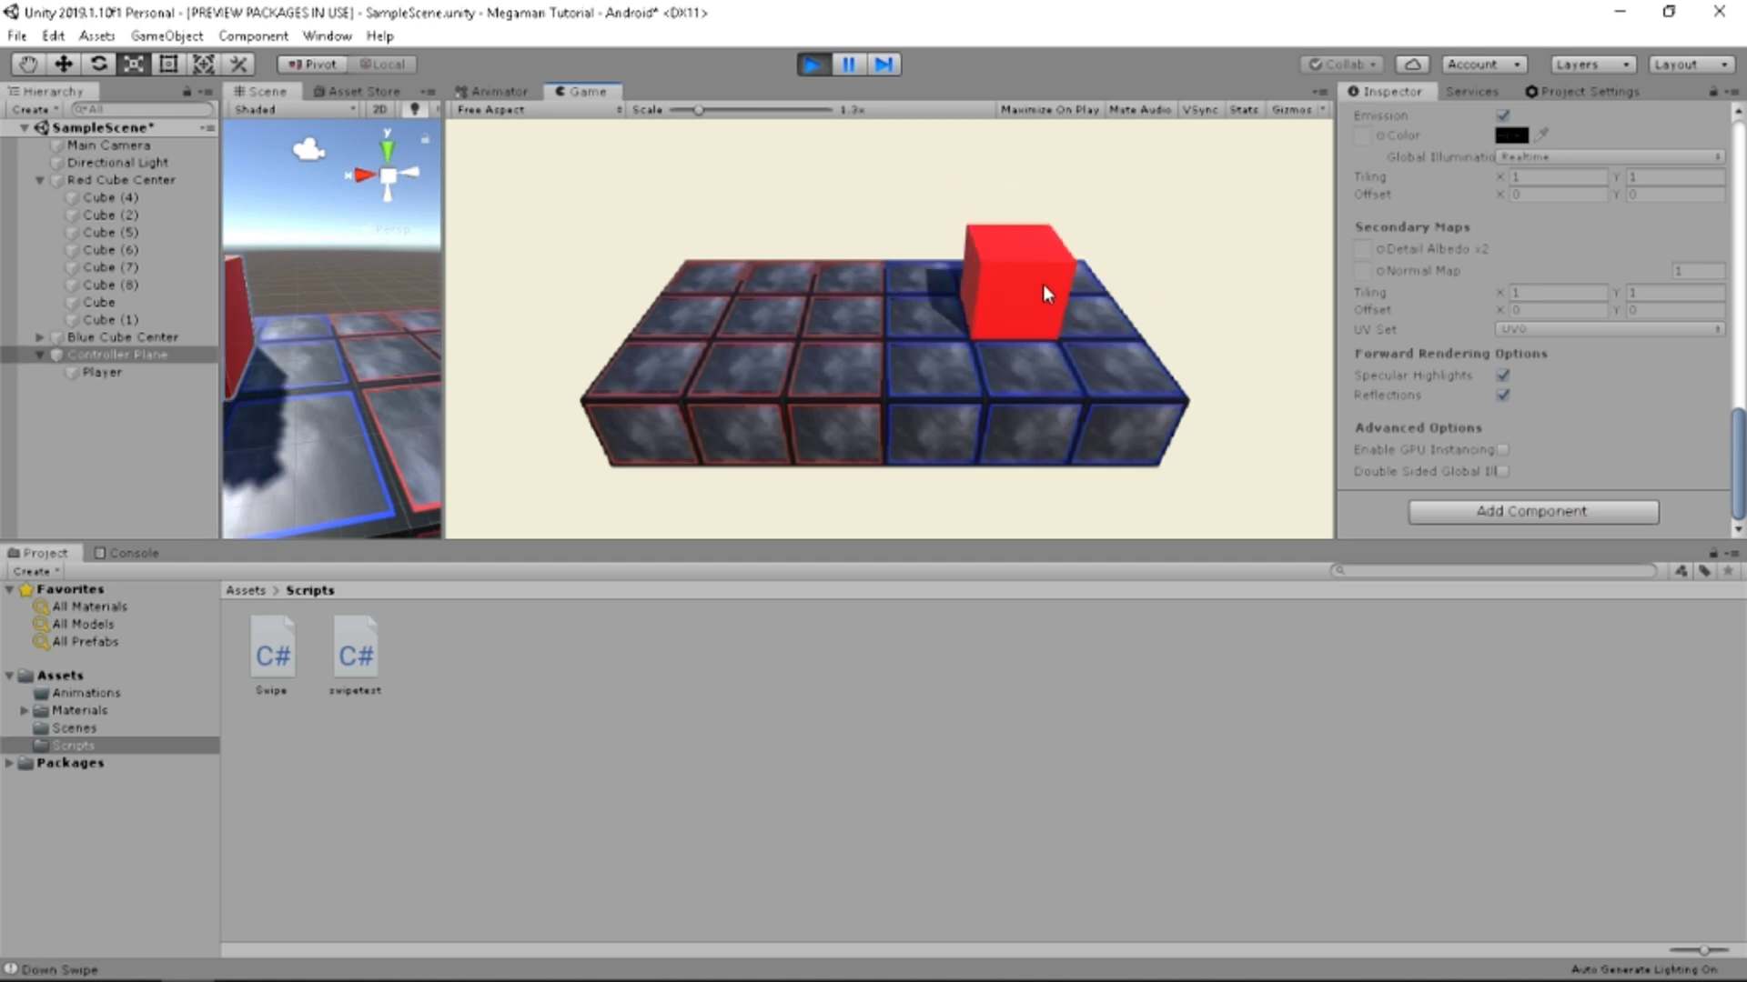
Roll the cube down, left, back and right a few more times, then end the playtest.
mouse_move(1042, 283)
left_mouse_down()
mouse_move(1039, 407)
mouse_move(853, 396)
left_mouse_up()
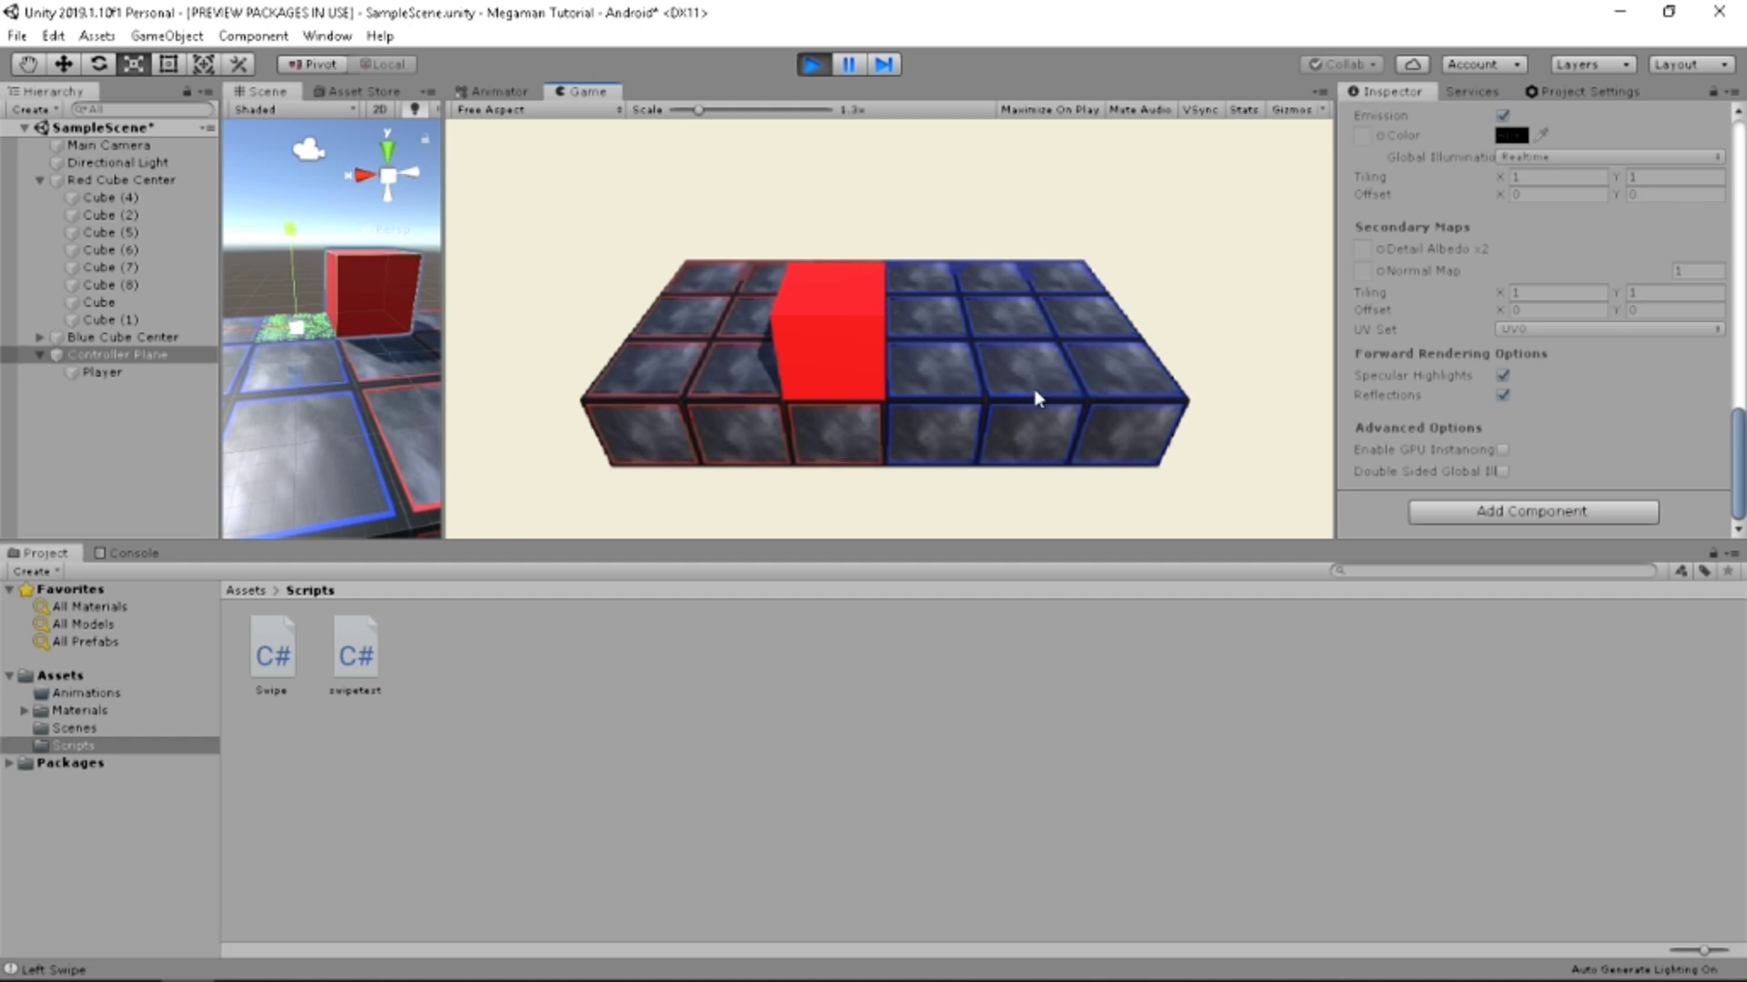
left_click_drag(850, 390, 1248, 370)
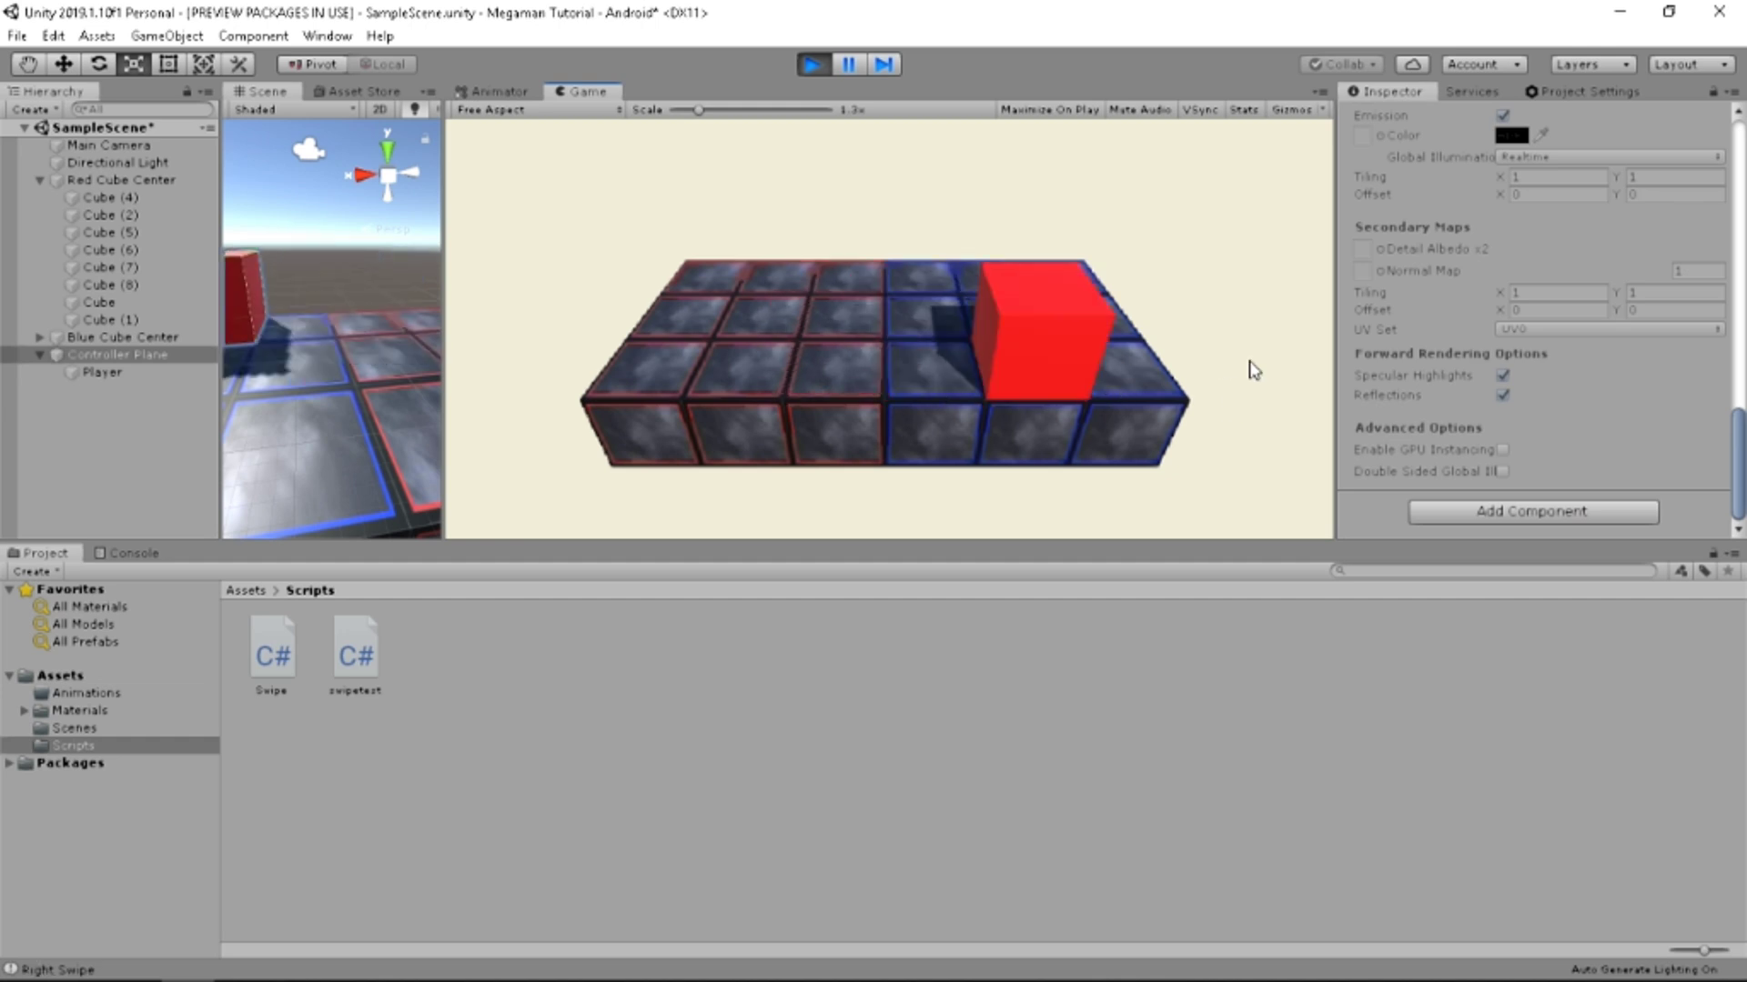
mouse_move(847, 362)
left_mouse_down()
mouse_move(810, 366)
mouse_move(838, 305)
mouse_move(1167, 347)
left_mouse_up()
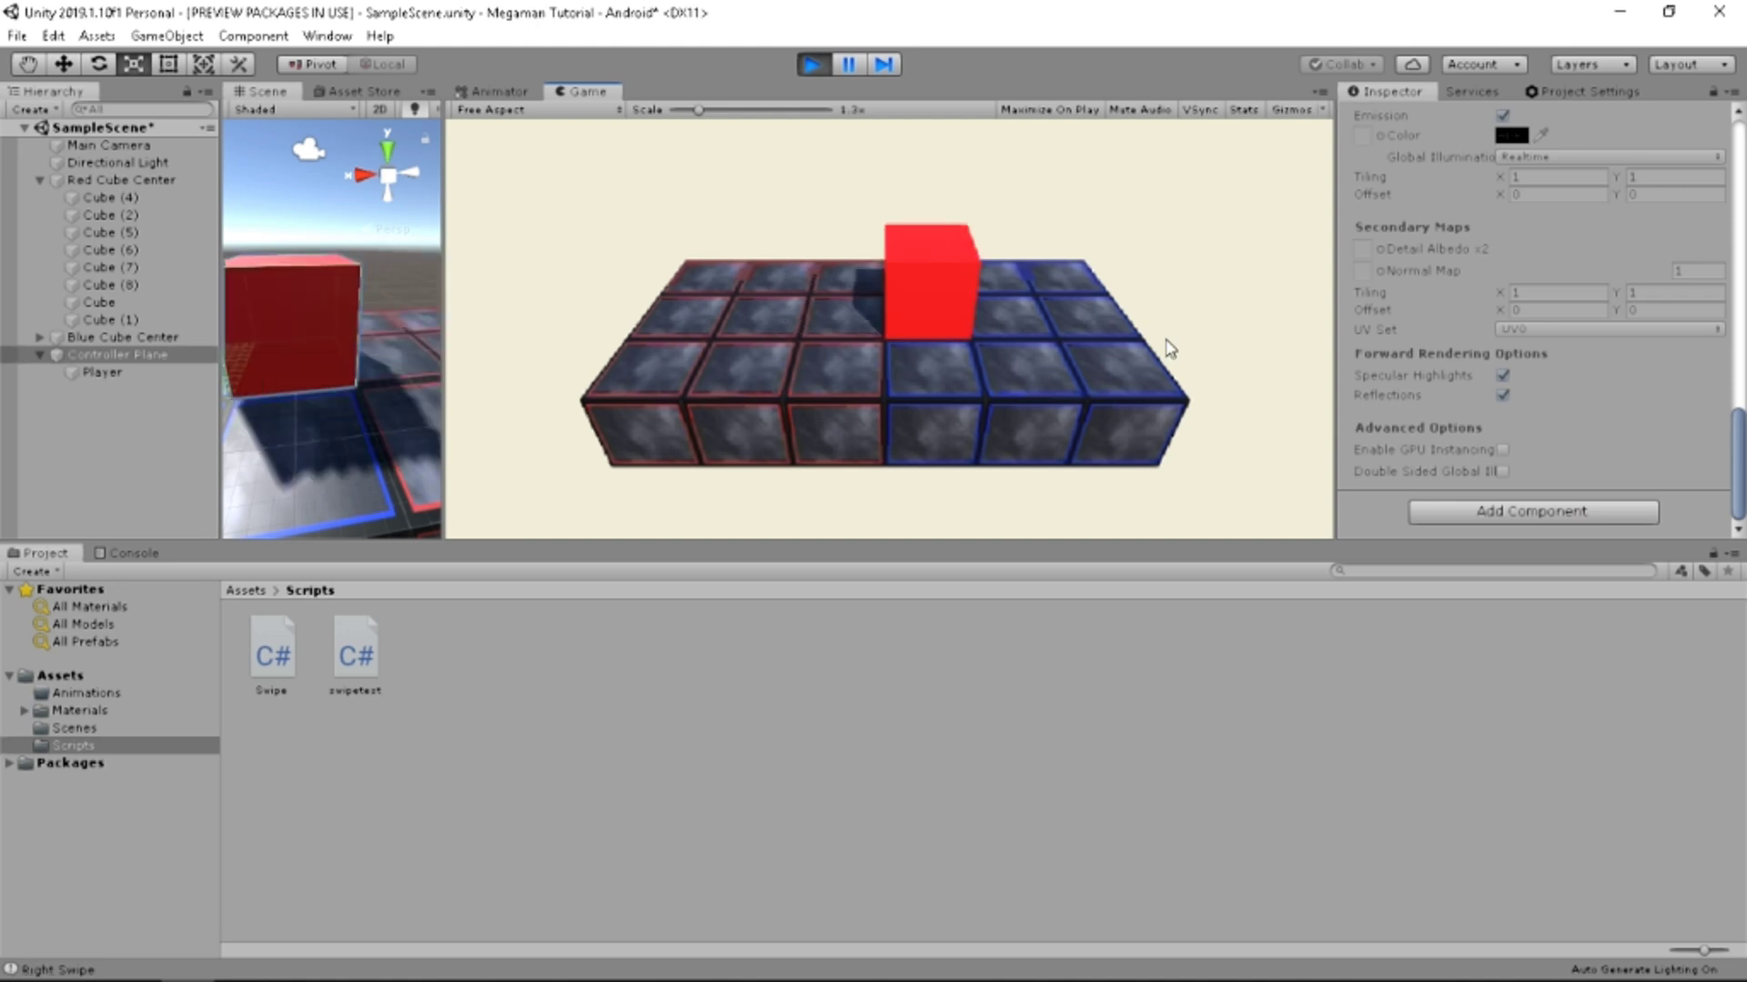
left_click(818, 65)
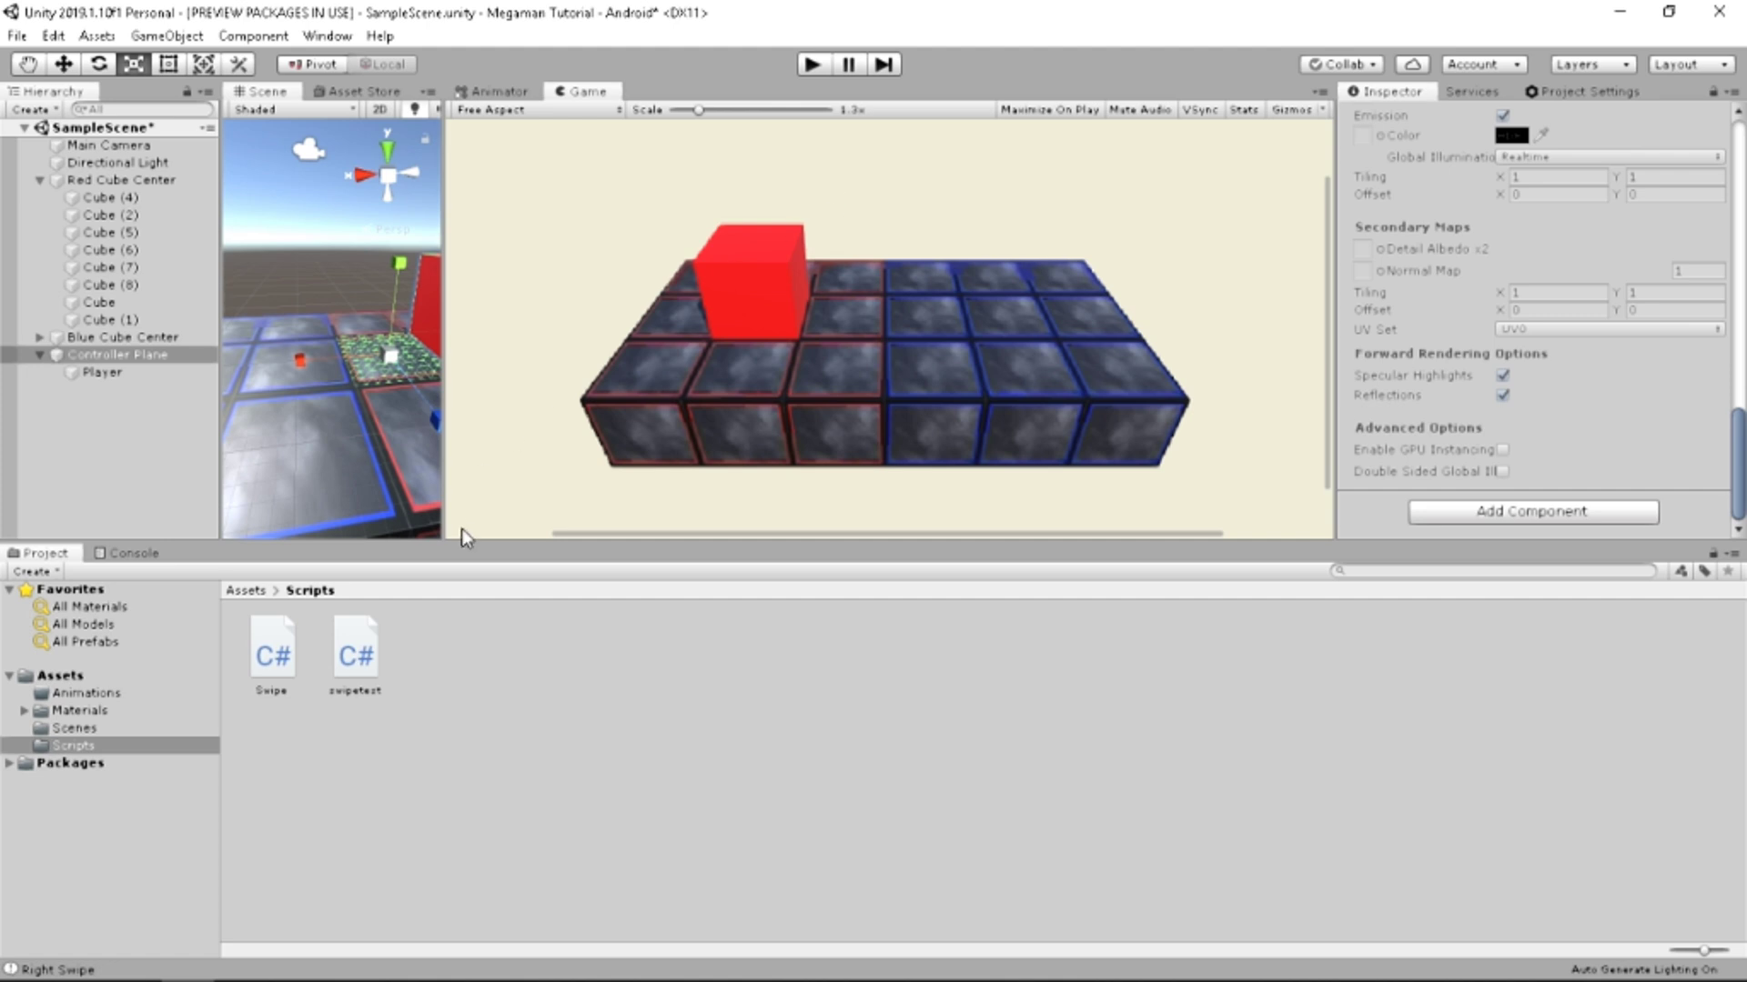
Preview the Swipe.cs script in the Inspector and launch it in Visual Studio for editing.
left_click(290, 652)
double_click(286, 642)
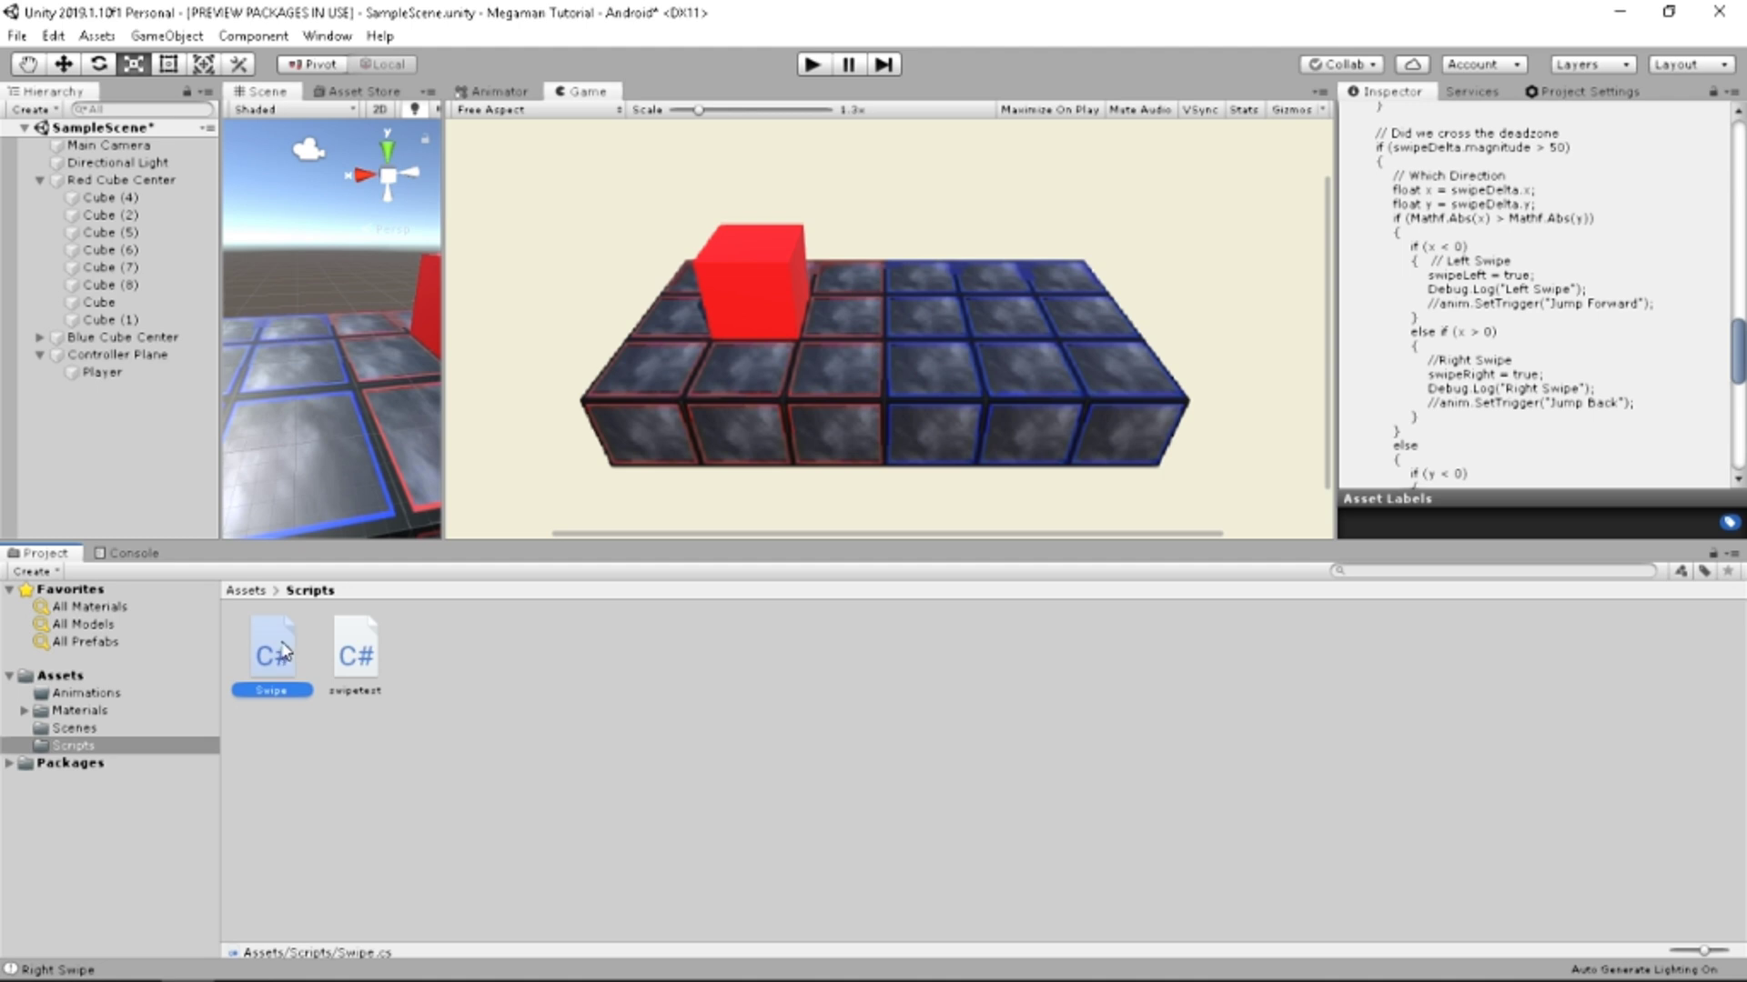
scroll(1582, 410, "up", 3)
scroll(1583, 406, "up", 10)
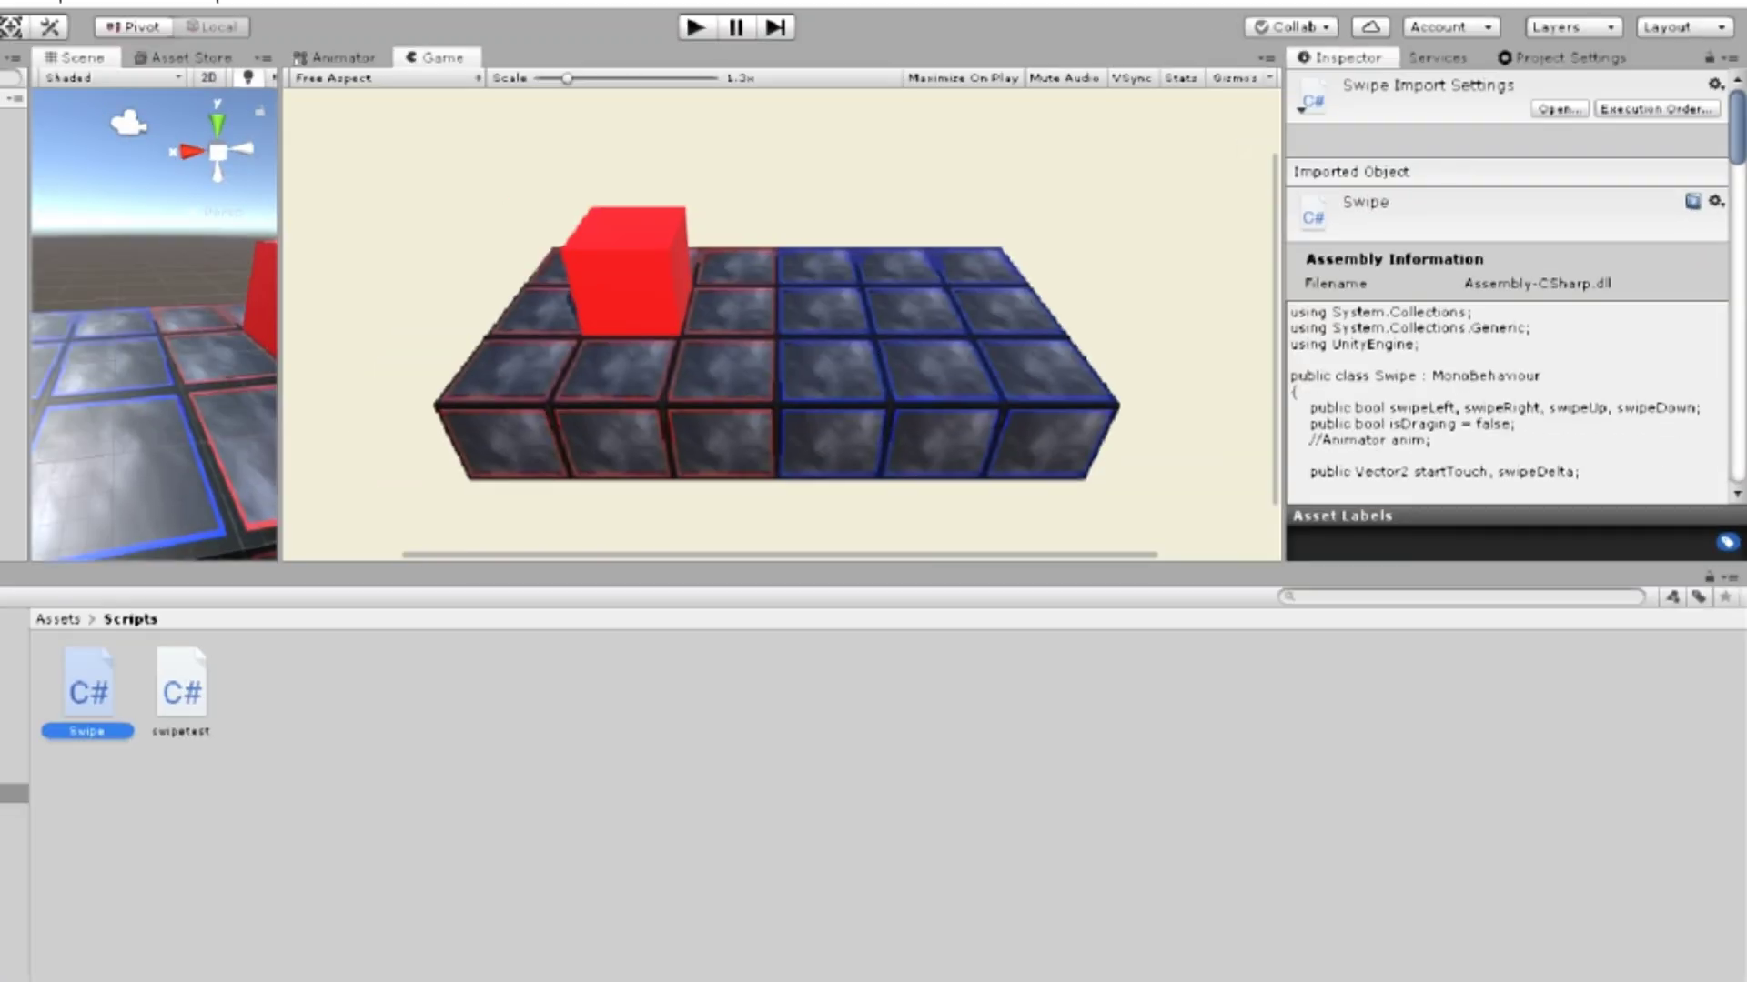
scroll(1543, 356, "down", 5)
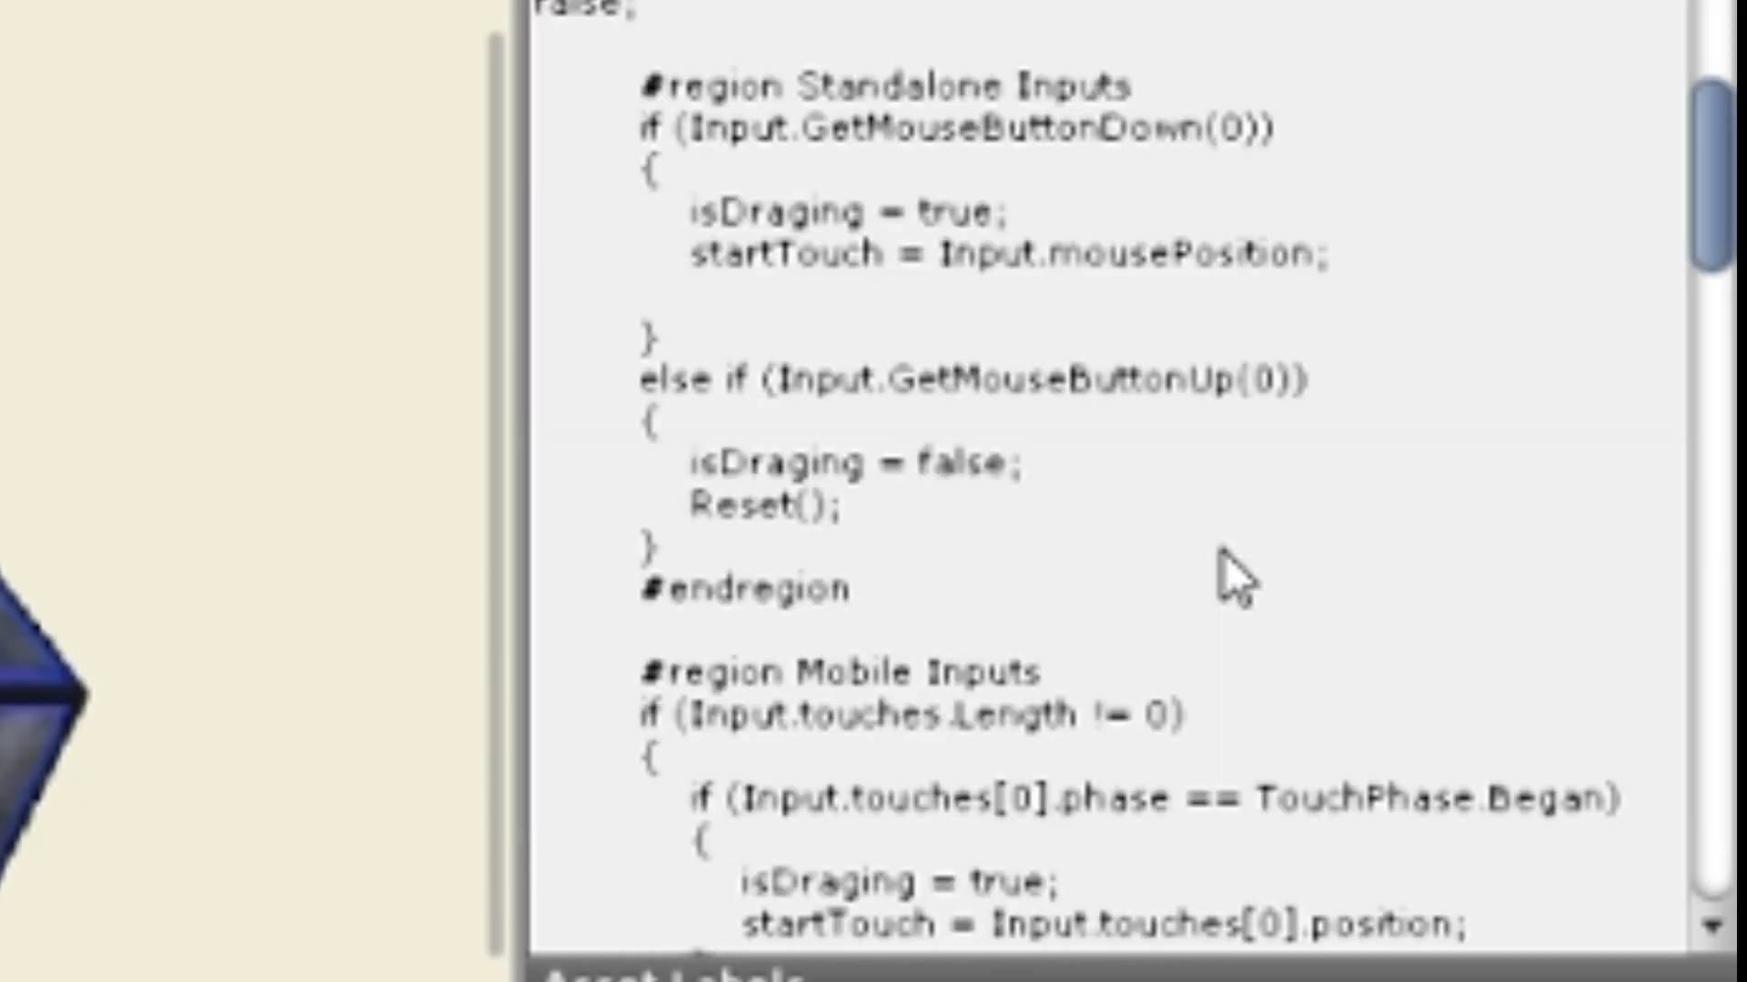
scroll(1224, 557, "down", 5)
scroll(1225, 557, "down", 5)
scroll(1224, 557, "down", 5)
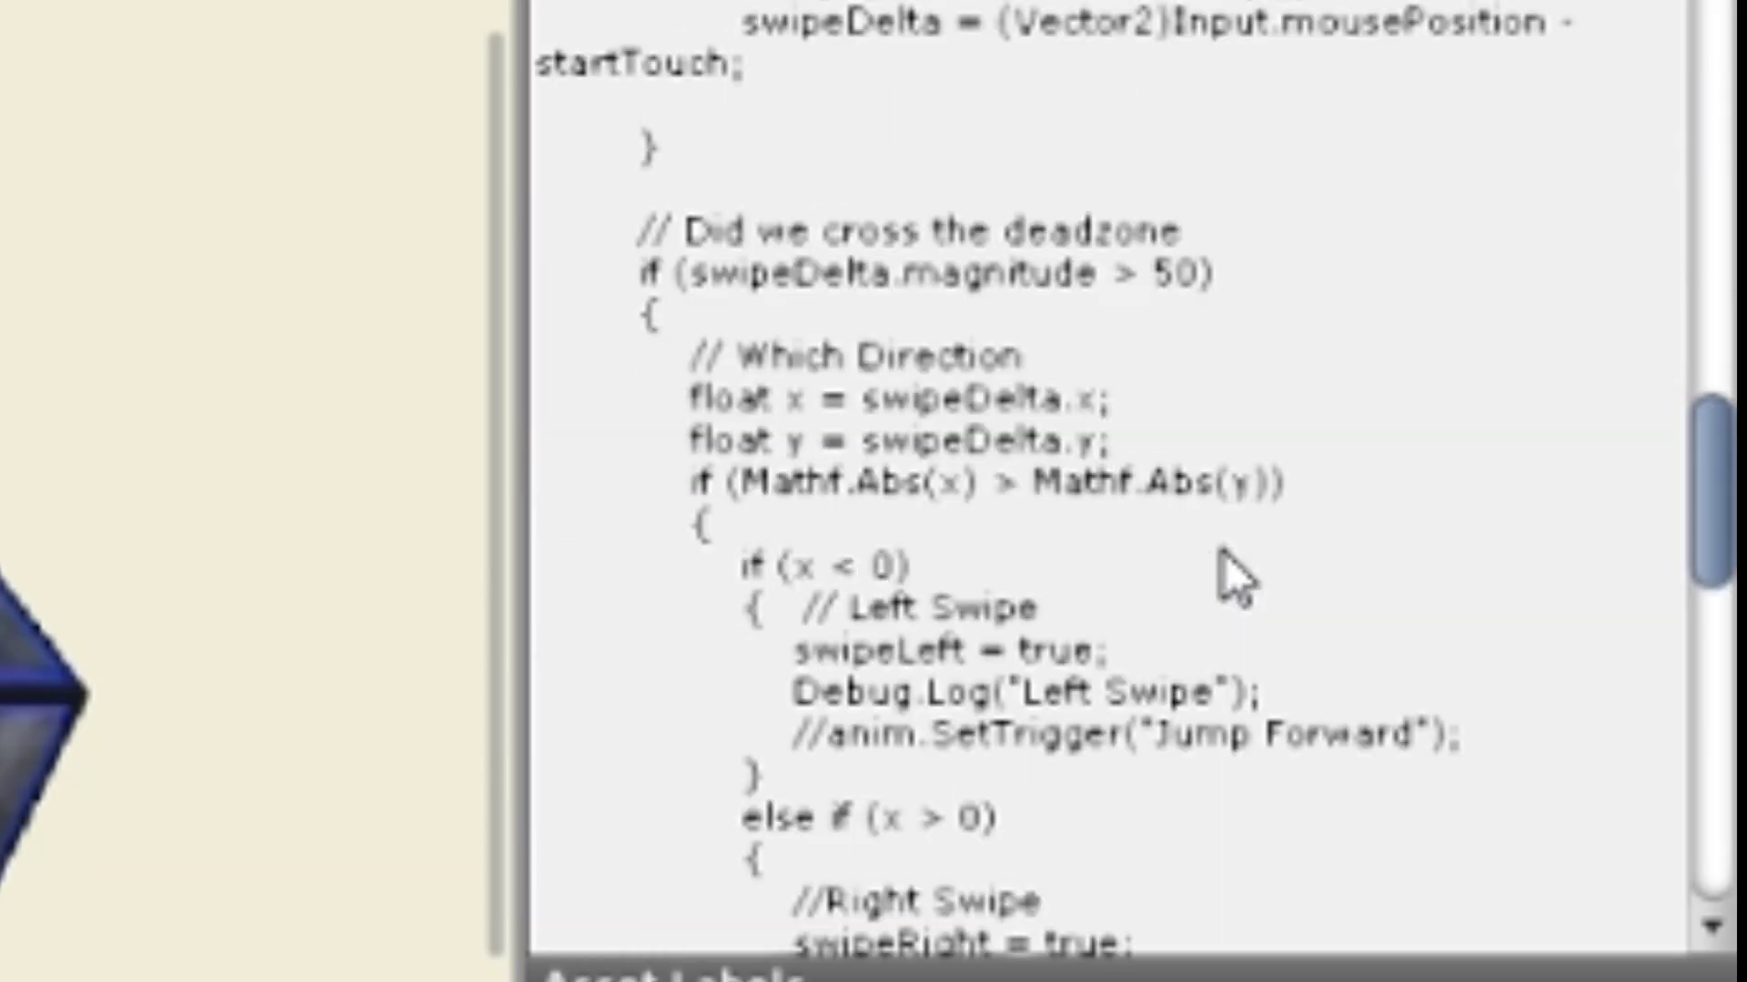
scroll(1225, 557, "down", 5)
scroll(1224, 557, "down", 5)
scroll(1224, 558, "down", 5)
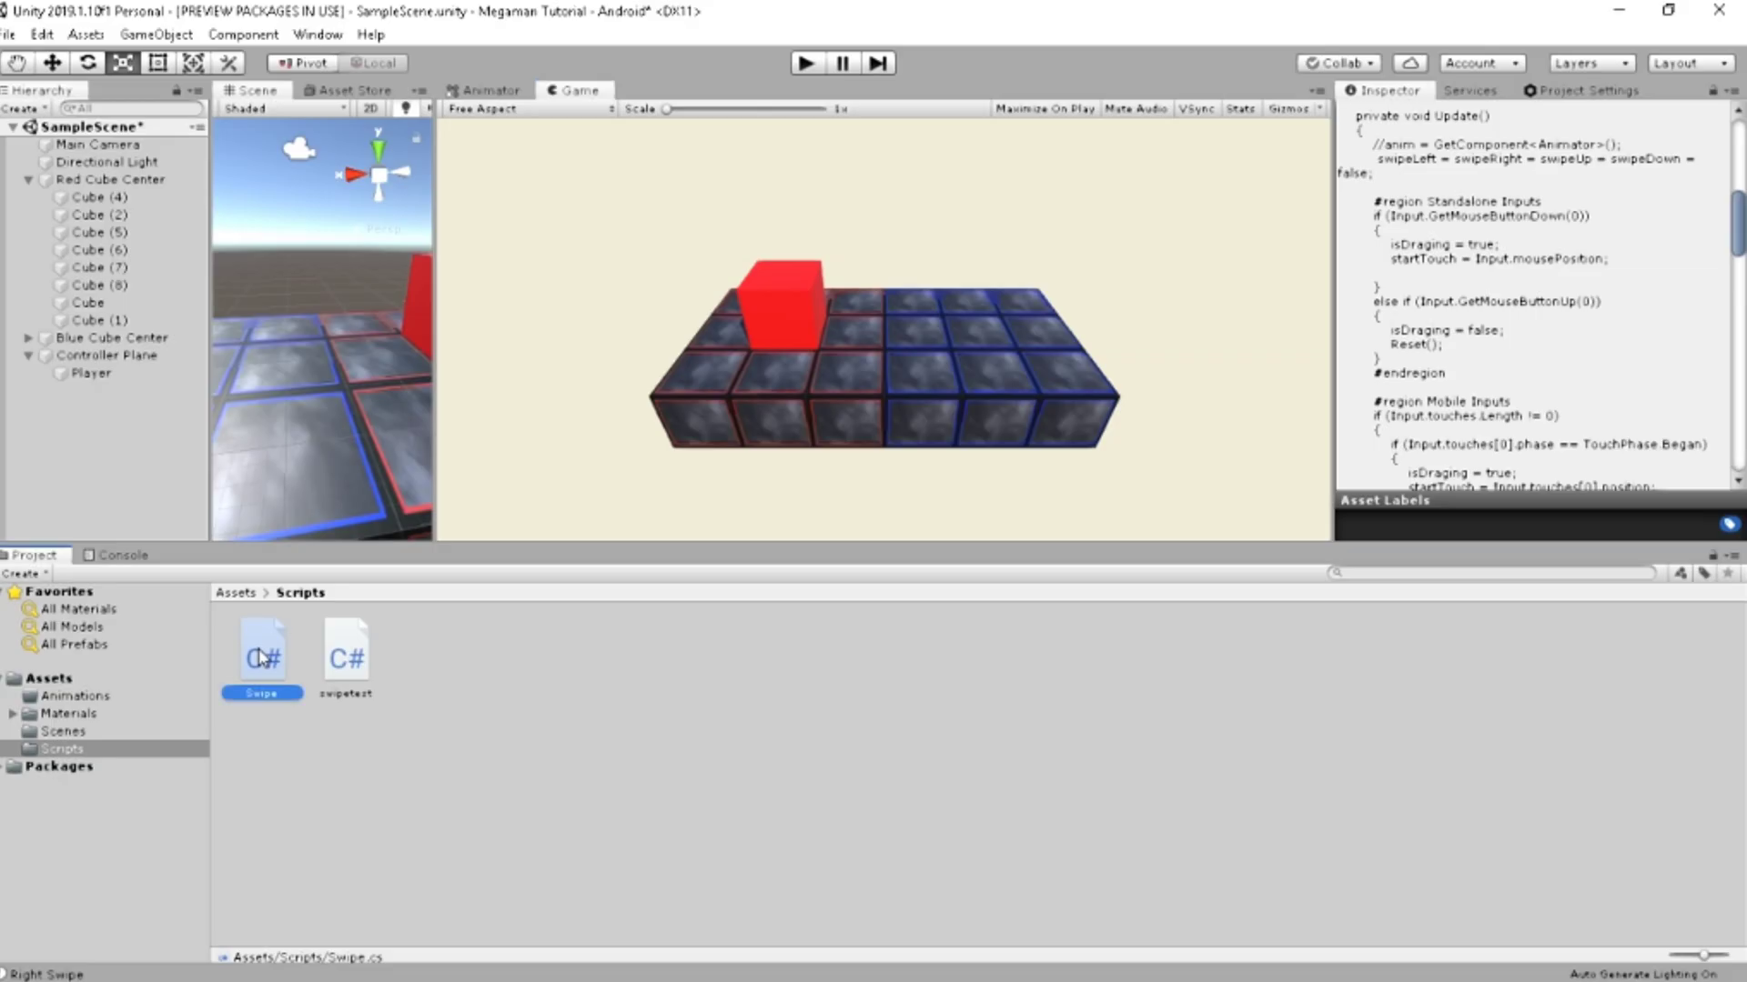
double_click(265, 655)
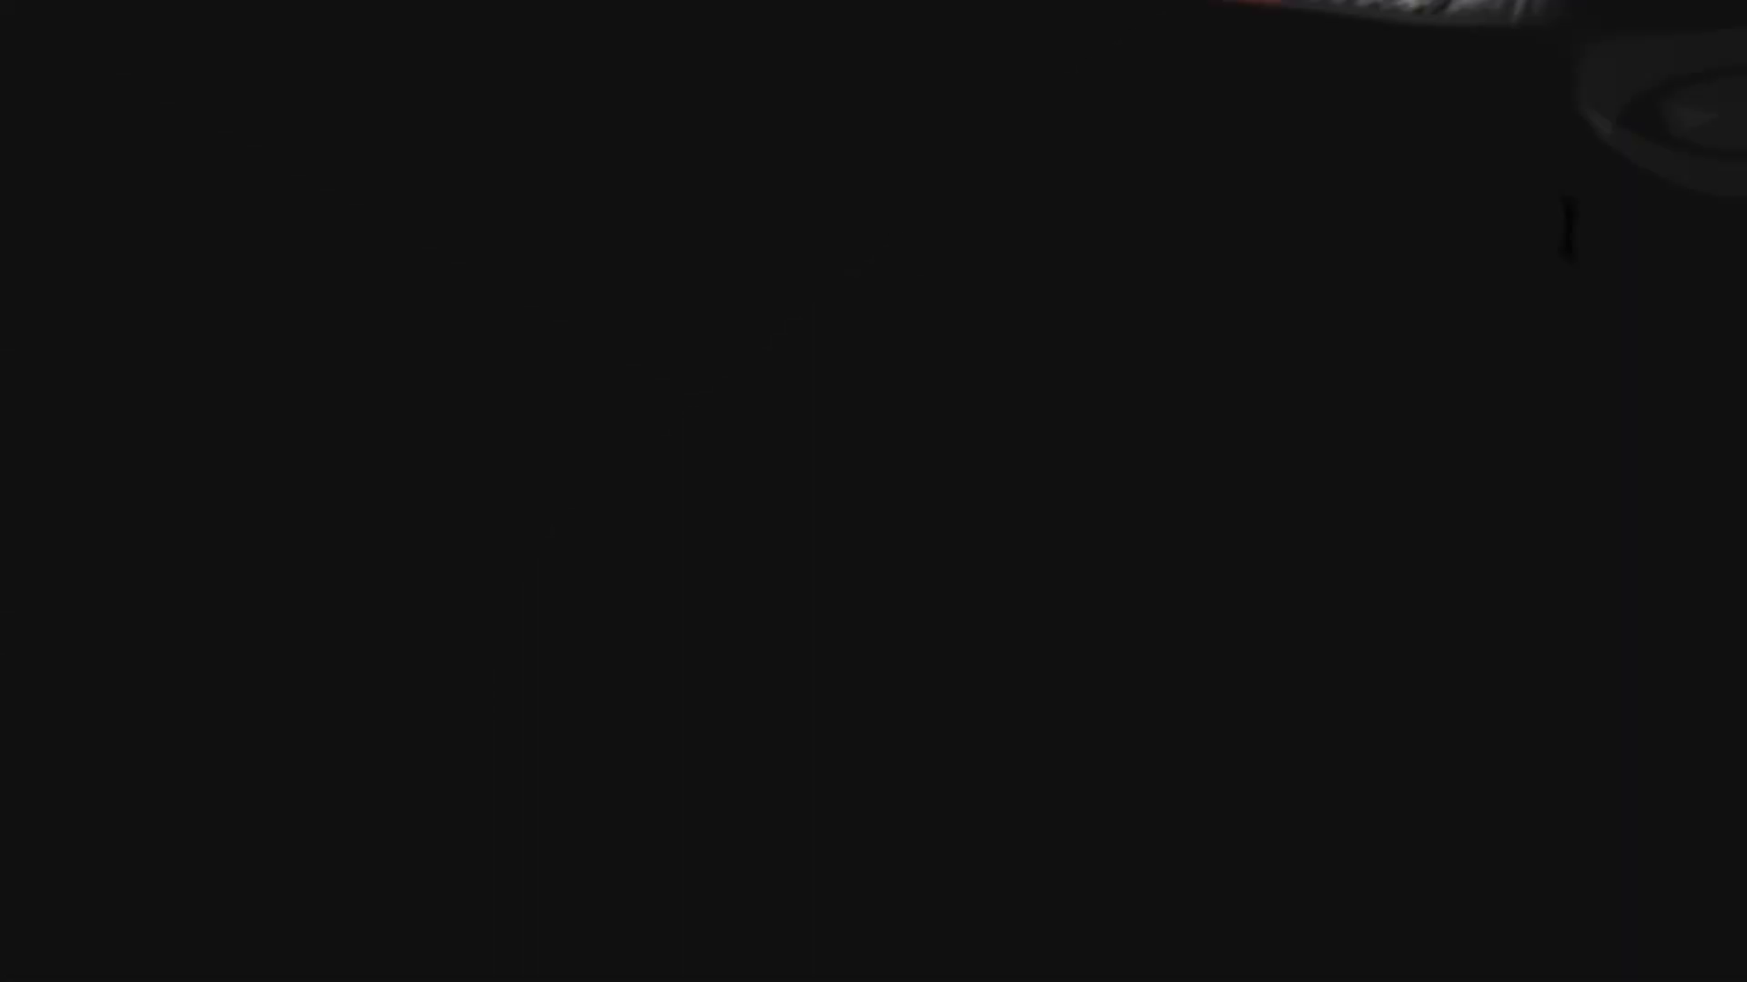
Change the MoveTowards speed to 3f * Time.deltaTime, then save via Attach to Unity.
key("BackSpace")
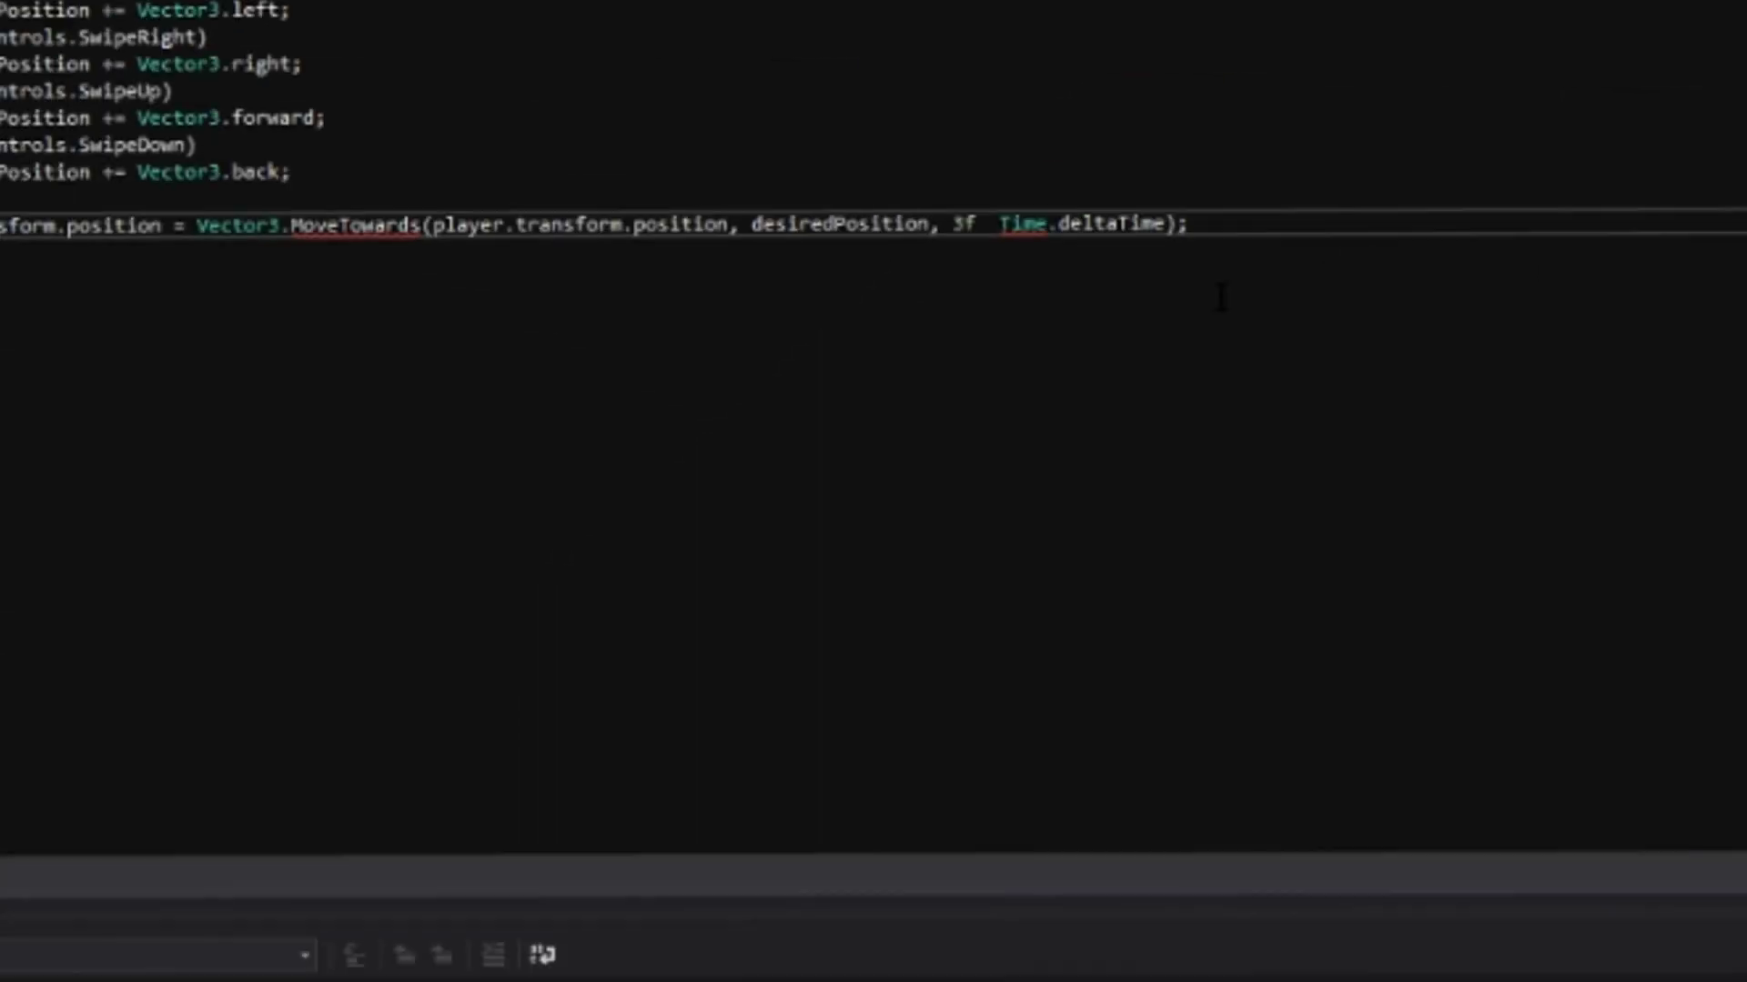
type("*")
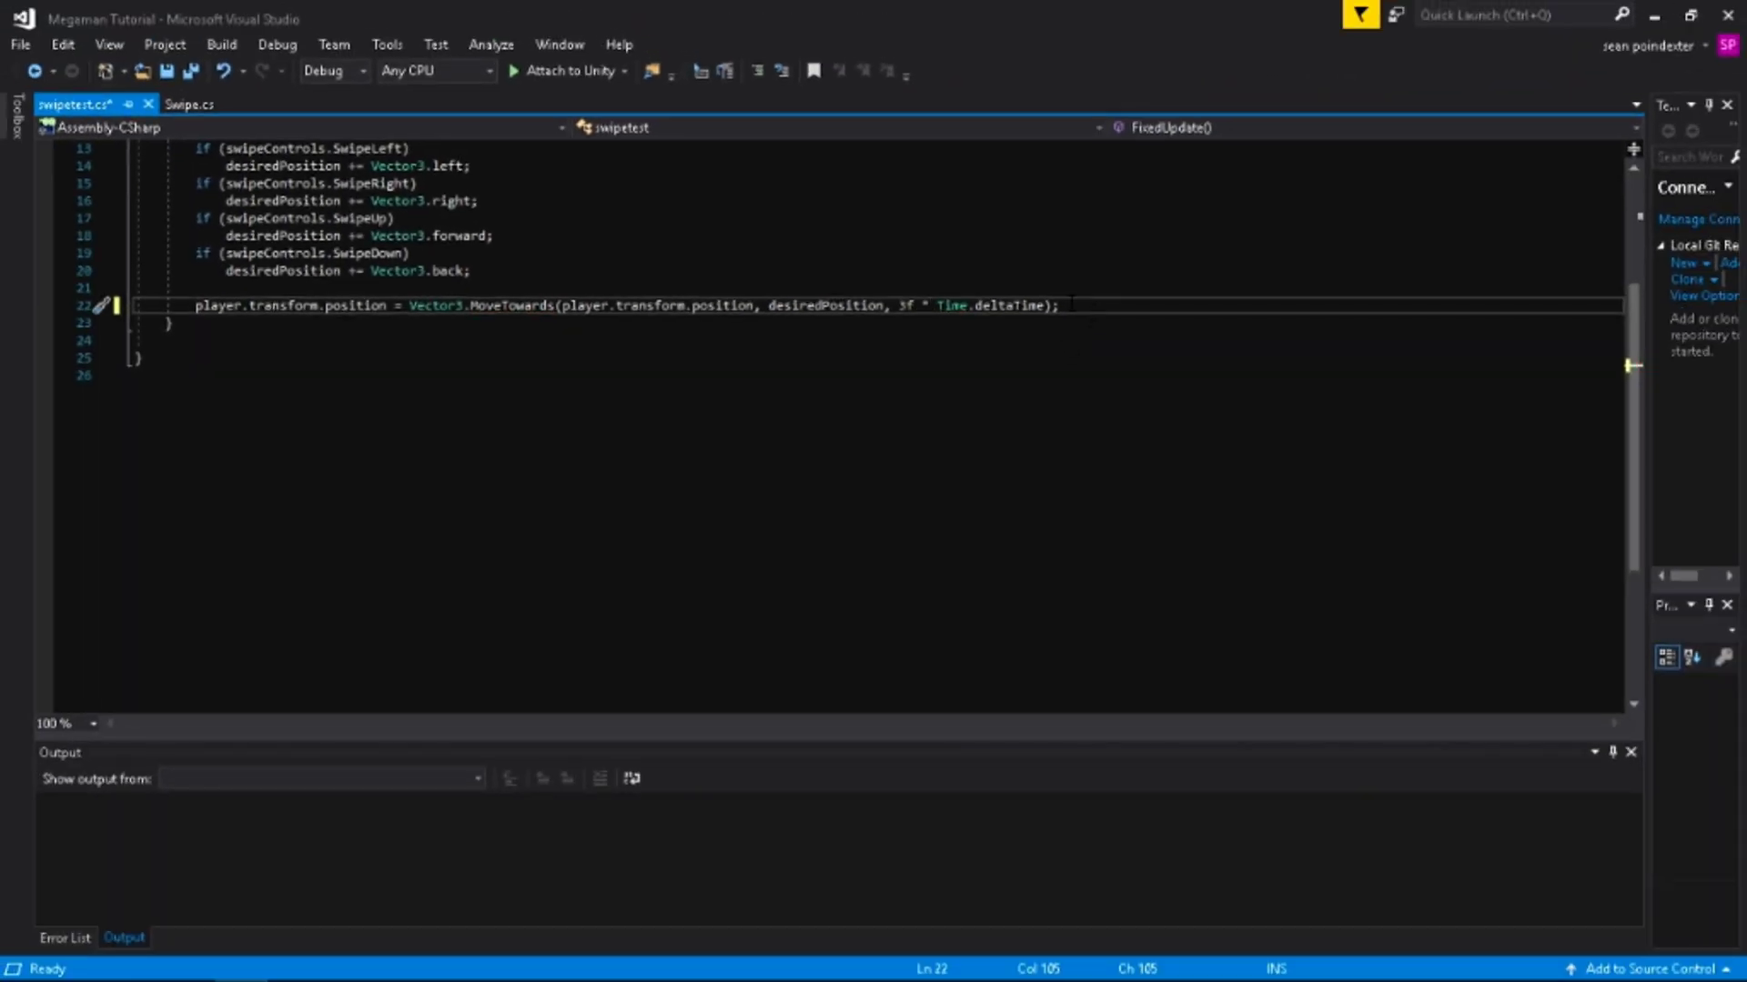
left_click(548, 73)
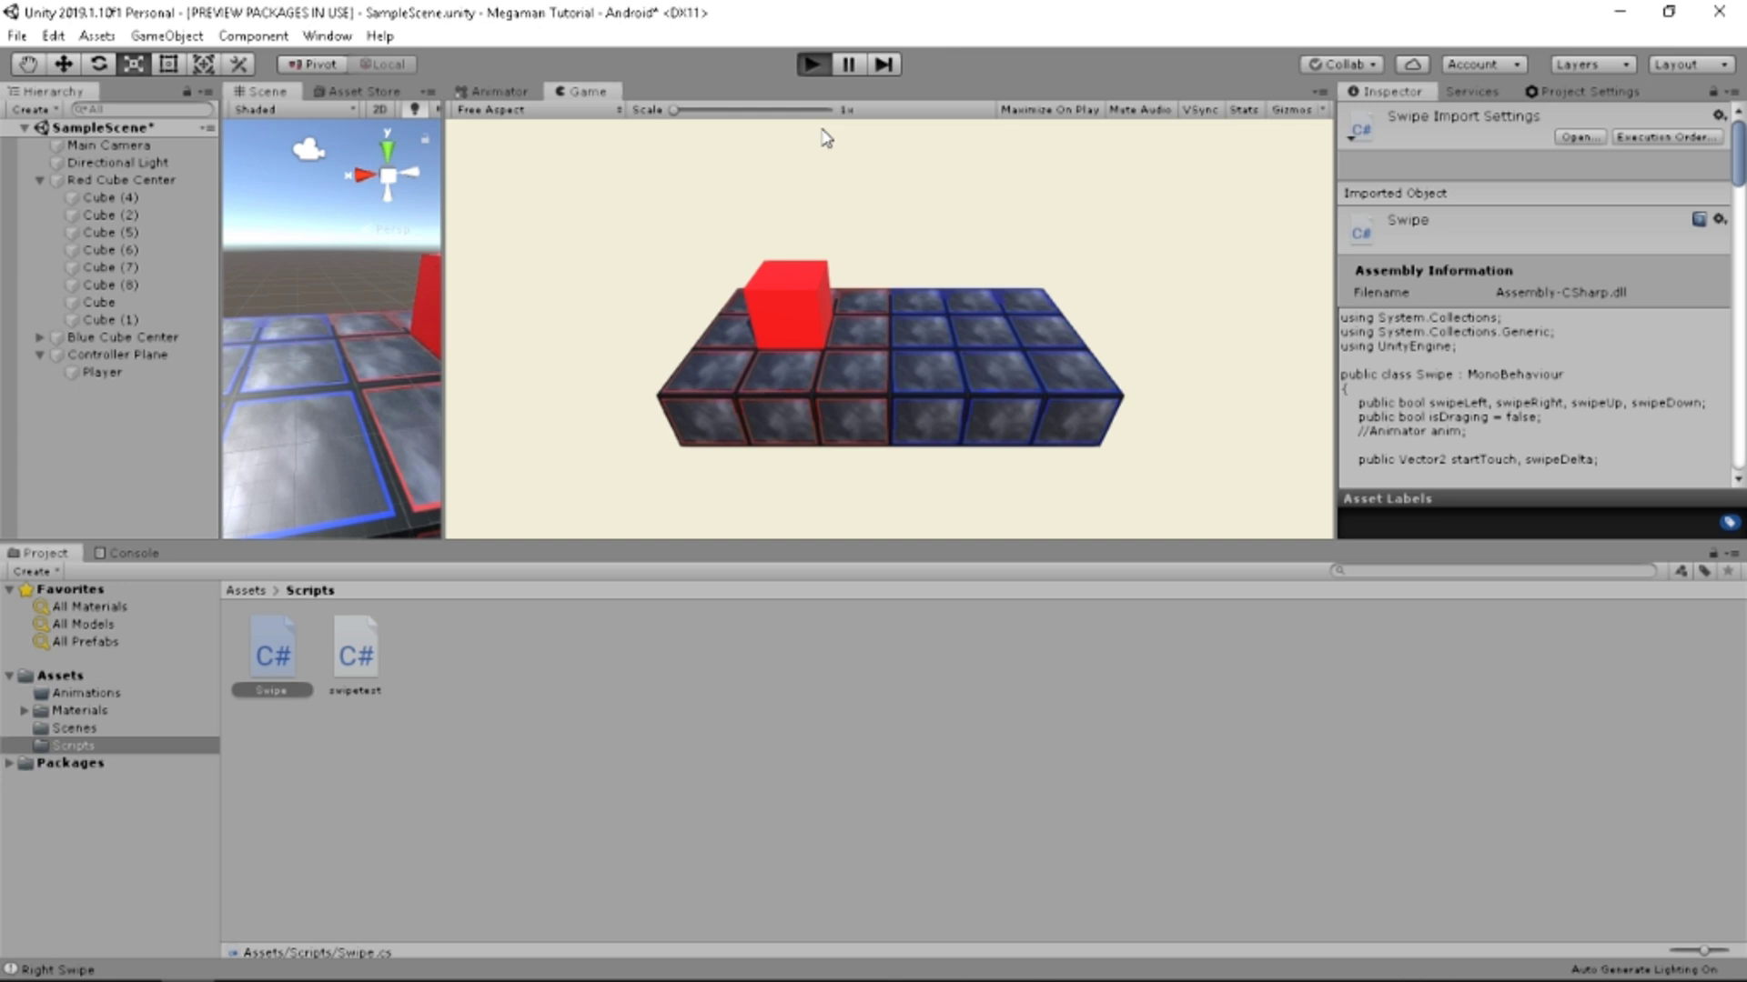
Playtest the red cube, swiping it left and right tile by tile past the board's left edge.
left_click_drag(762, 307, 954, 337)
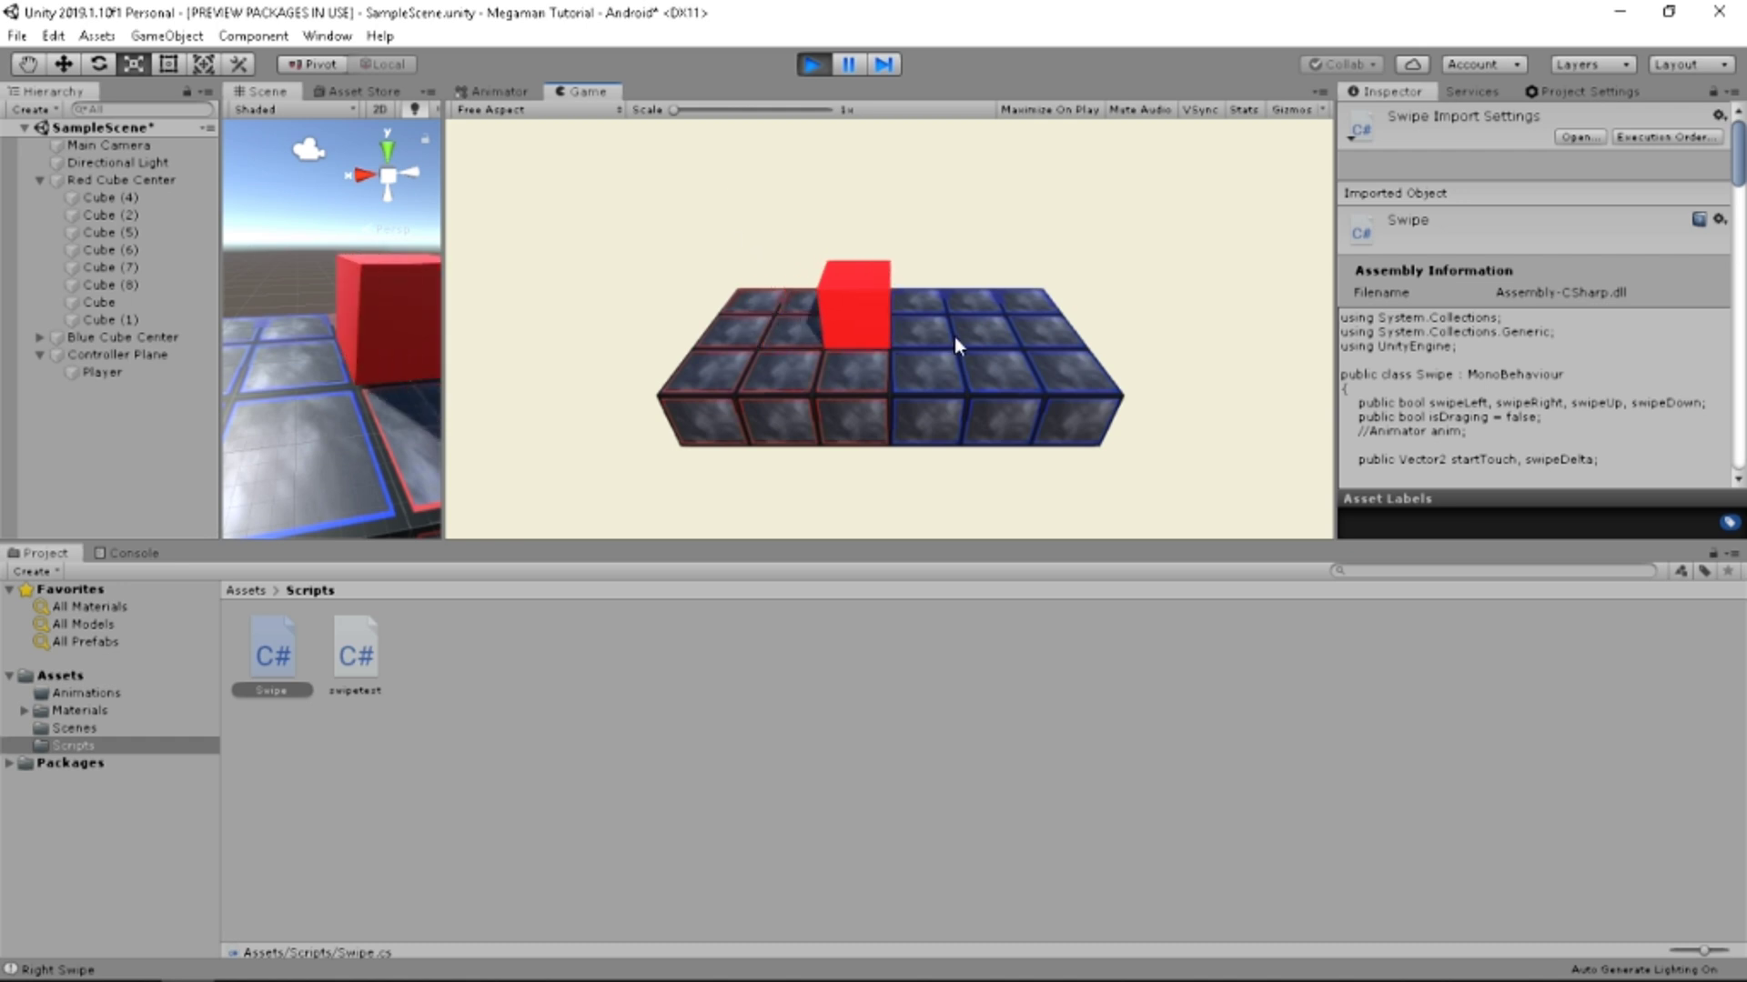
left_click_drag(869, 272, 787, 279)
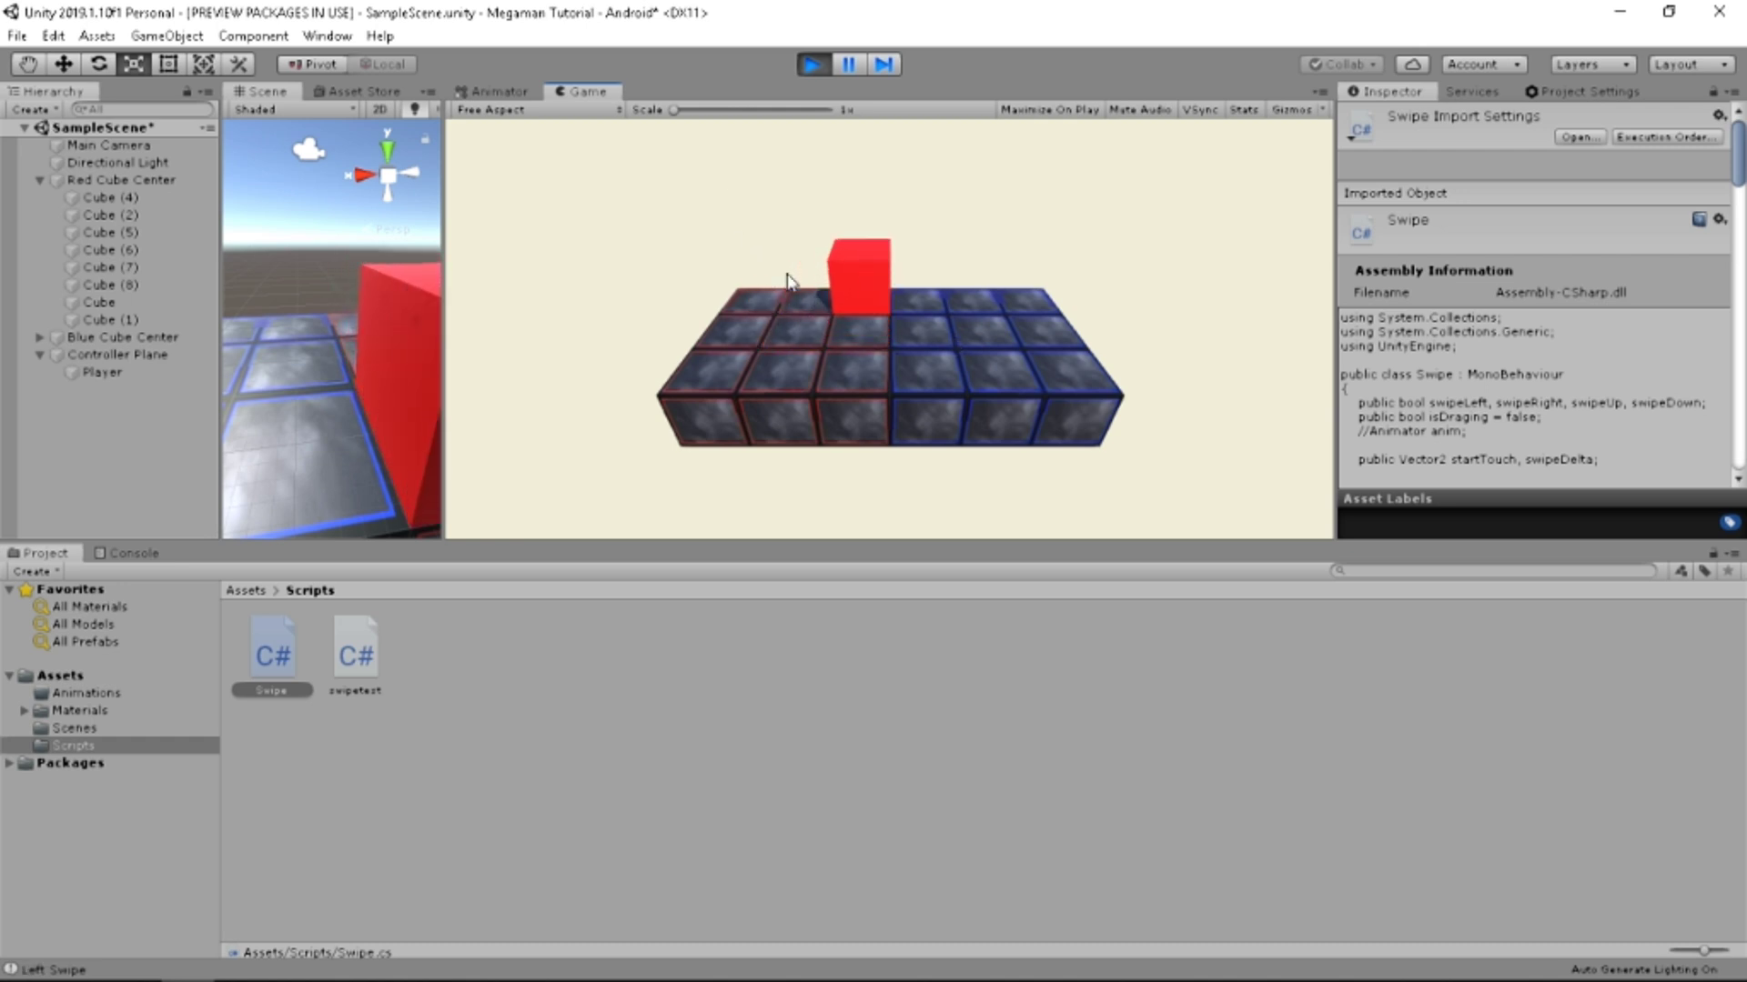
left_click_drag(925, 298, 674, 297)
left_click_drag(849, 287, 733, 294)
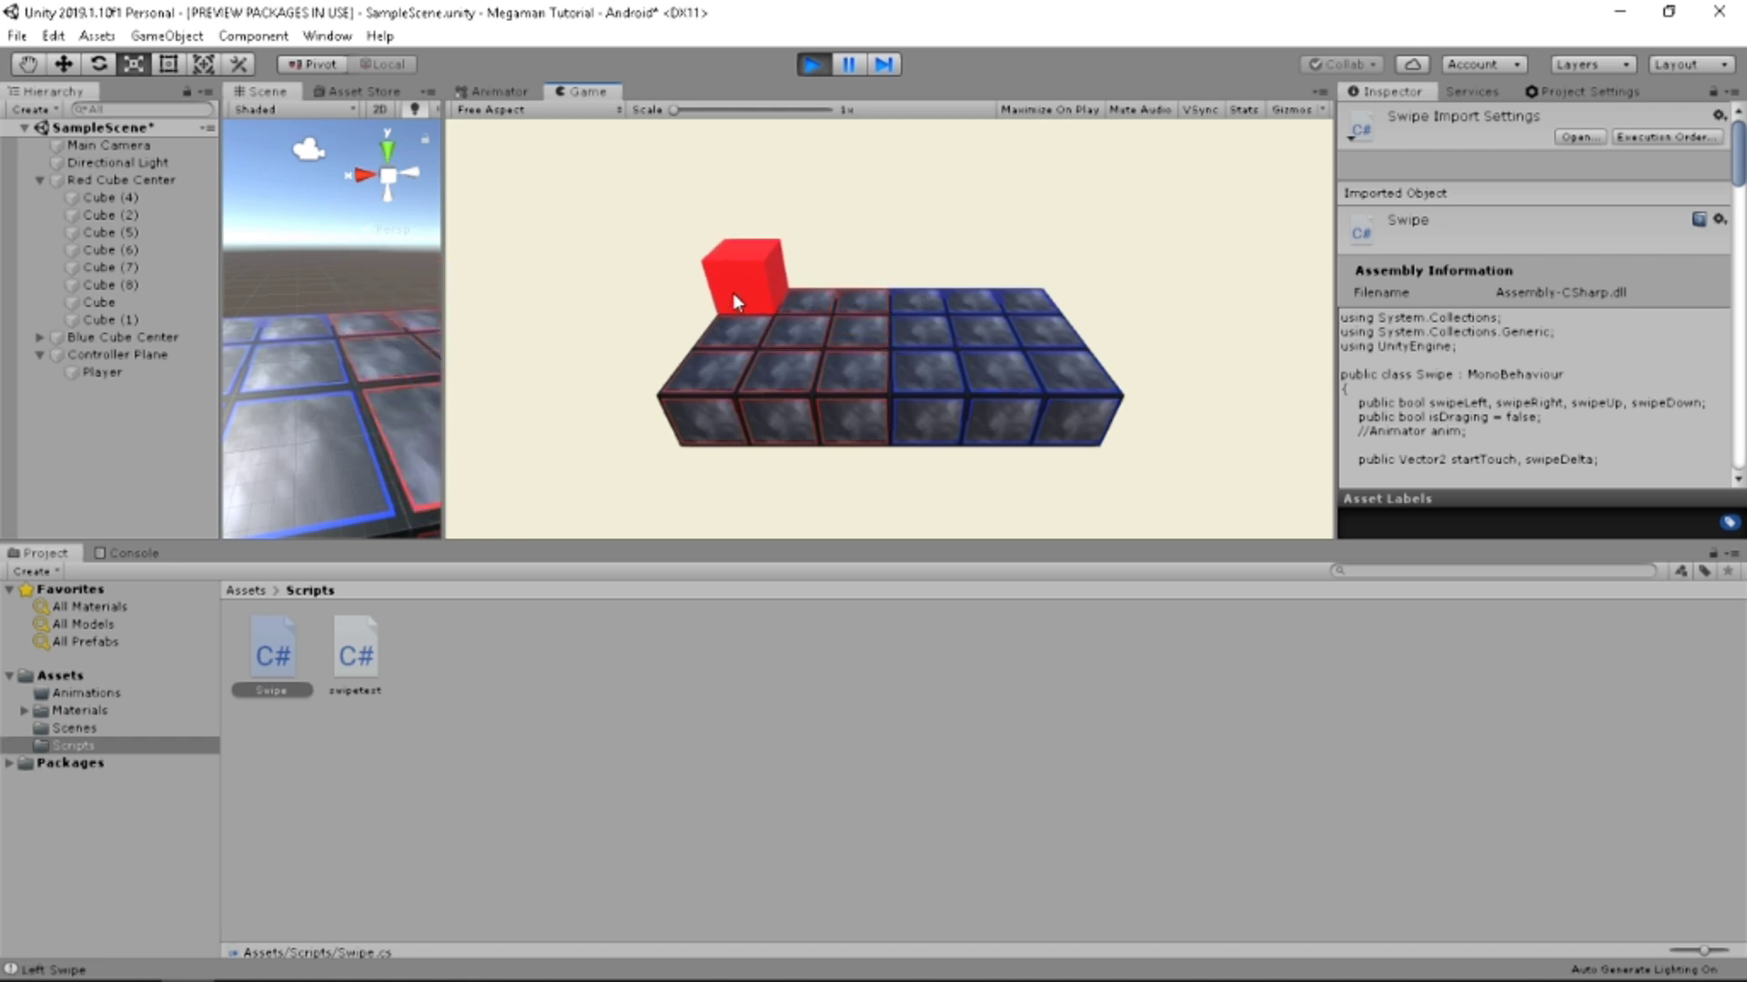
left_click_drag(698, 397, 864, 311)
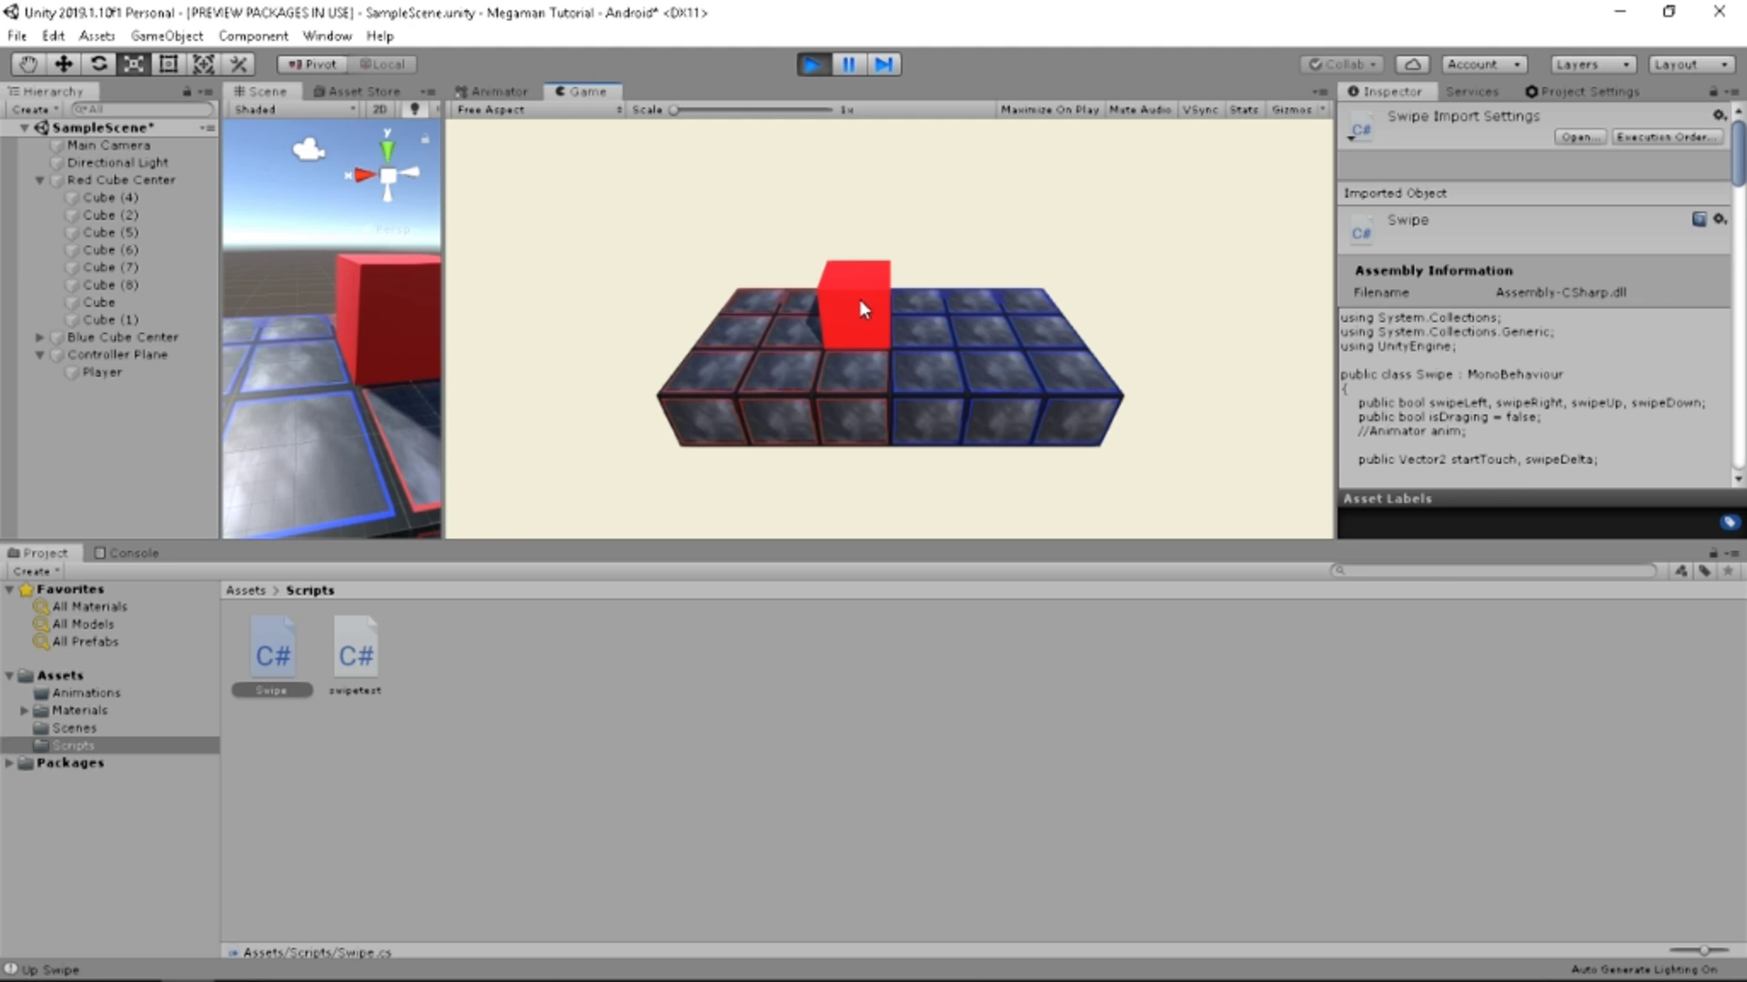
left_click_drag(843, 316, 621, 319)
left_click_drag(801, 327, 547, 331)
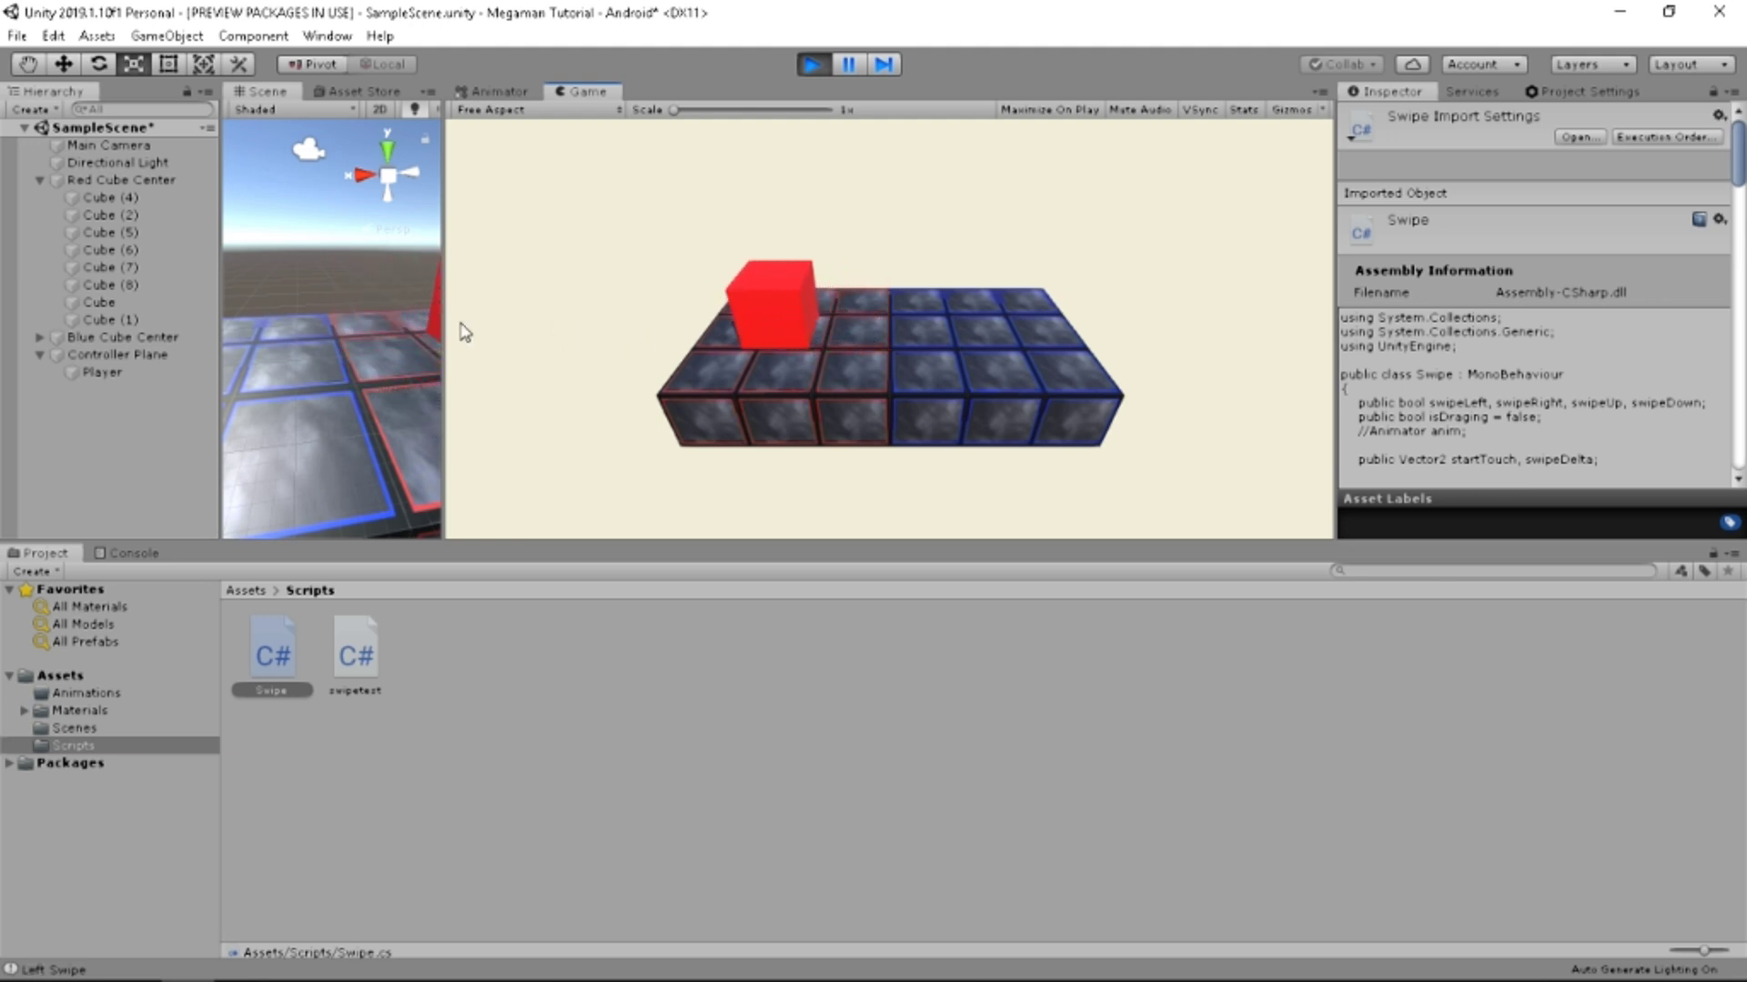
left_click_drag(755, 341, 487, 341)
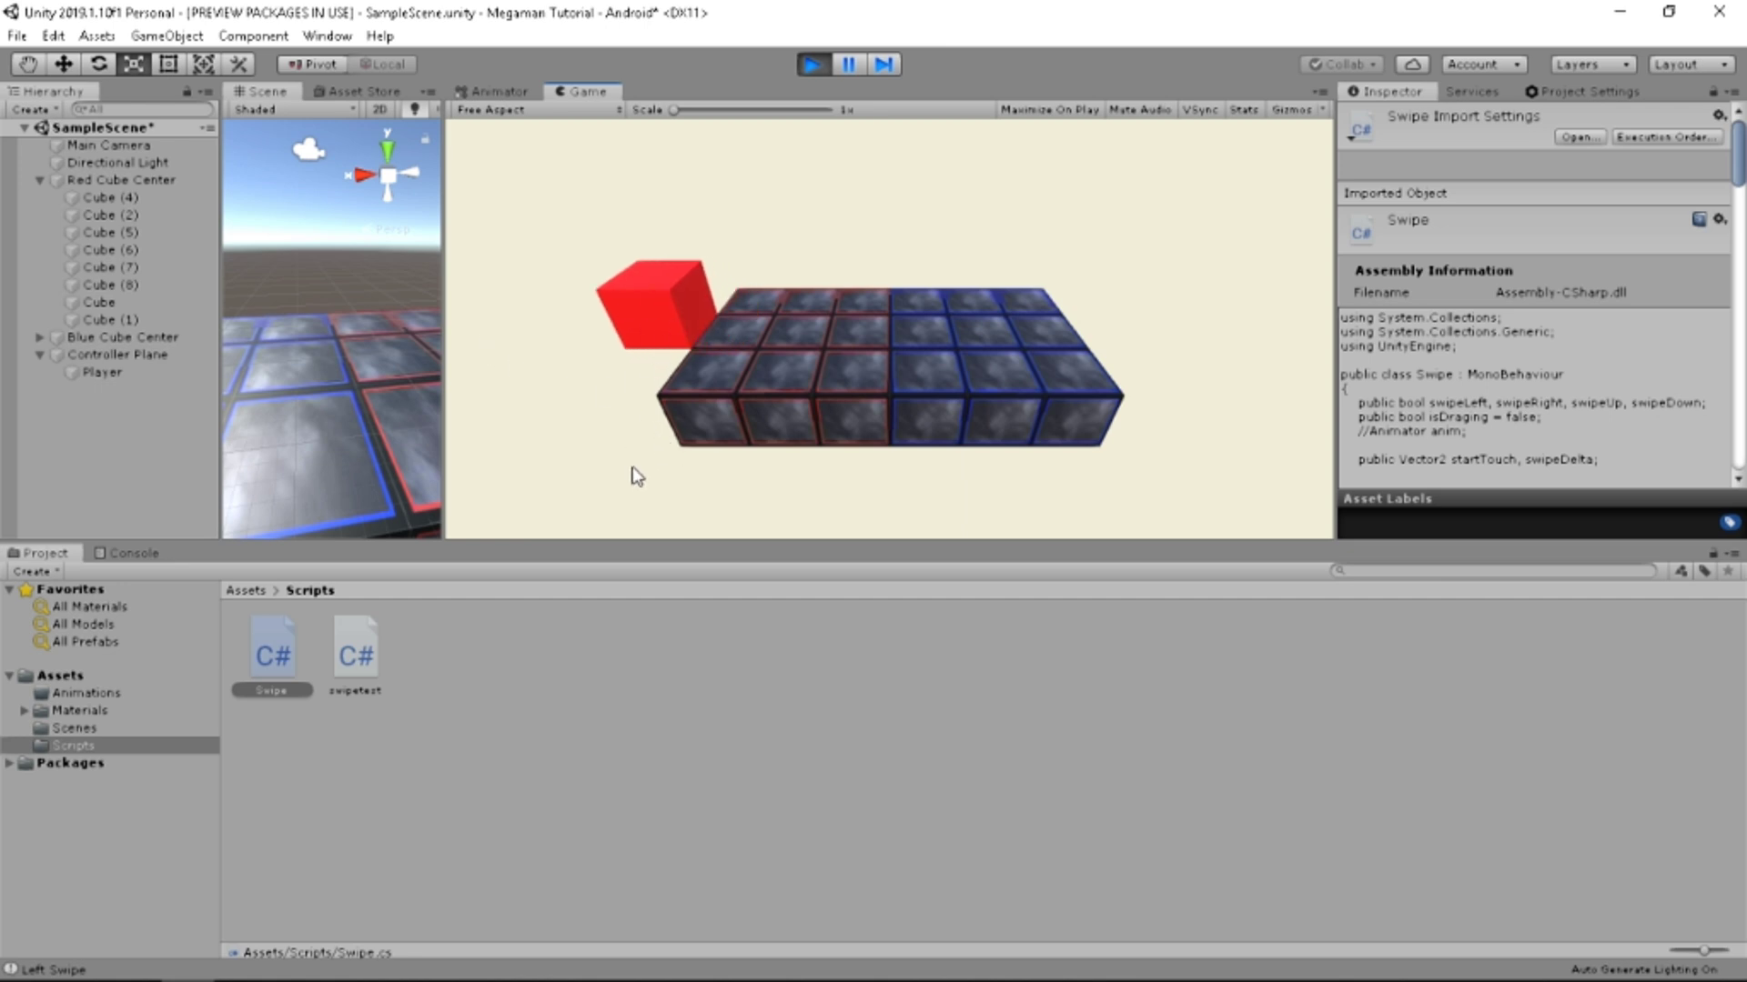
Exit Play mode to reset the board and end the Visual Studio debugging session.
left_click(813, 66)
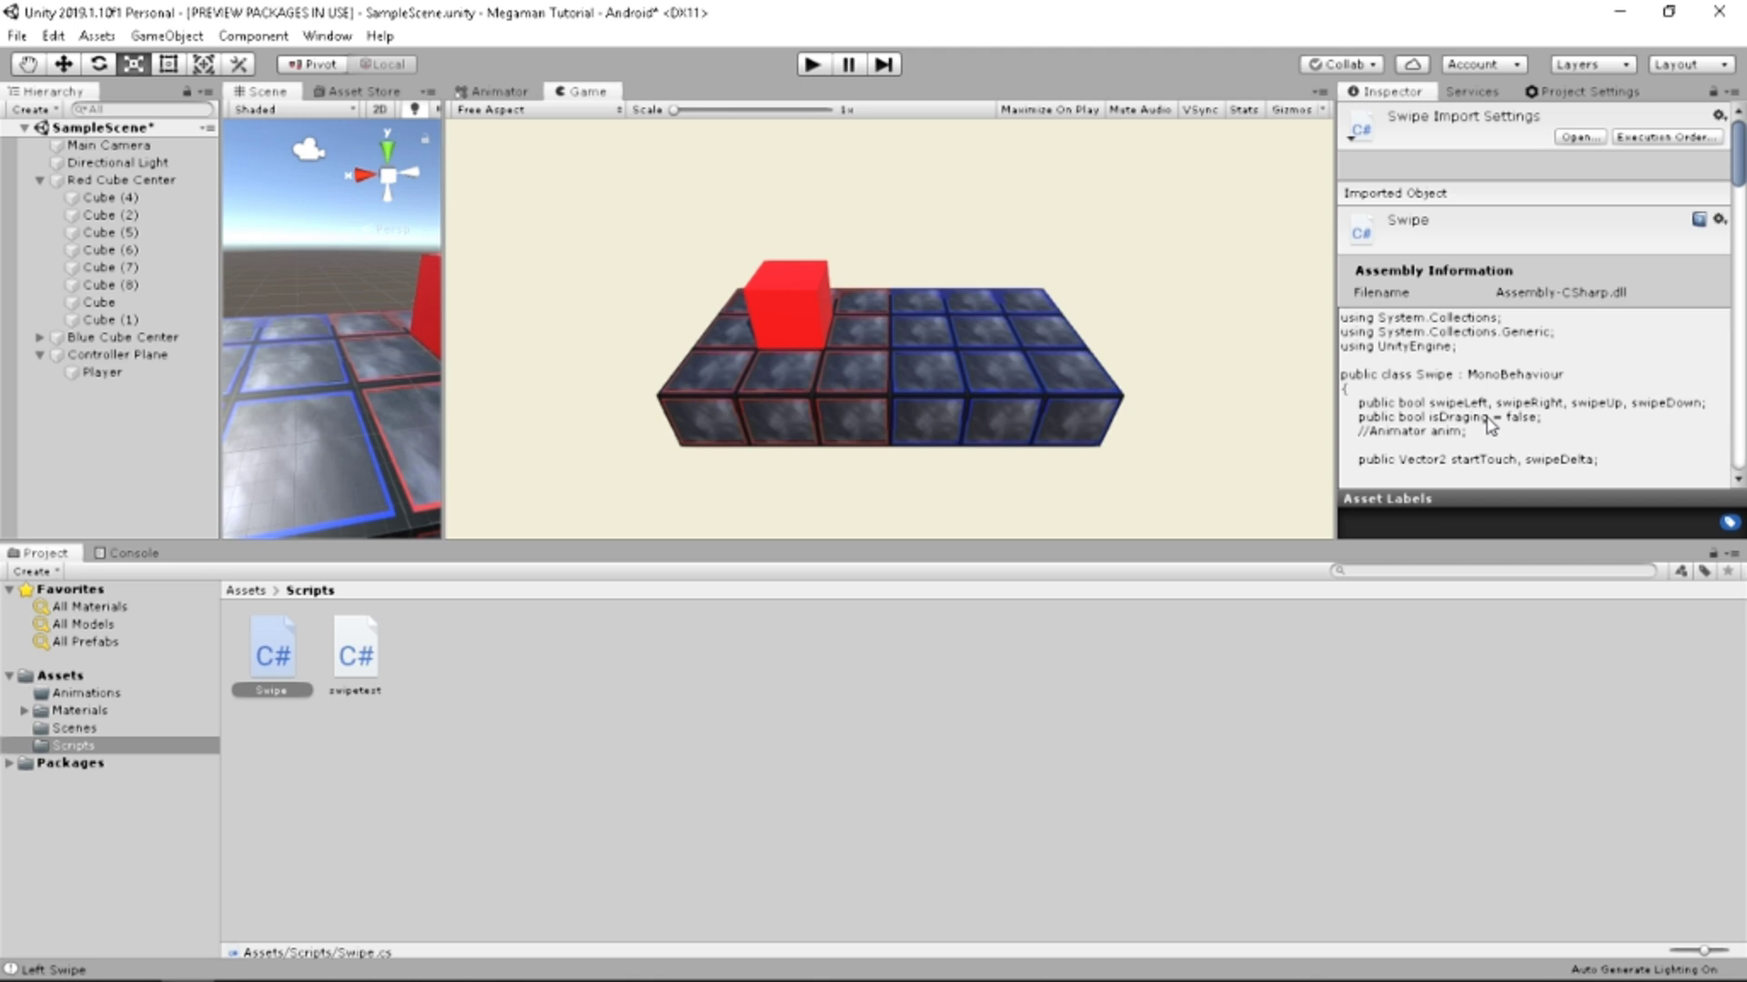
scroll(1461, 443, "down", 3)
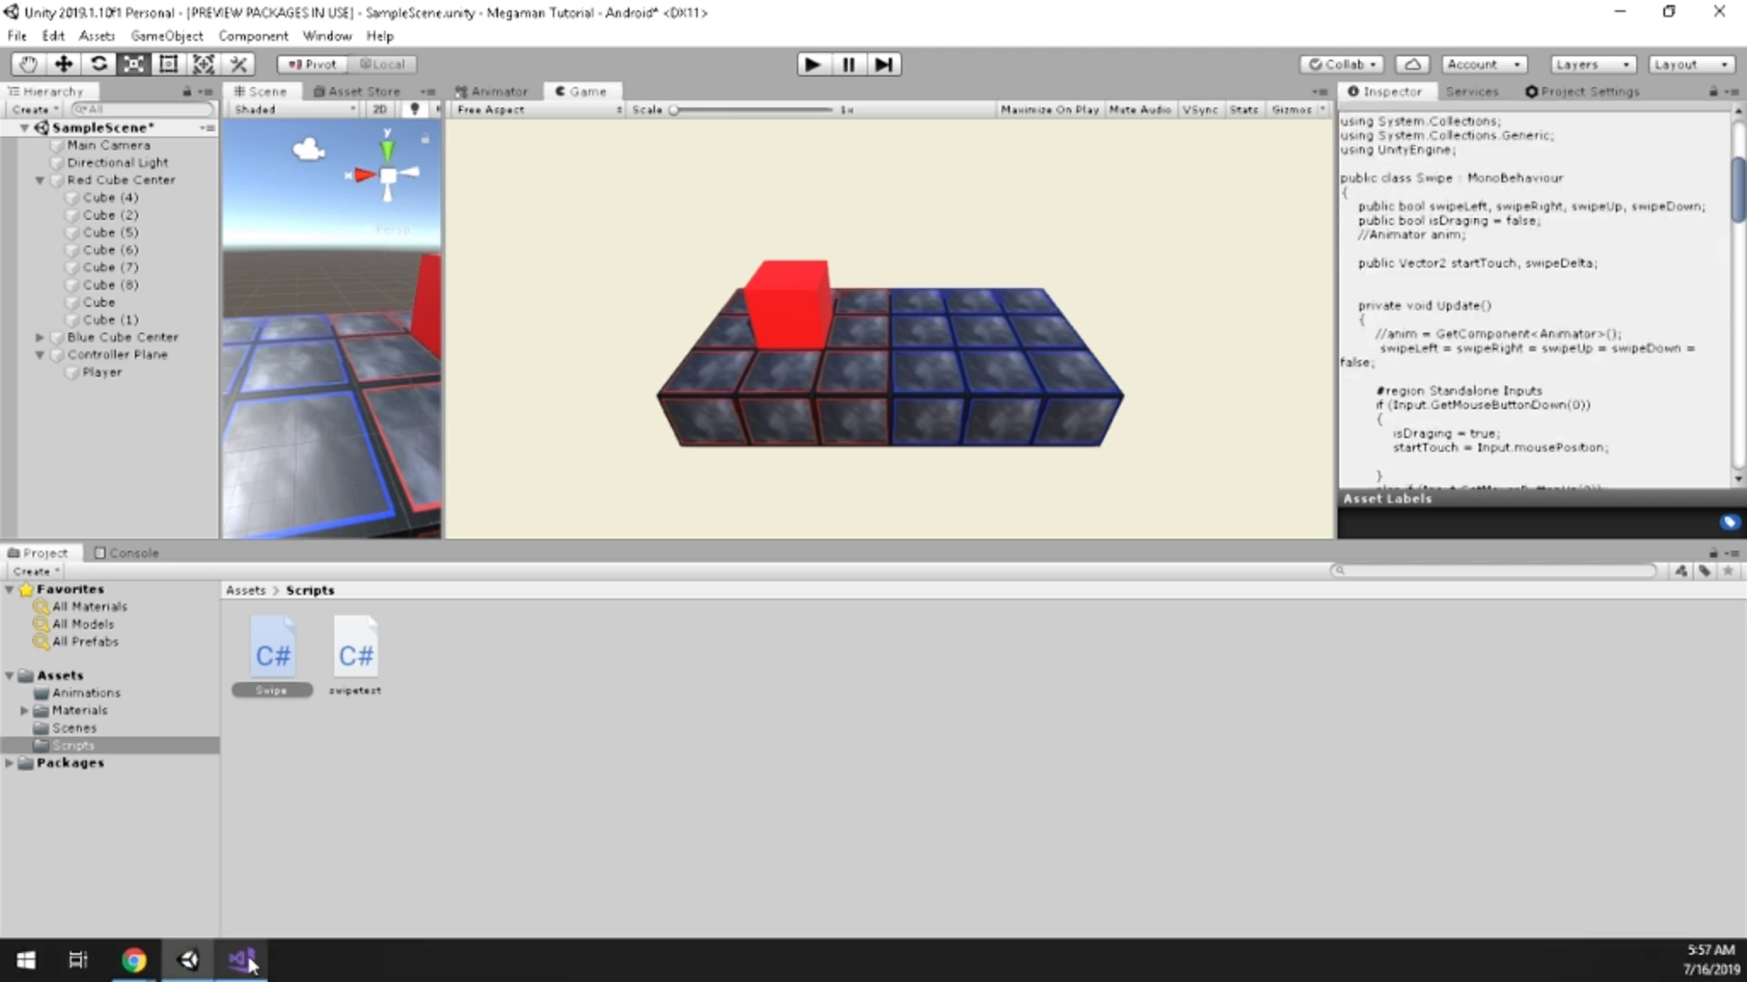
left_click(246, 960)
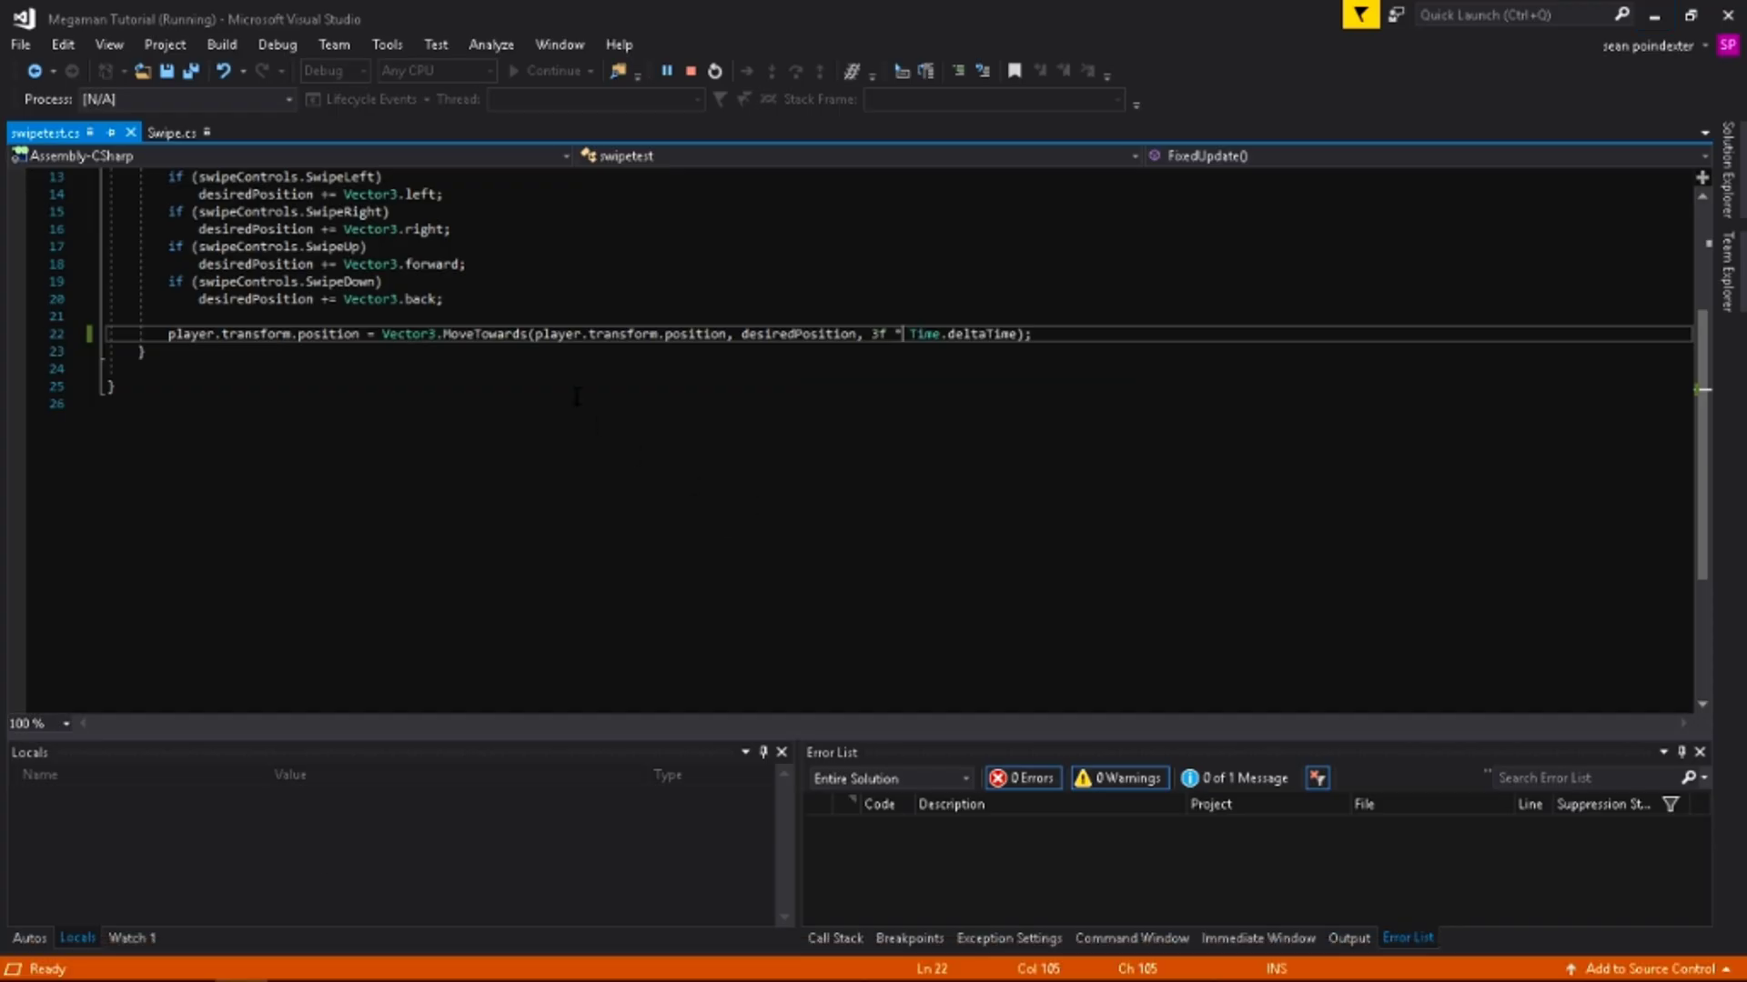
scroll(477, 489, "up", 4)
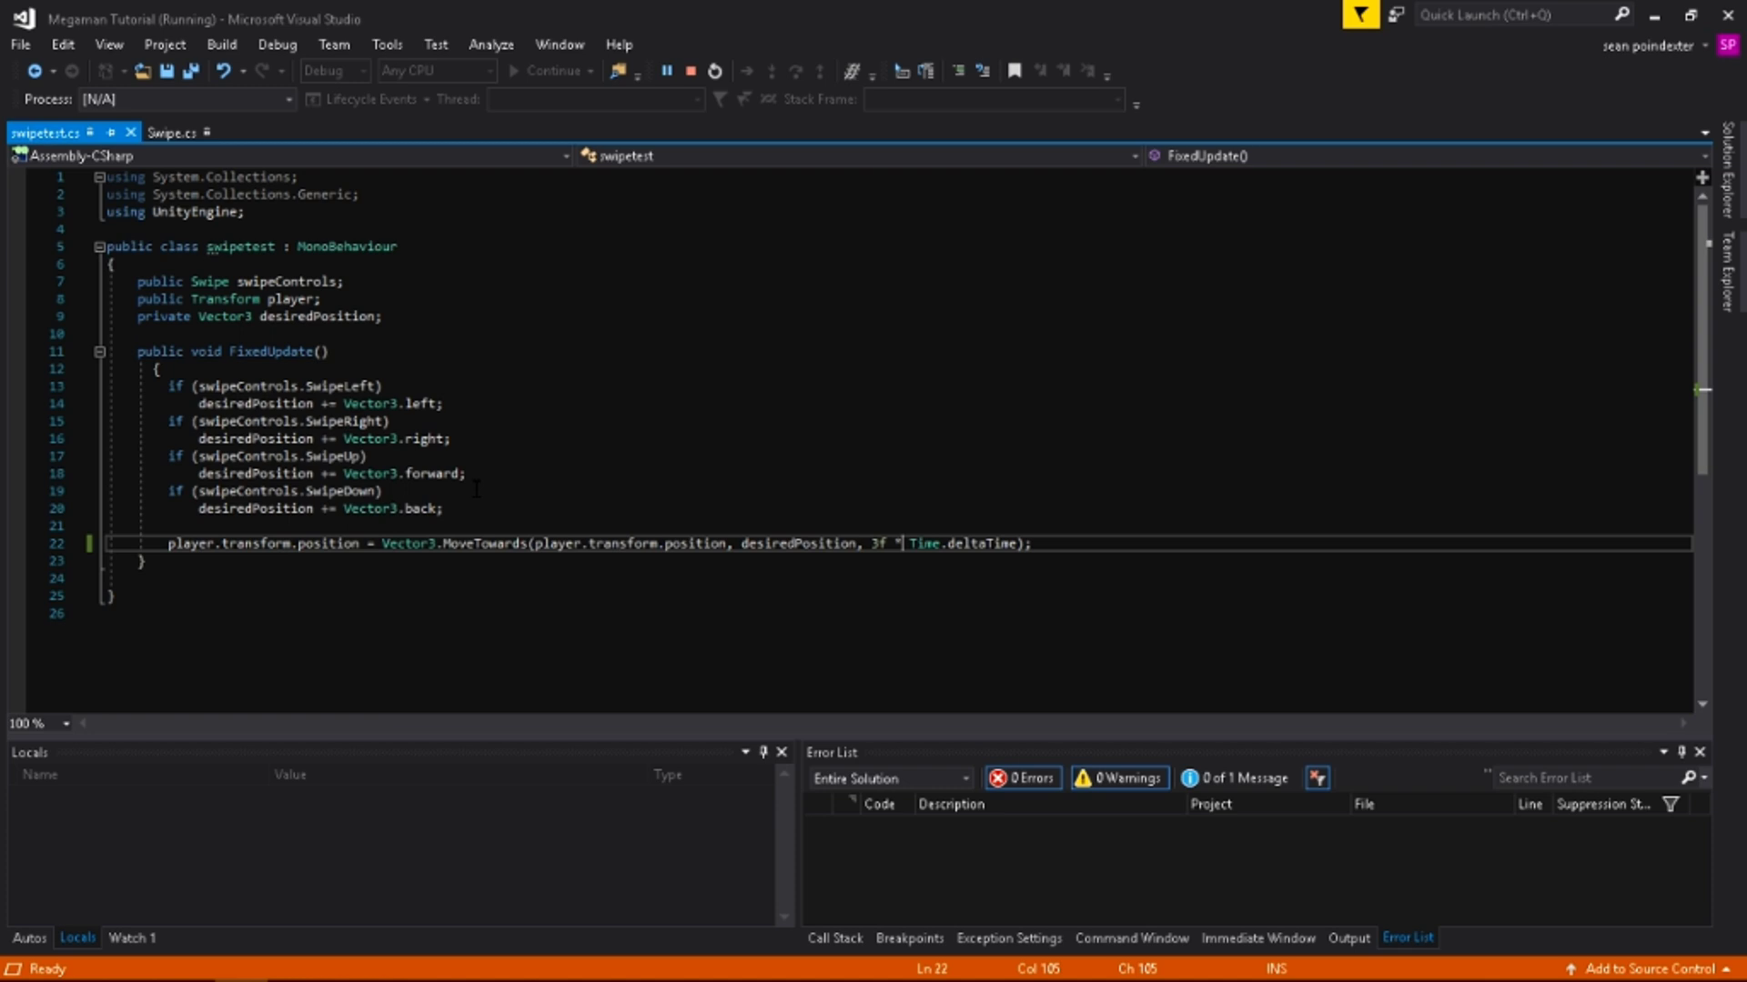
left_click(692, 70)
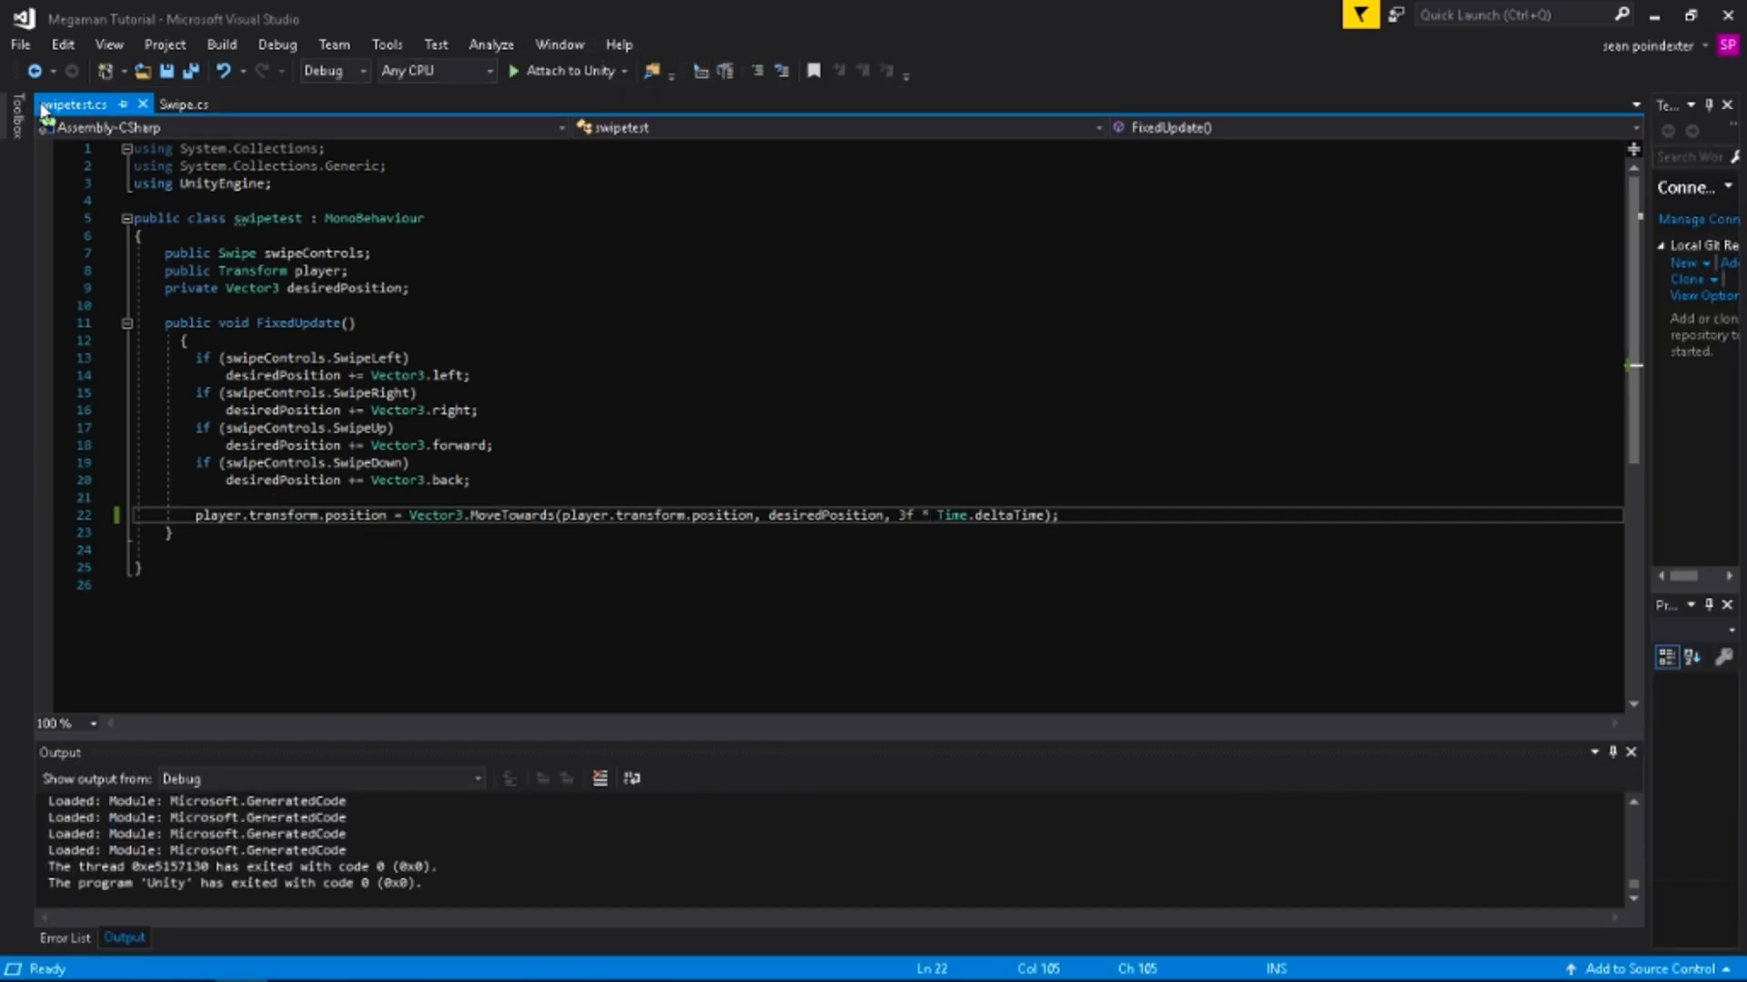
Back in Unity, inspect a board Cube, the Player, then Controller Plane with its Swipe and Swipetest scripts.
key("alt+Tab")
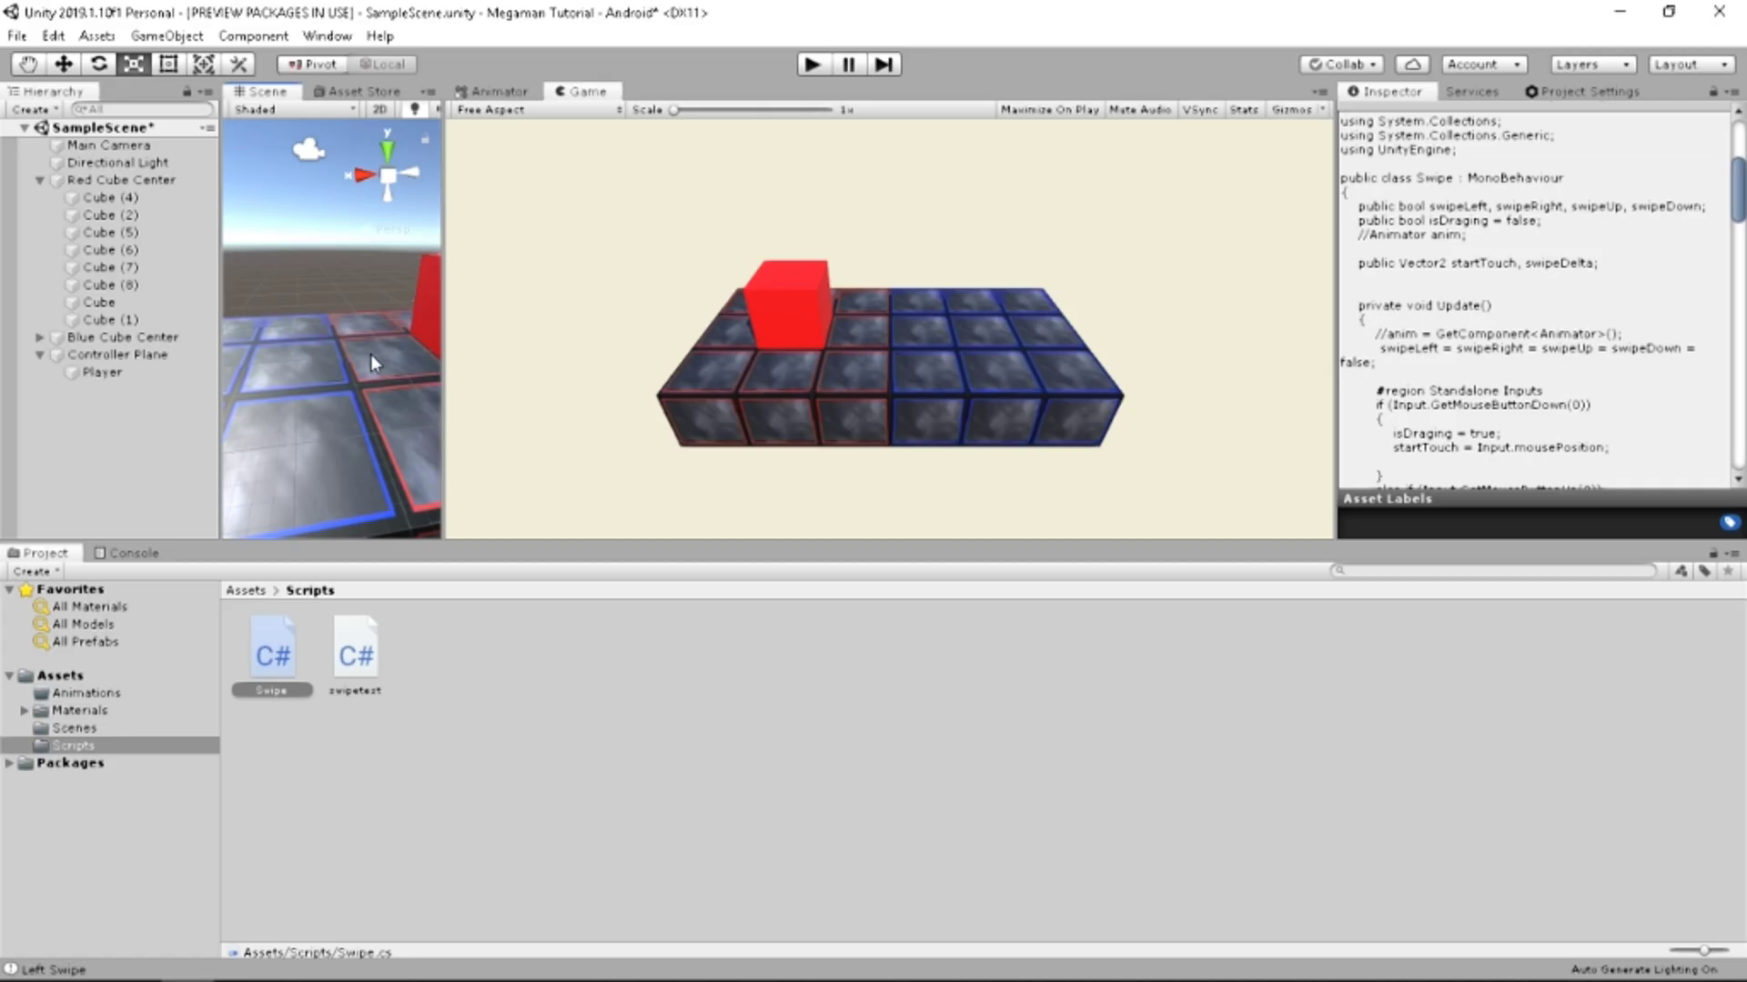
left_click(370, 354)
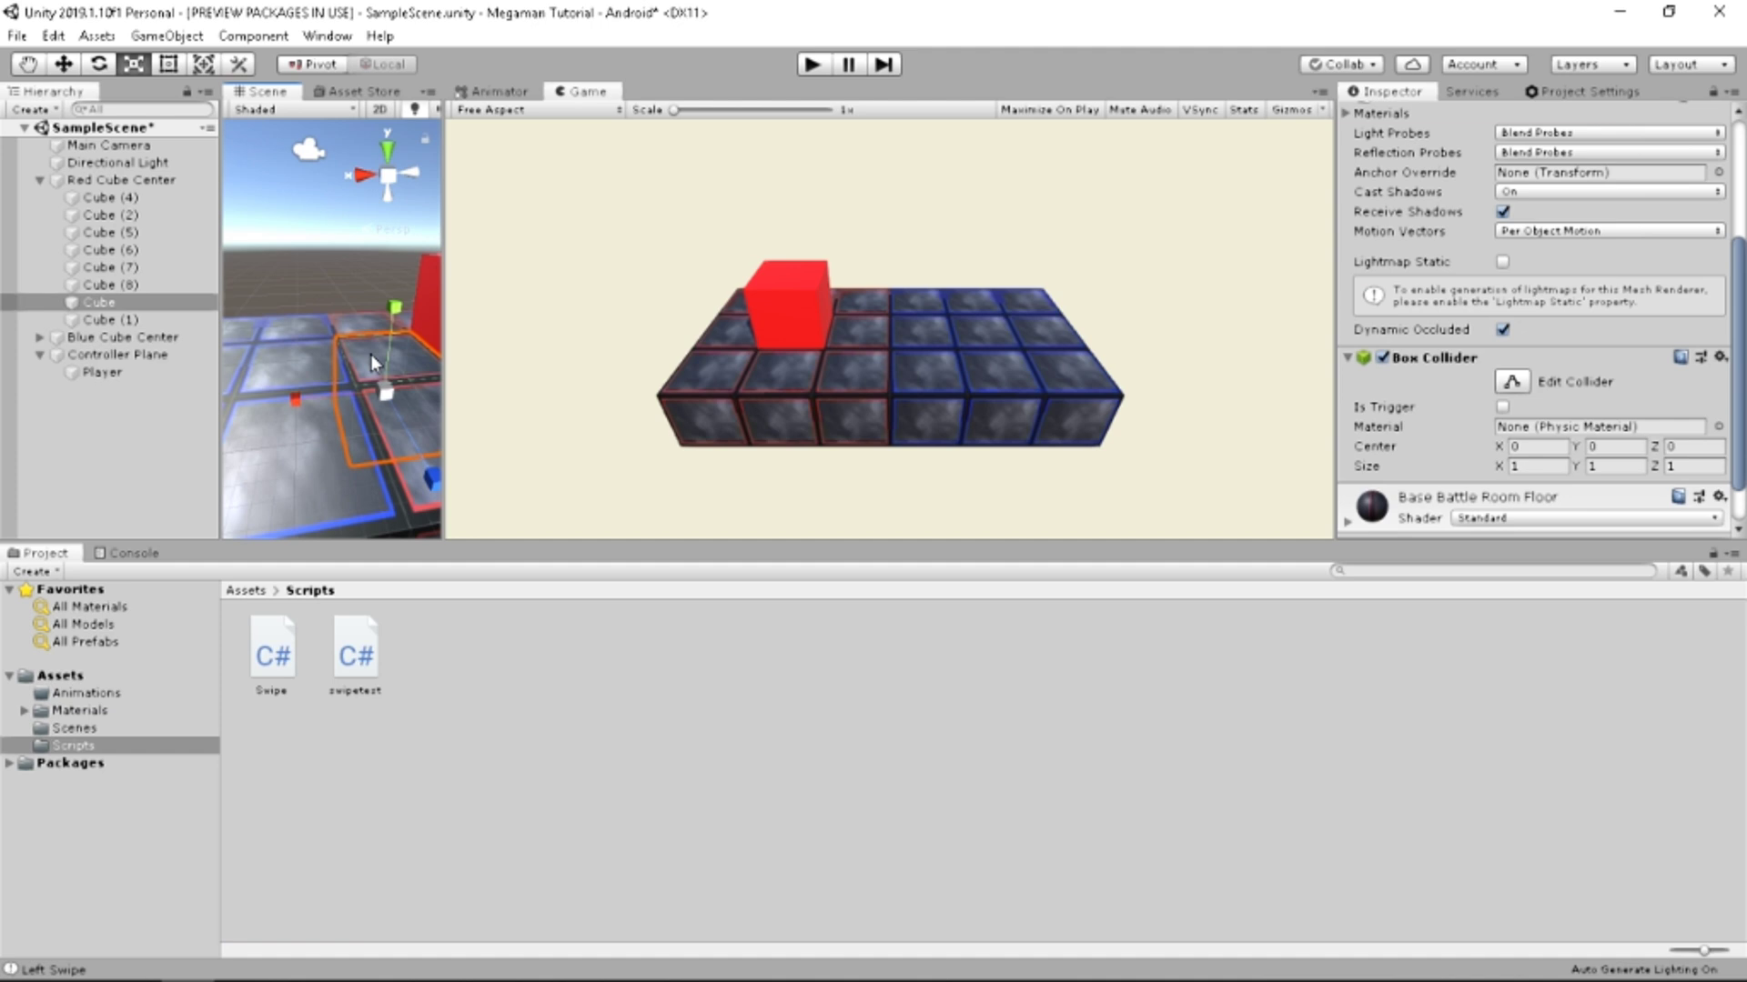
left_click(109, 371)
left_click(156, 354)
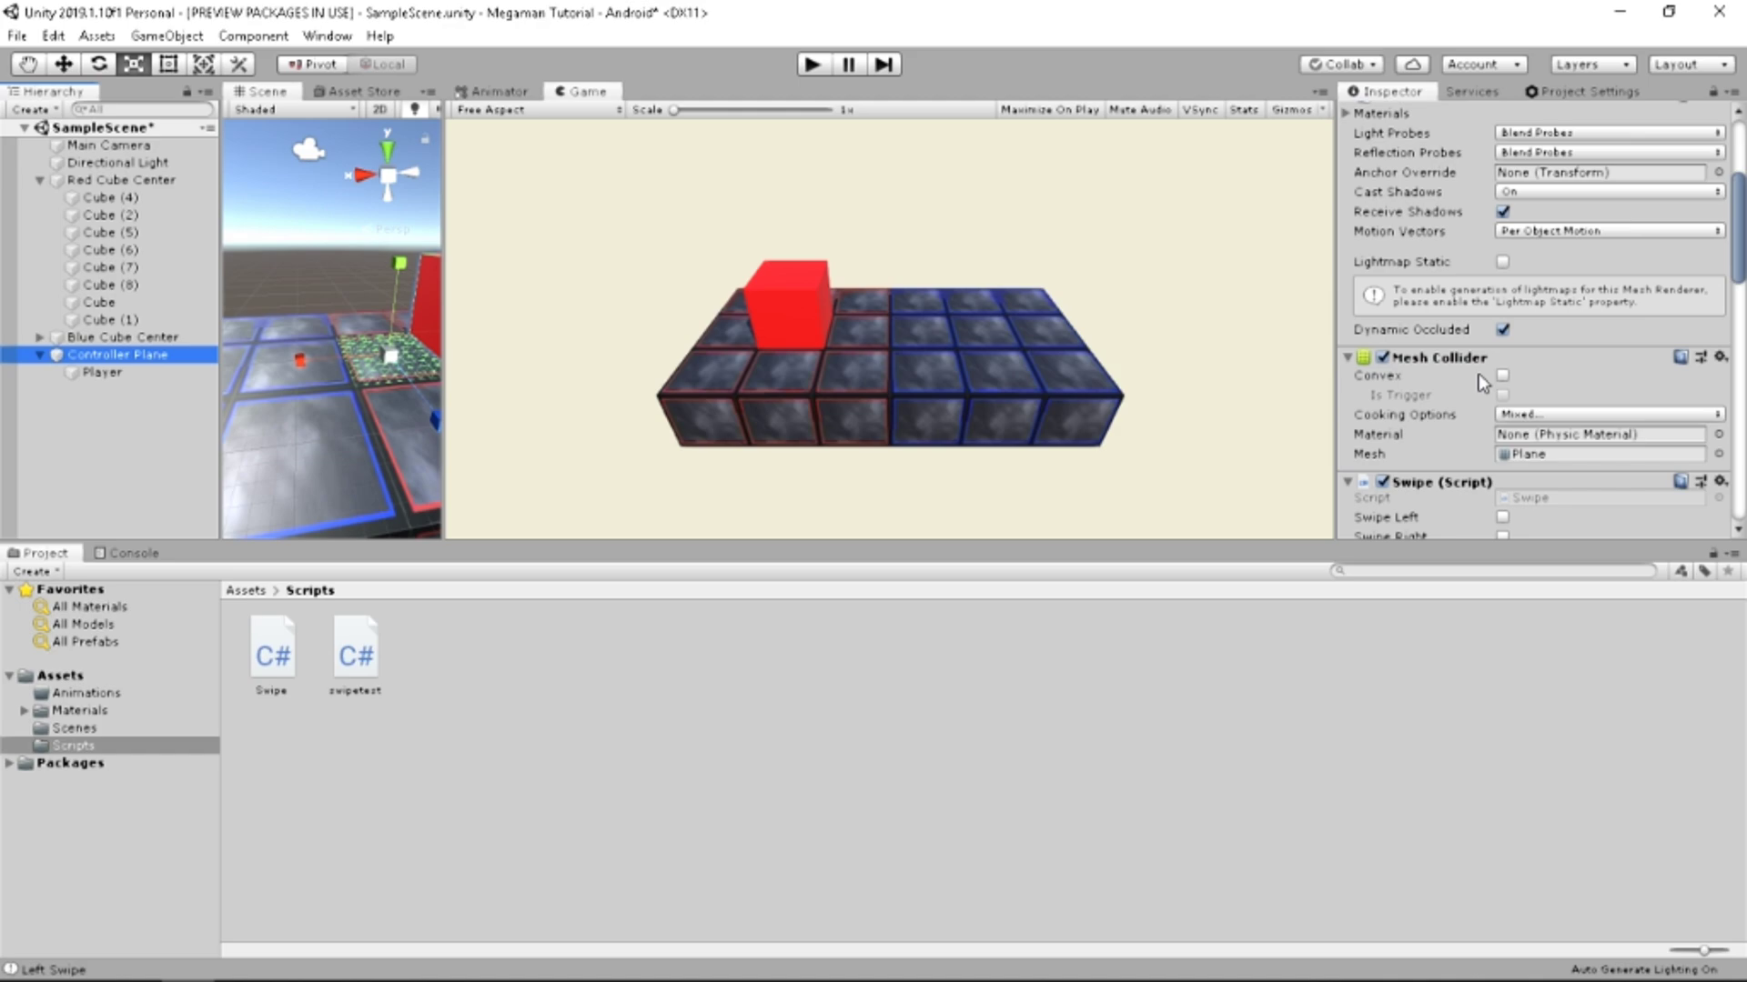
scroll(1478, 373, "down", 5)
scroll(1477, 380, "up", 5)
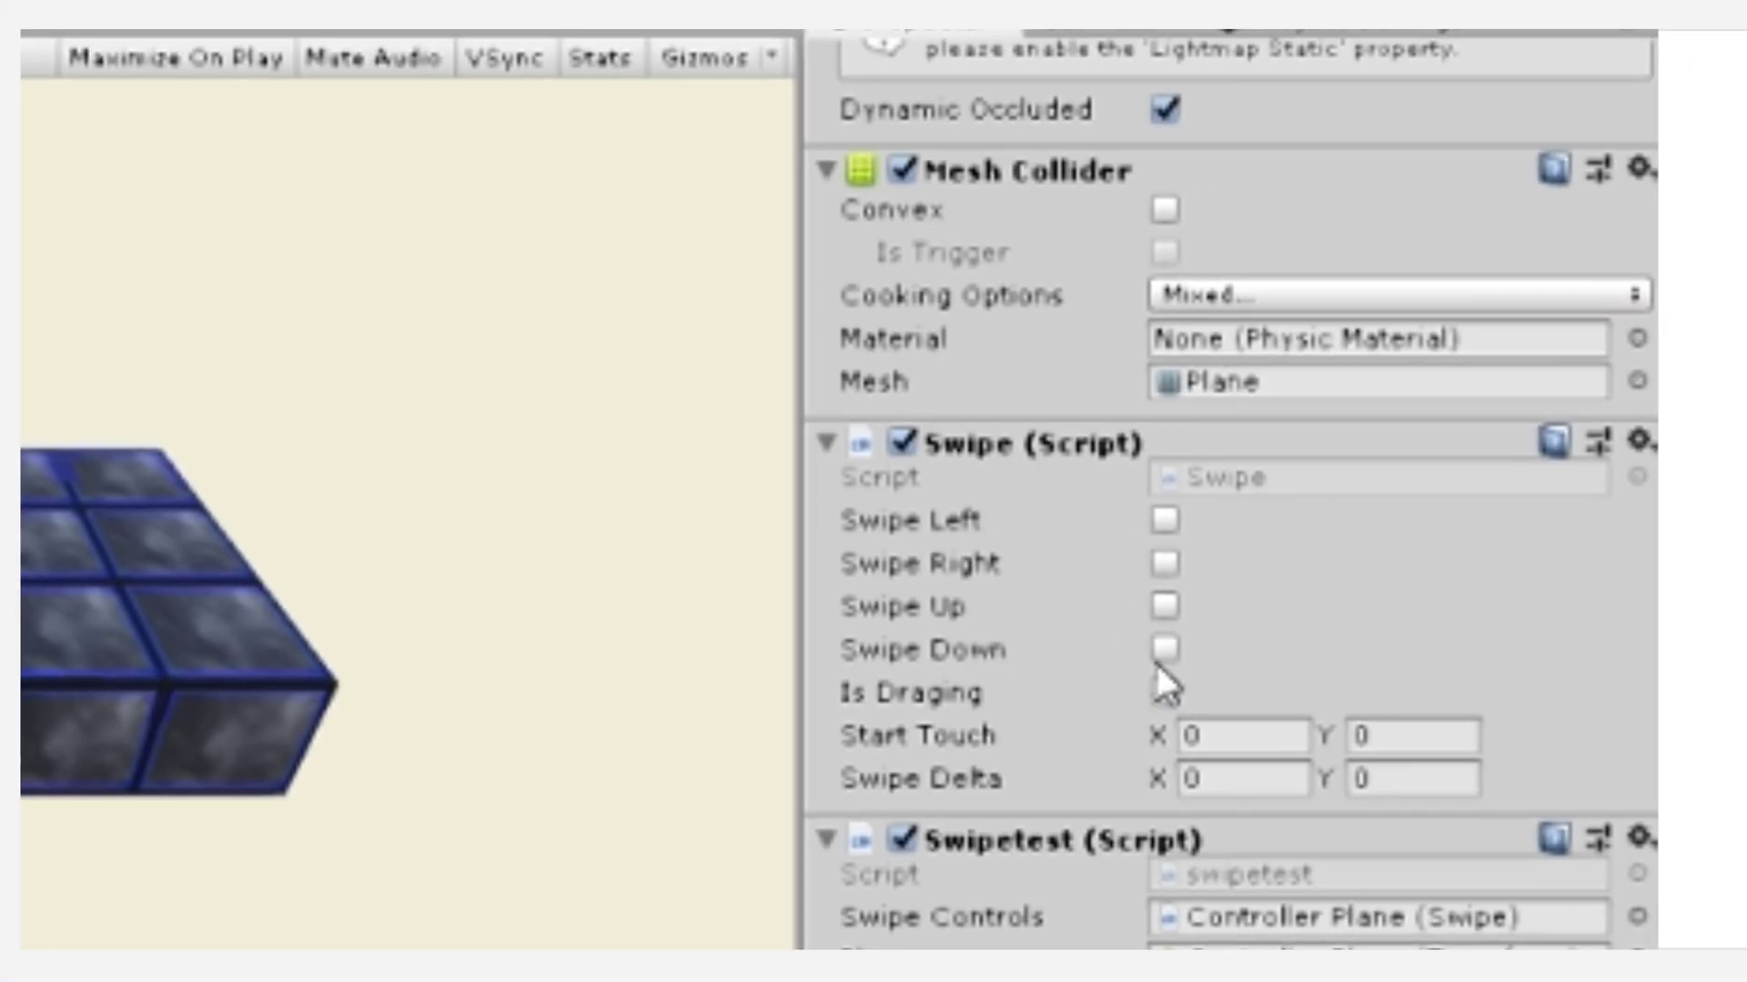